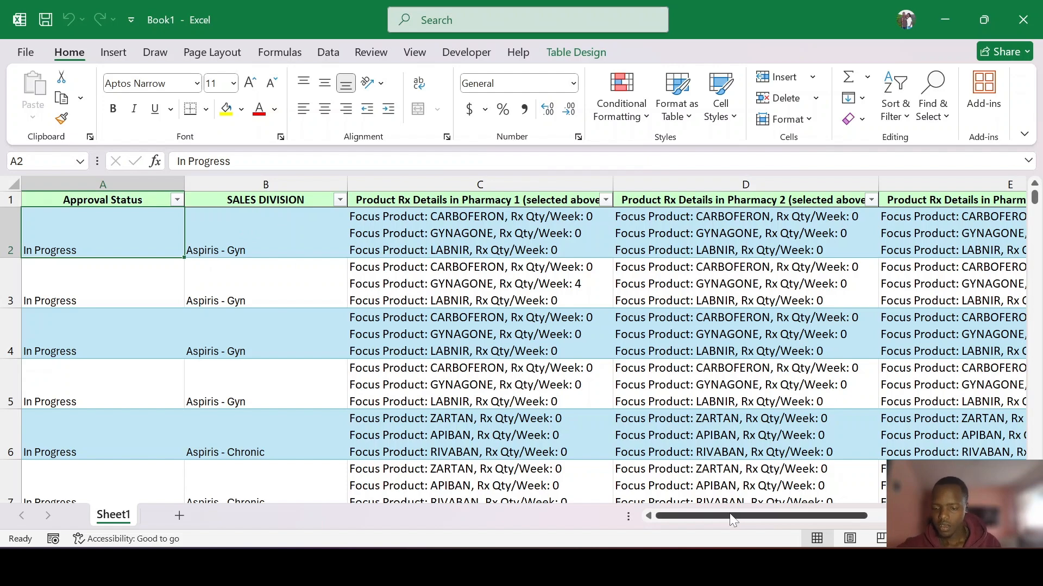
Load the worksheet table with the pharmacy product details into the Power Query Editor.
{"action": "mouse_move", "coordinate": [733, 520]}
{"action": "left_mouse_down"}
{"action": "mouse_move", "coordinate": [840, 526]}
{"action": "mouse_move", "coordinate": [717, 529]}
{"action": "left_mouse_up"}
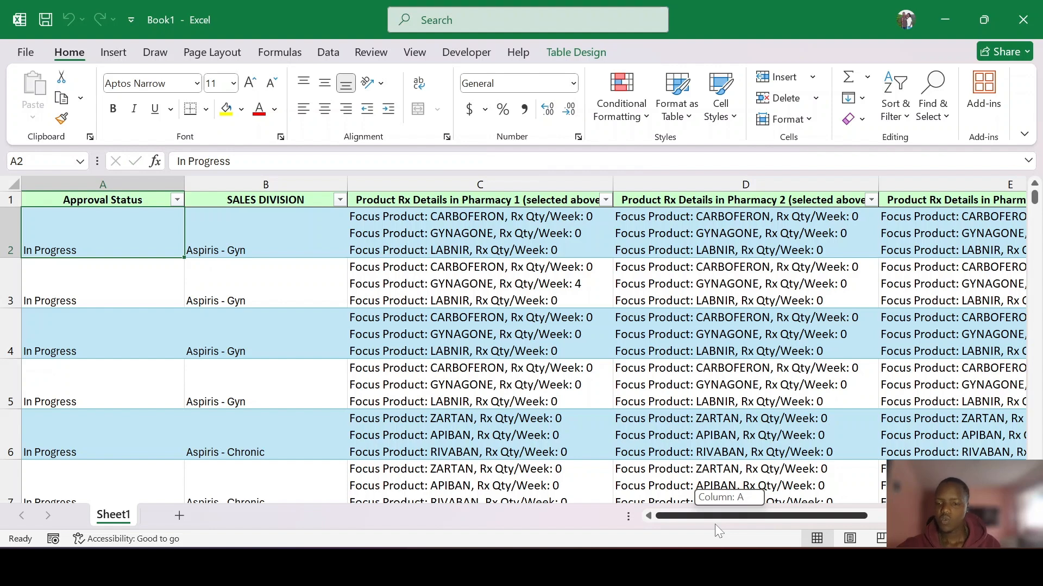
{"action": "mouse_move", "coordinate": [715, 525]}
{"action": "left_mouse_down"}
{"action": "mouse_move", "coordinate": [780, 522]}
{"action": "mouse_move", "coordinate": [727, 521]}
{"action": "left_mouse_up"}
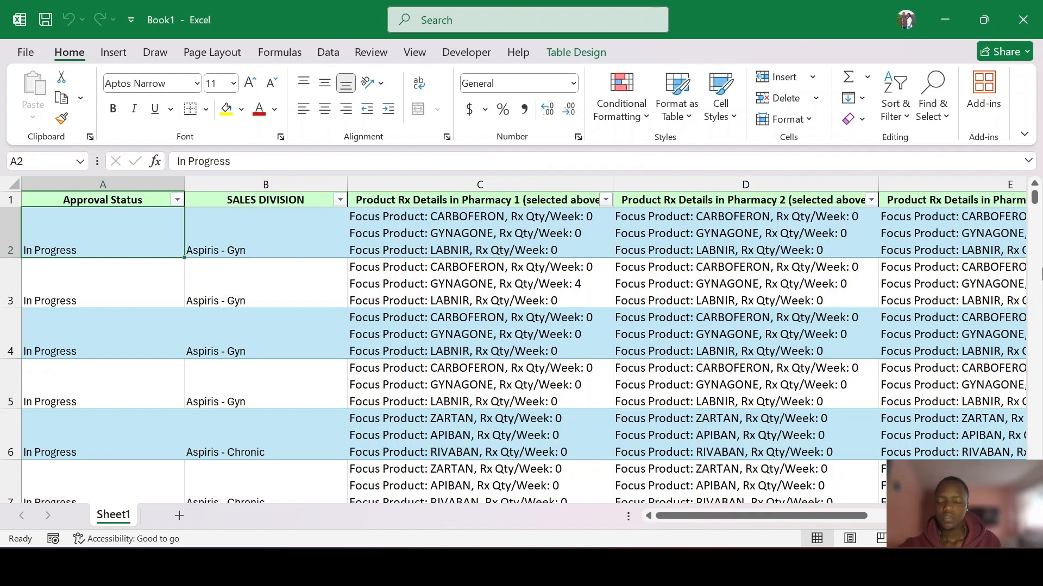
{"action": "left_click", "coordinate": [552, 245]}
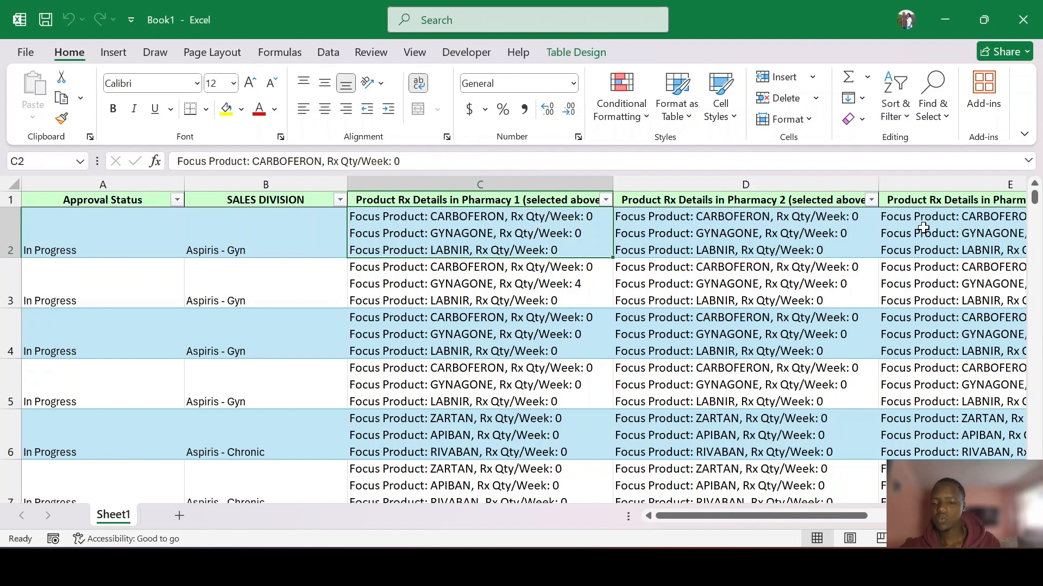
{"action": "left_click_drag", "start_coordinate": [803, 516], "coordinate": [830, 515]}
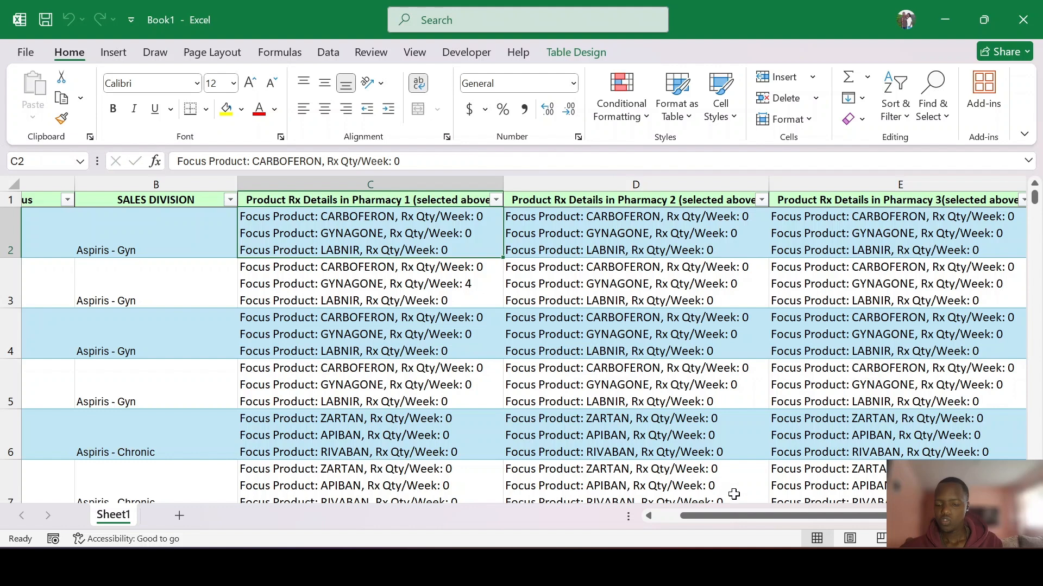
{"action": "left_click_drag", "start_coordinate": [741, 516], "coordinate": [710, 516]}
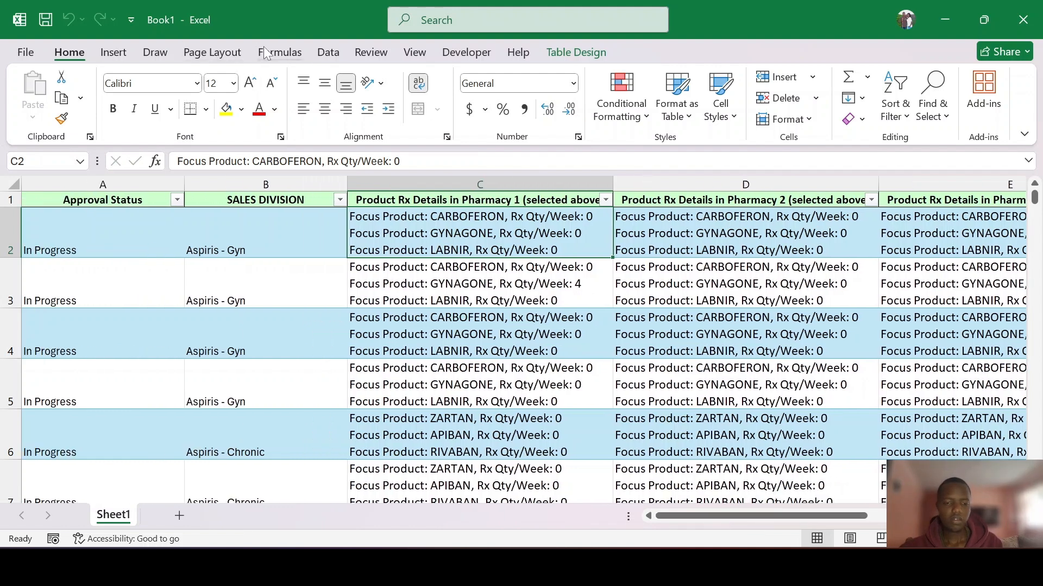
{"action": "left_click", "coordinate": [328, 53]}
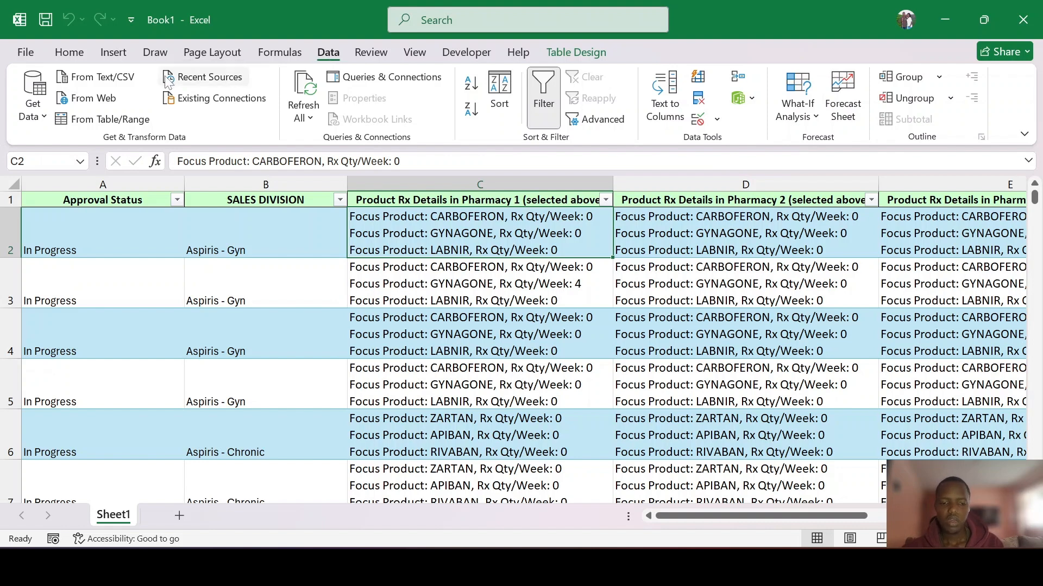
{"action": "left_click", "coordinate": [86, 122]}
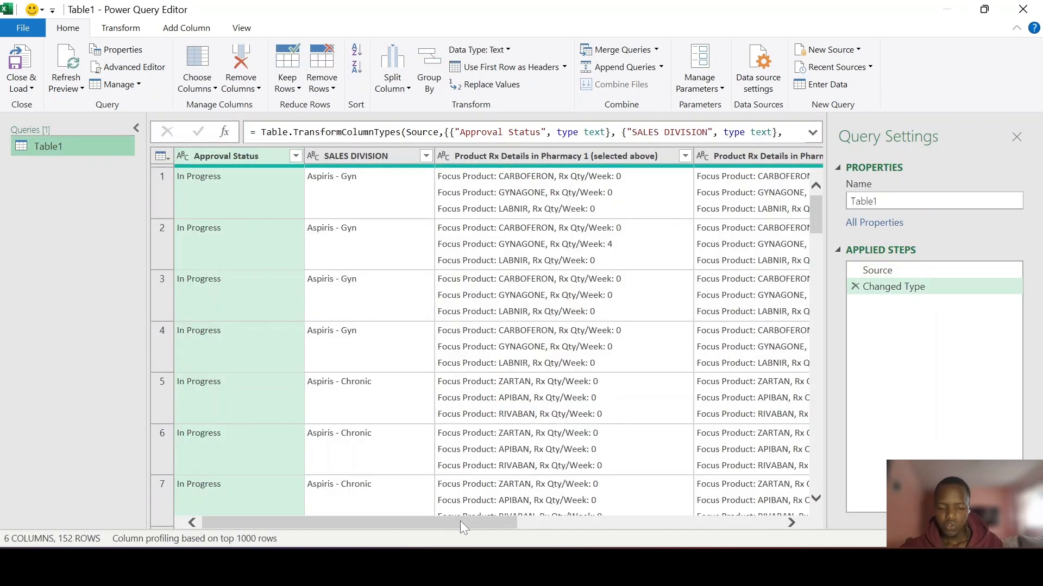
Split the Product Rx Details in Pharmacy 1 column at each line feed, using the custom special-character delimiter #(lf).
{"action": "left_click", "coordinate": [523, 514]}
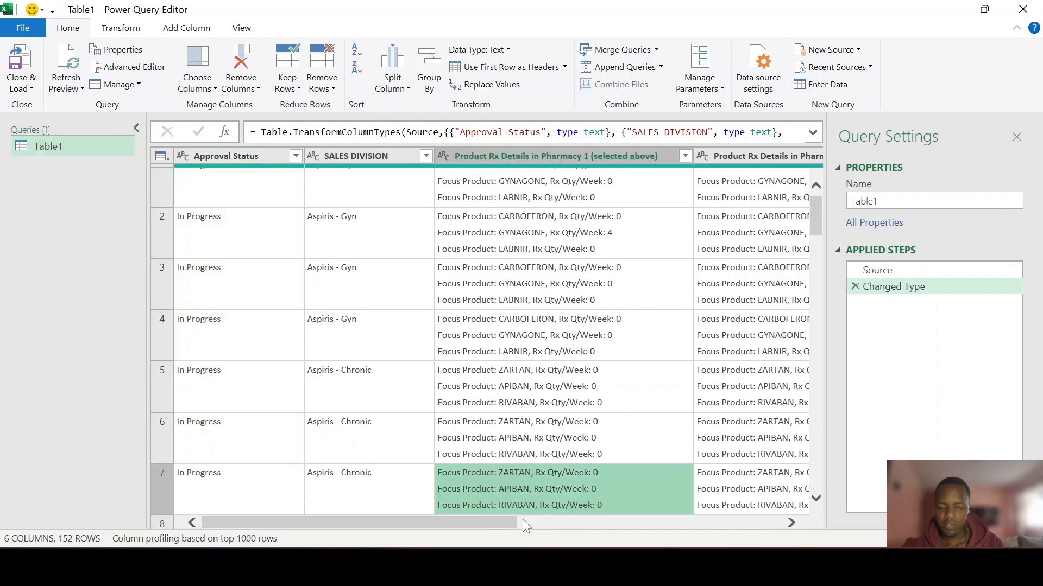
{"action": "left_click_drag", "start_coordinate": [500, 520], "coordinate": [517, 520]}
{"action": "scroll", "coordinate": [504, 323], "scroll_direction": "up", "scroll_amount": 1}
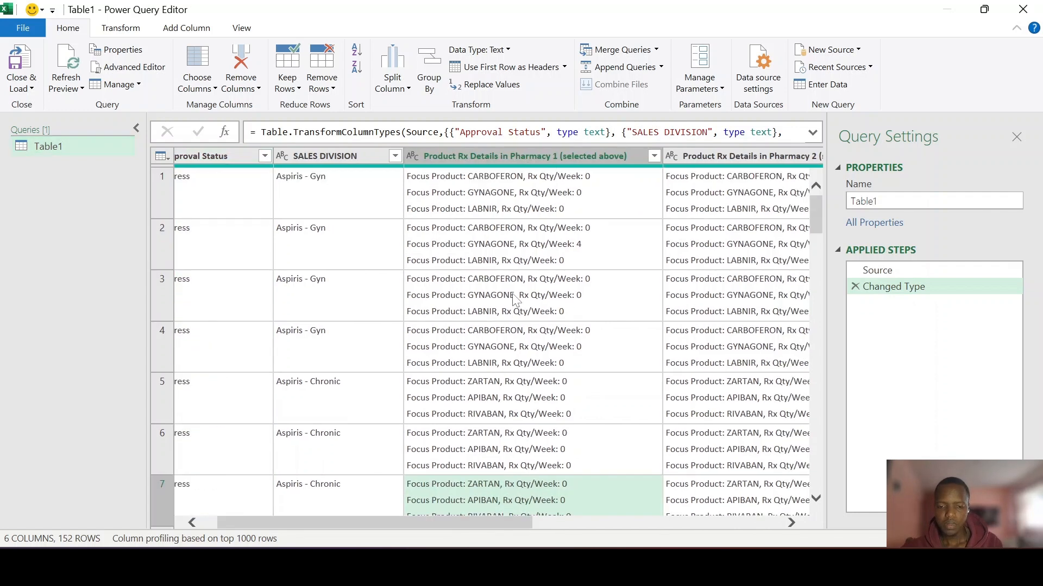
{"action": "left_click", "coordinate": [518, 156]}
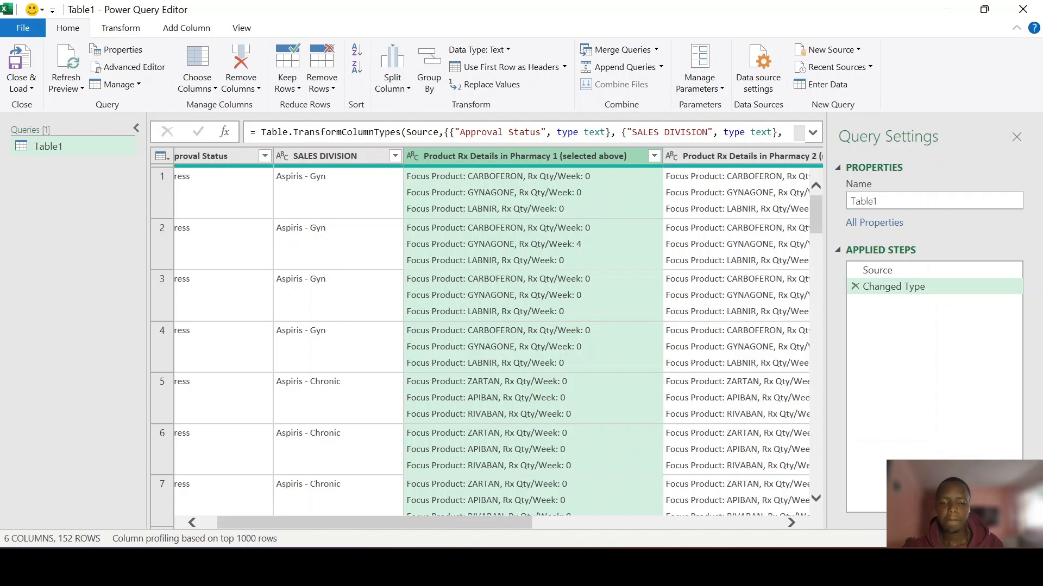
{"action": "left_click", "coordinate": [392, 82]}
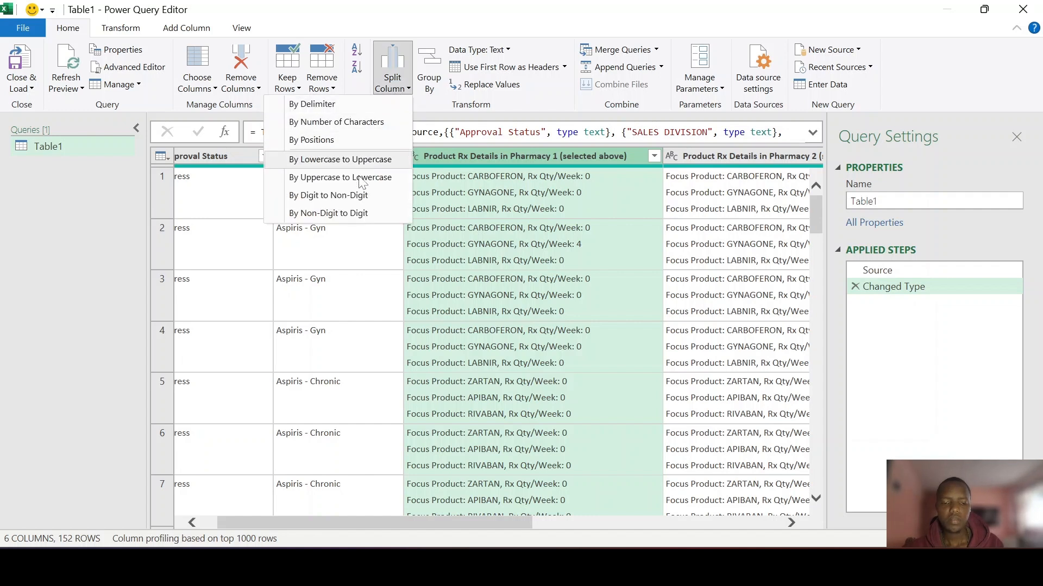
{"action": "left_click", "coordinate": [332, 103]}
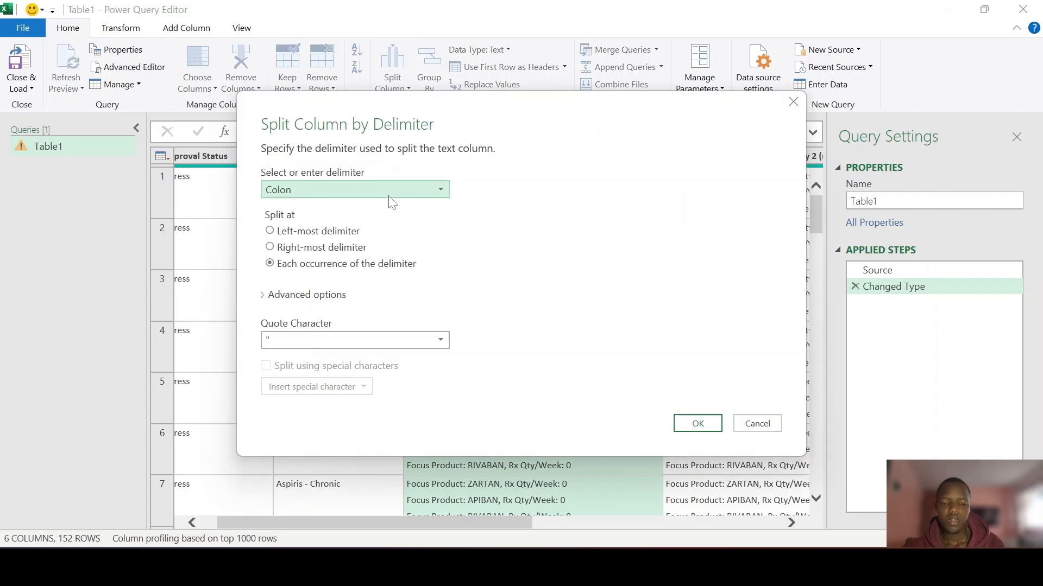
{"action": "left_click", "coordinate": [389, 193]}
{"action": "left_click", "coordinate": [305, 302]}
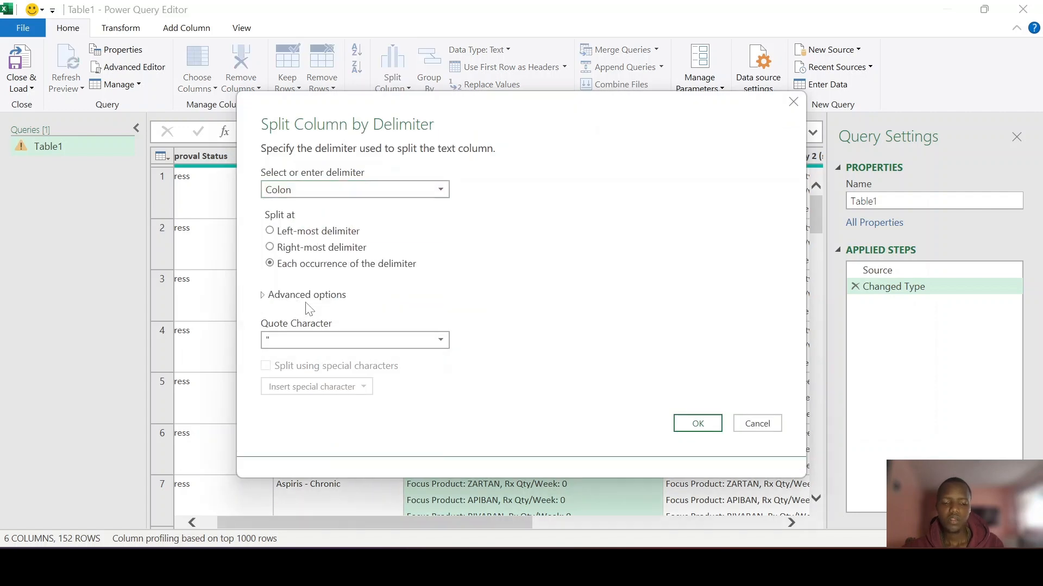
{"action": "left_click", "coordinate": [321, 387]}
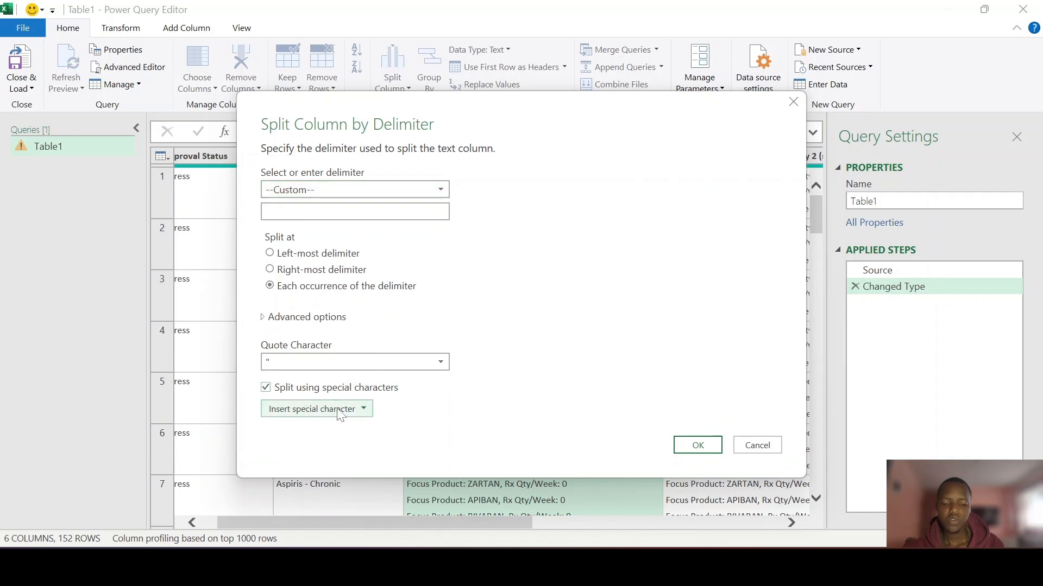
{"action": "left_click", "coordinate": [340, 413]}
{"action": "left_click", "coordinate": [339, 457]}
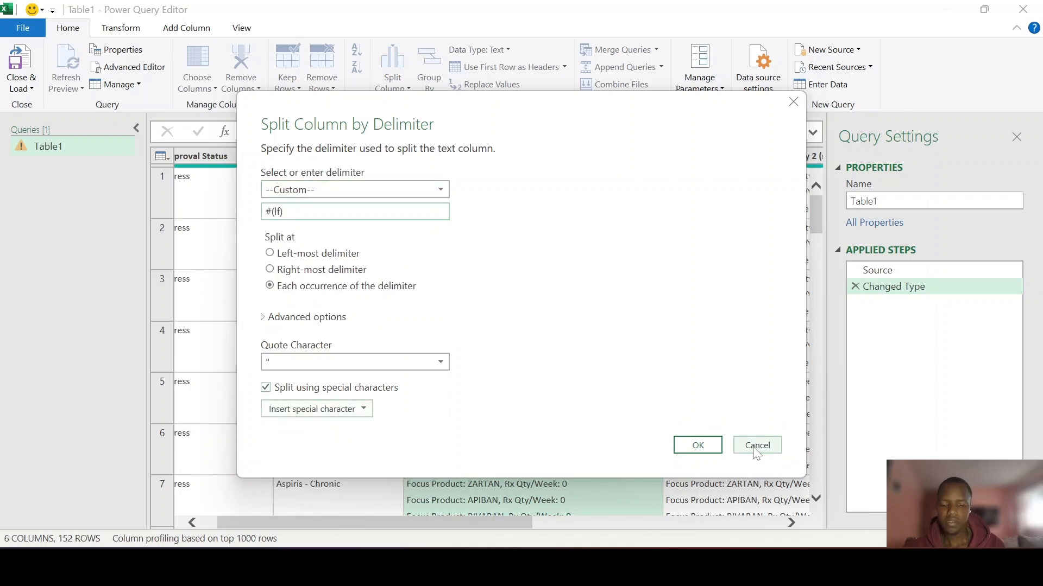
{"action": "left_click", "coordinate": [695, 440]}
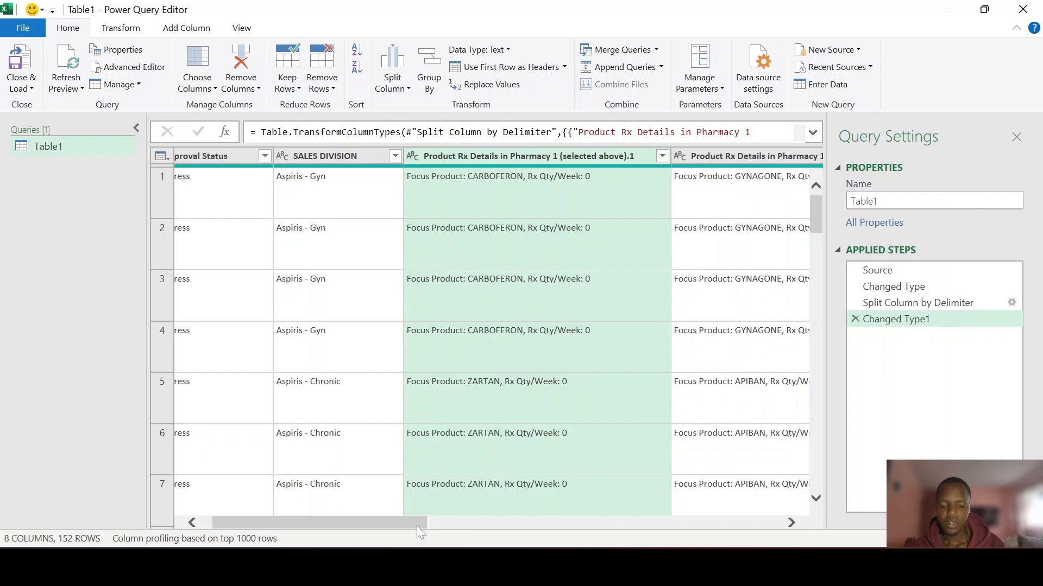
Split the Product Rx Details in Pharmacy 2 column at each line feed with the custom delimiter #(lf).
{"action": "left_click_drag", "start_coordinate": [416, 526], "coordinate": [452, 518]}
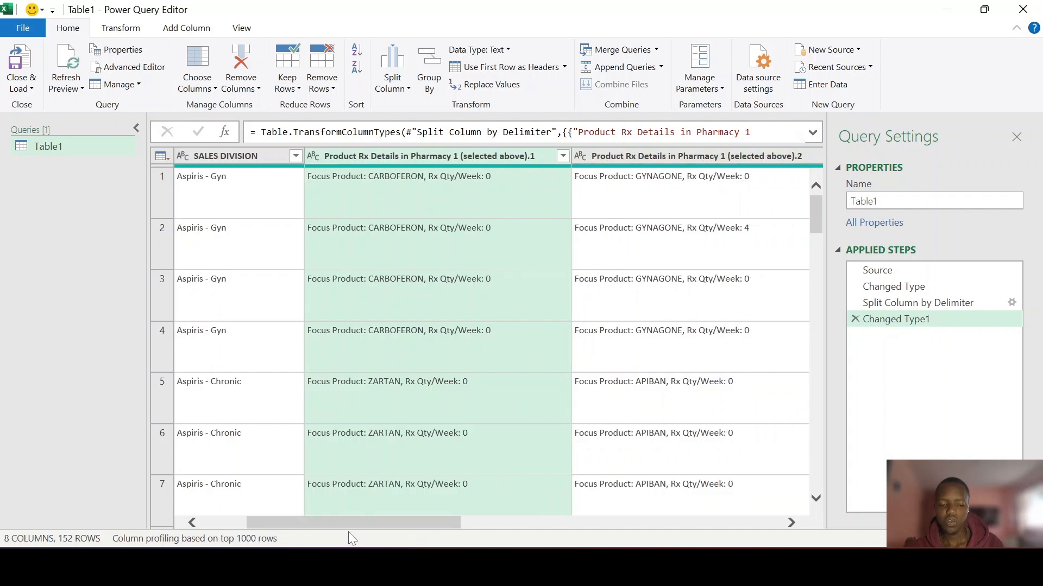
{"action": "left_click_drag", "start_coordinate": [351, 526], "coordinate": [455, 527]}
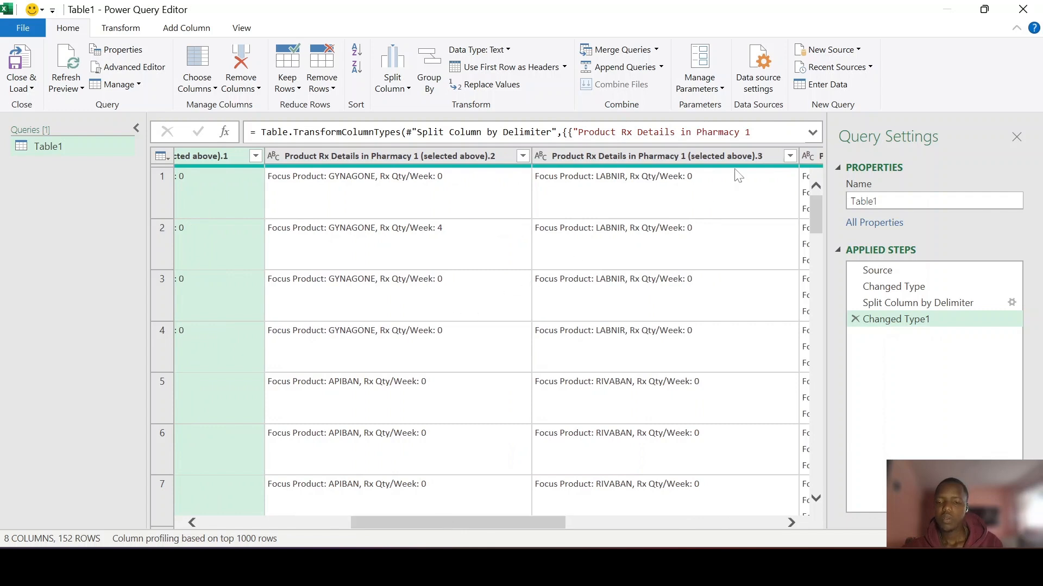
{"action": "left_click_drag", "start_coordinate": [552, 526], "coordinate": [662, 516]}
{"action": "left_click", "coordinate": [593, 150]}
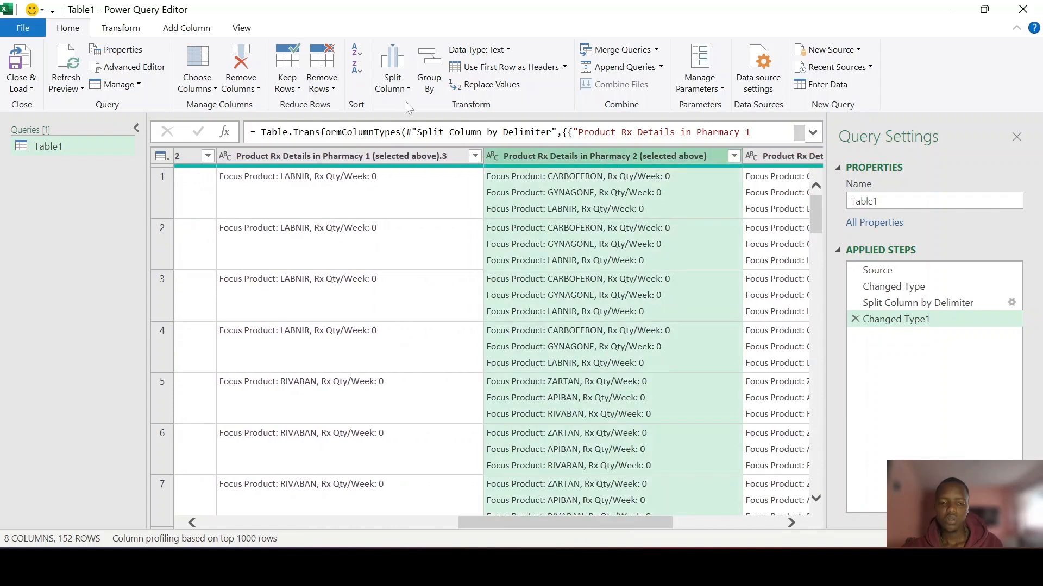
{"action": "left_click", "coordinate": [393, 84]}
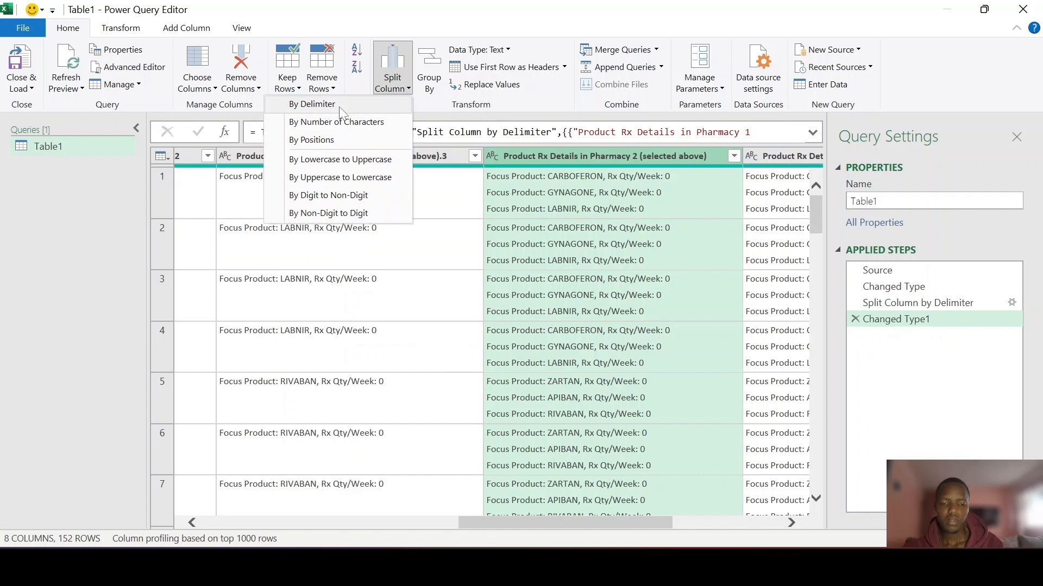
{"action": "left_click", "coordinate": [315, 104]}
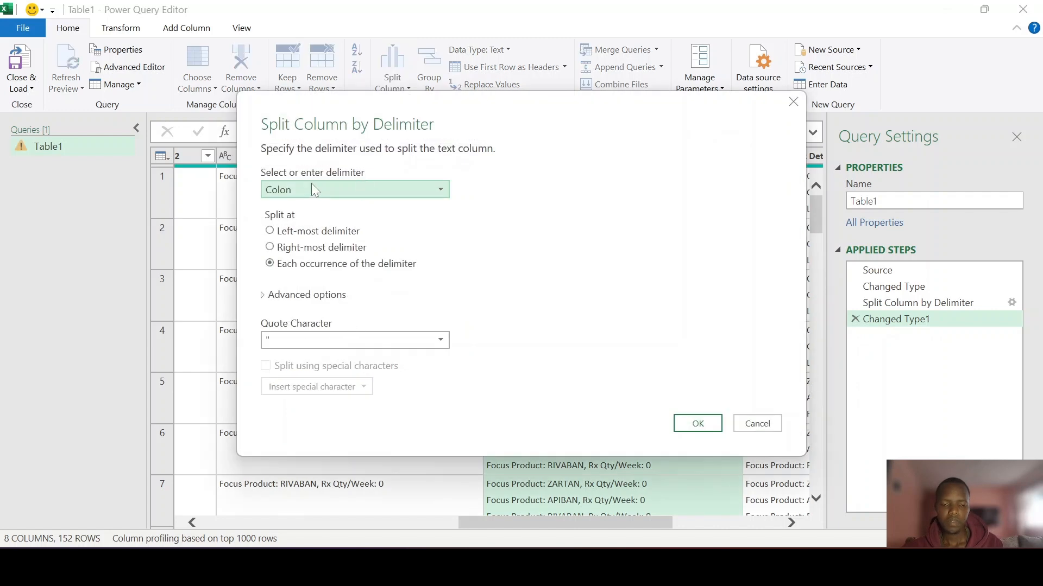
{"action": "left_click", "coordinate": [310, 189]}
{"action": "left_click", "coordinate": [301, 303]}
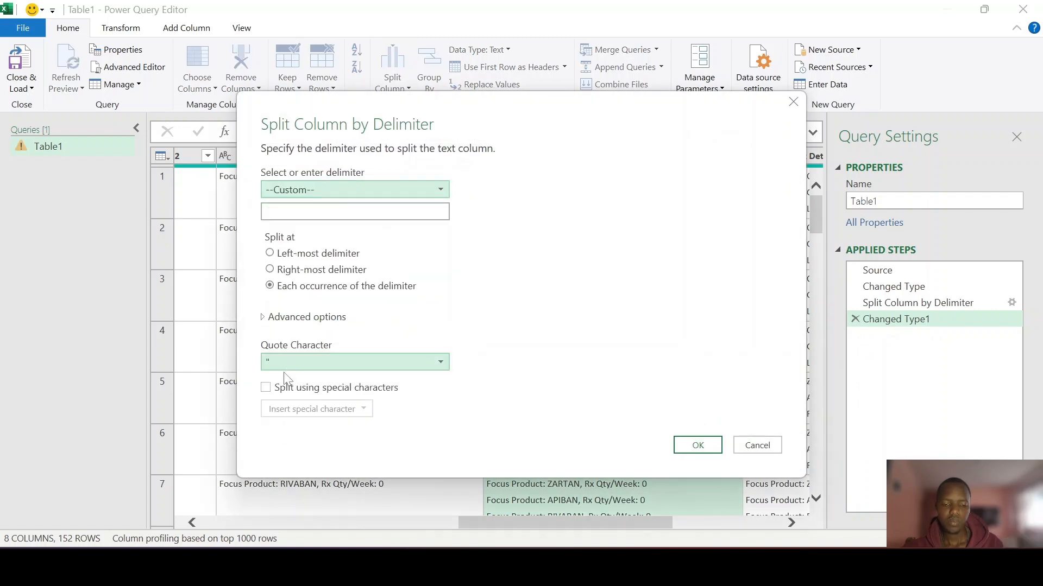
{"action": "left_click", "coordinate": [276, 389]}
{"action": "left_click", "coordinate": [315, 409]}
{"action": "left_click", "coordinate": [294, 462]}
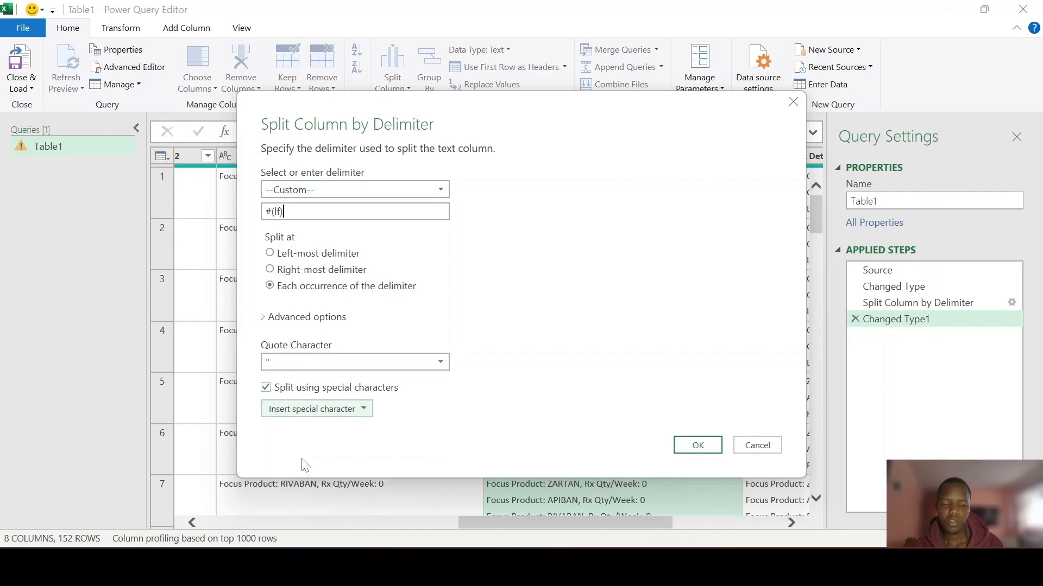
{"action": "left_click", "coordinate": [698, 445]}
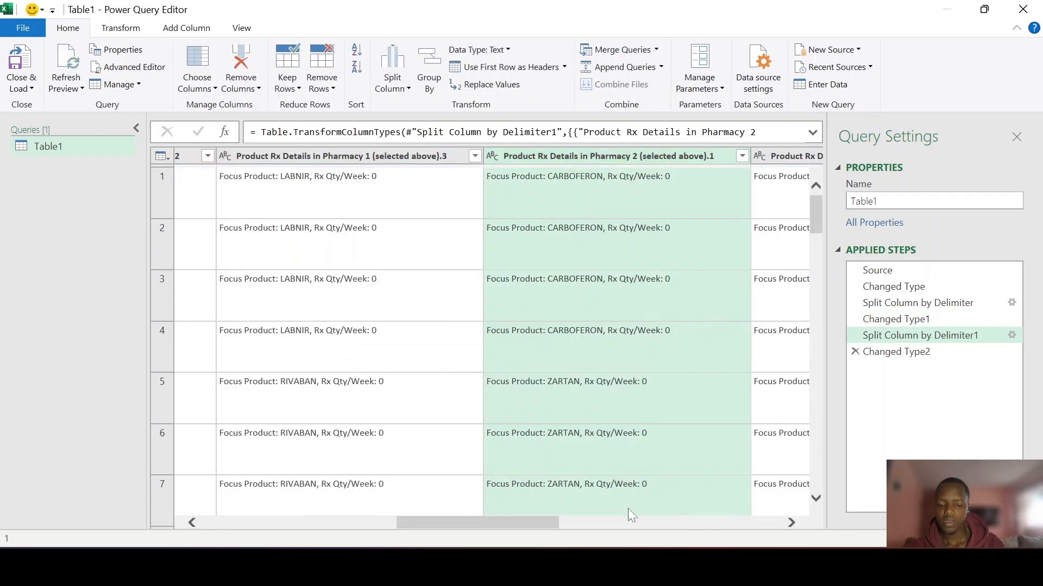
Split the Product Rx Details in Pharmacy 3 column at each line feed with the custom delimiter #(lf).
{"action": "left_click_drag", "start_coordinate": [547, 522], "coordinate": [715, 521]}
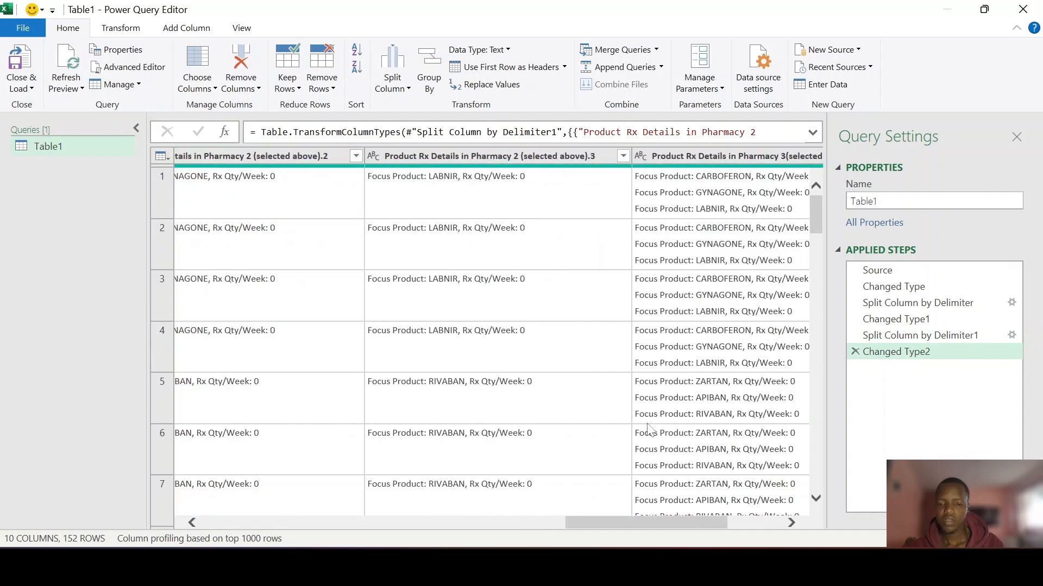
{"action": "left_click", "coordinate": [669, 158]}
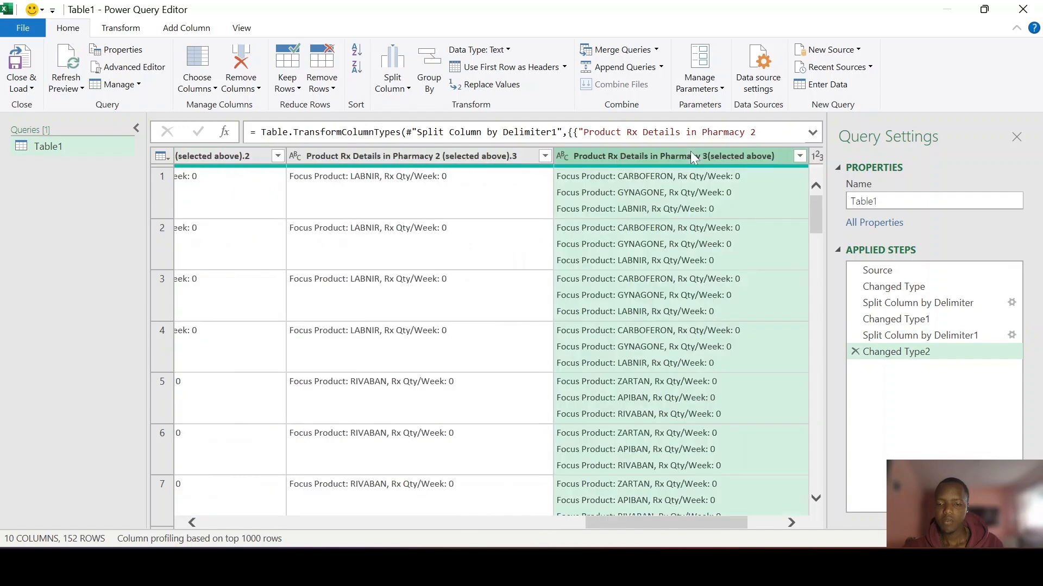
{"action": "left_click", "coordinate": [392, 78]}
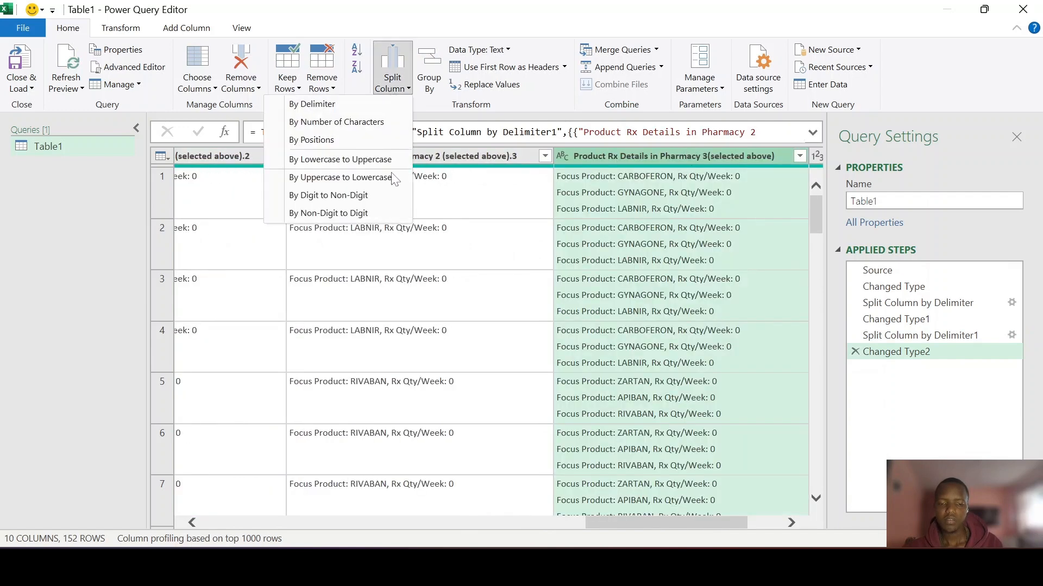
{"action": "left_click", "coordinate": [370, 102]}
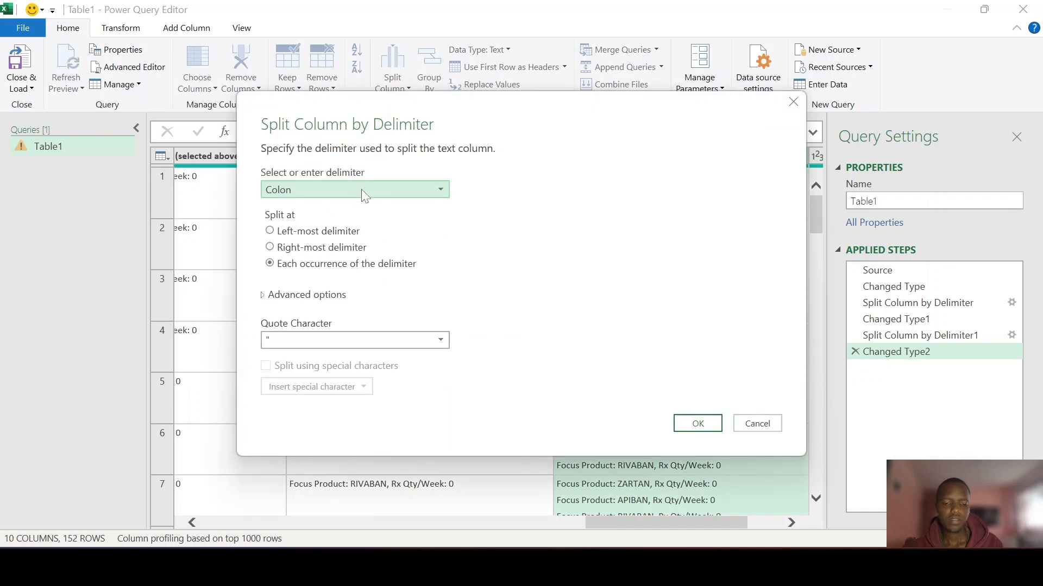
{"action": "left_click", "coordinate": [360, 189]}
{"action": "left_click", "coordinate": [334, 307]}
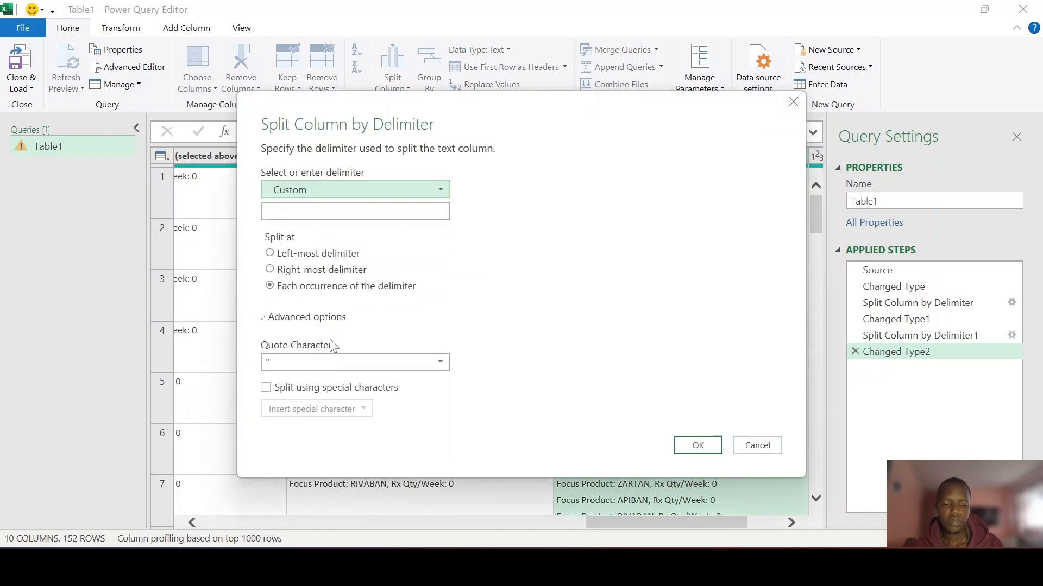
{"action": "left_click", "coordinate": [319, 389]}
{"action": "left_click", "coordinate": [315, 409]}
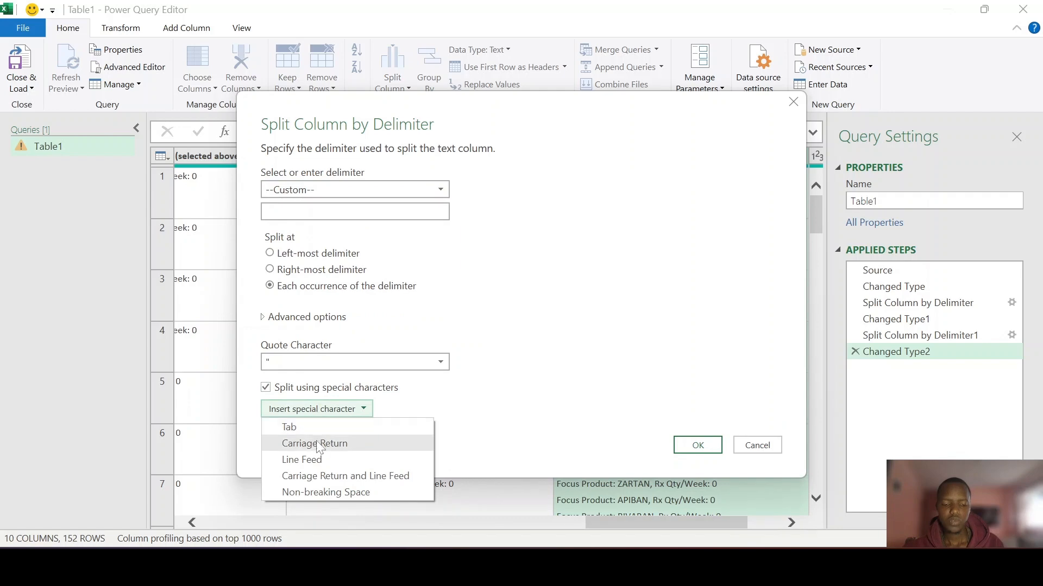
{"action": "left_click", "coordinate": [302, 459]}
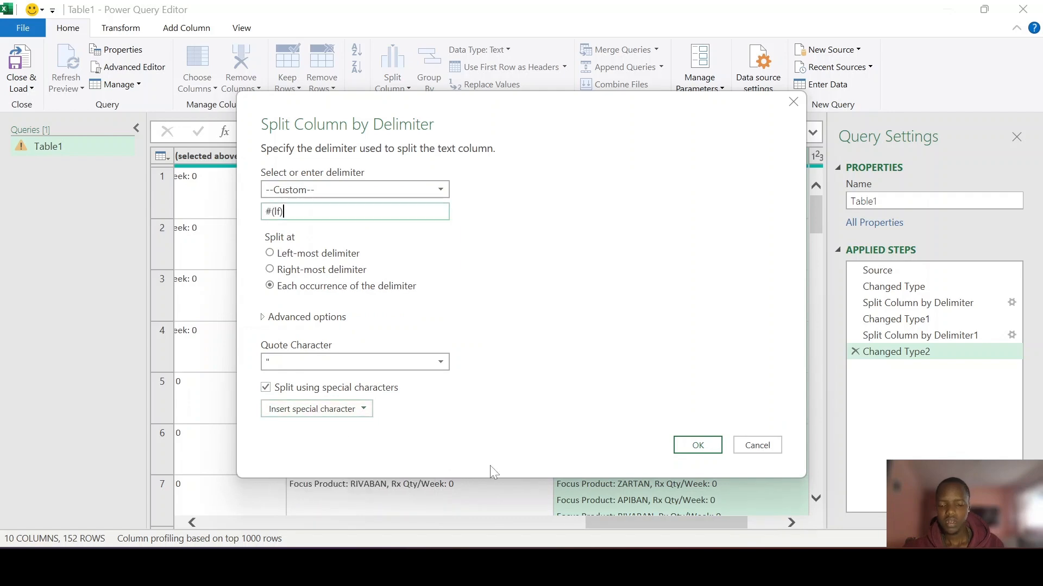
{"action": "left_click", "coordinate": [697, 445]}
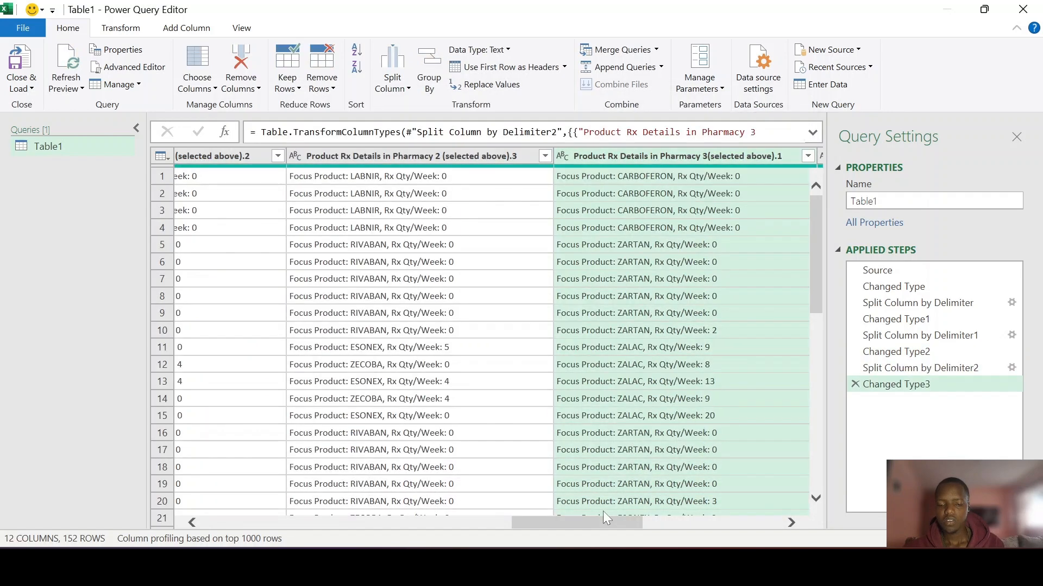
Try to unpivot every column except Approval Status, SALES DIVISION and Unique ID, and remove the resulting unpivot from the applied steps.
{"action": "left_click_drag", "start_coordinate": [594, 520], "coordinate": [763, 521]}
{"action": "left_click", "coordinate": [611, 496]}
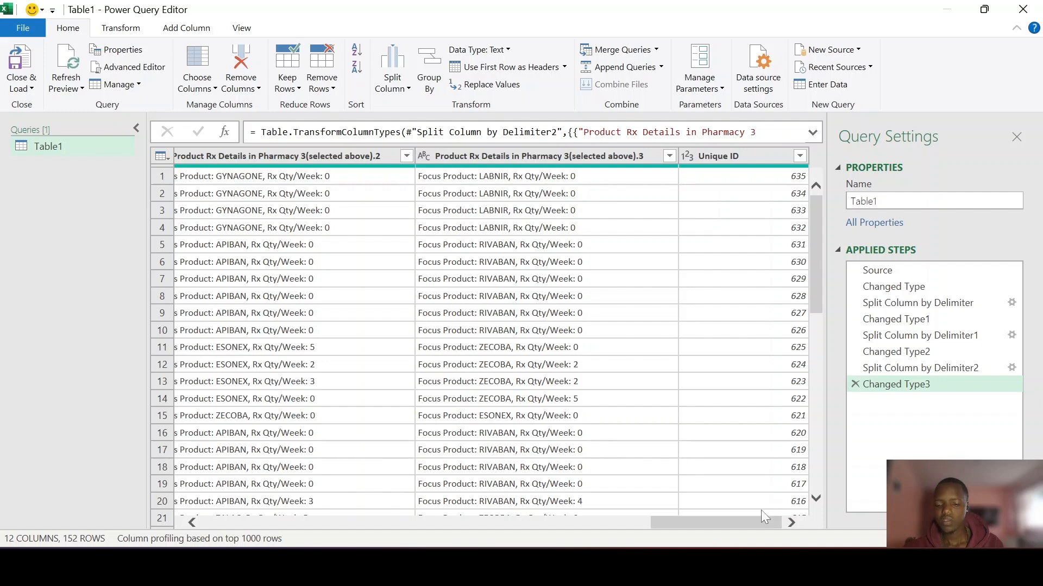
{"action": "left_click_drag", "start_coordinate": [765, 525], "coordinate": [294, 510]}
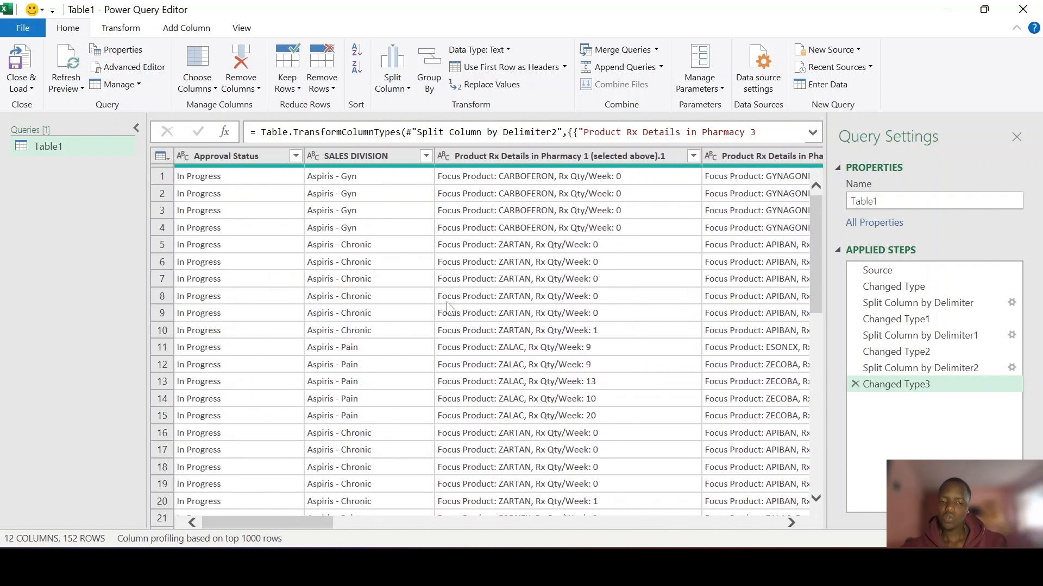
{"action": "left_click", "coordinate": [245, 156]}
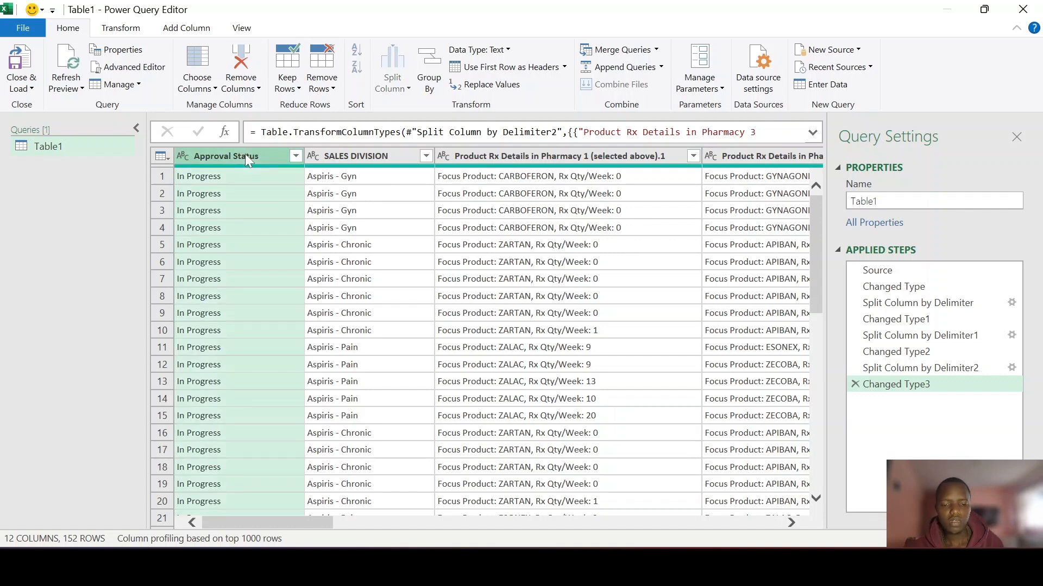
{"action": "left_click", "coordinate": [366, 156], "text": "ctrl"}
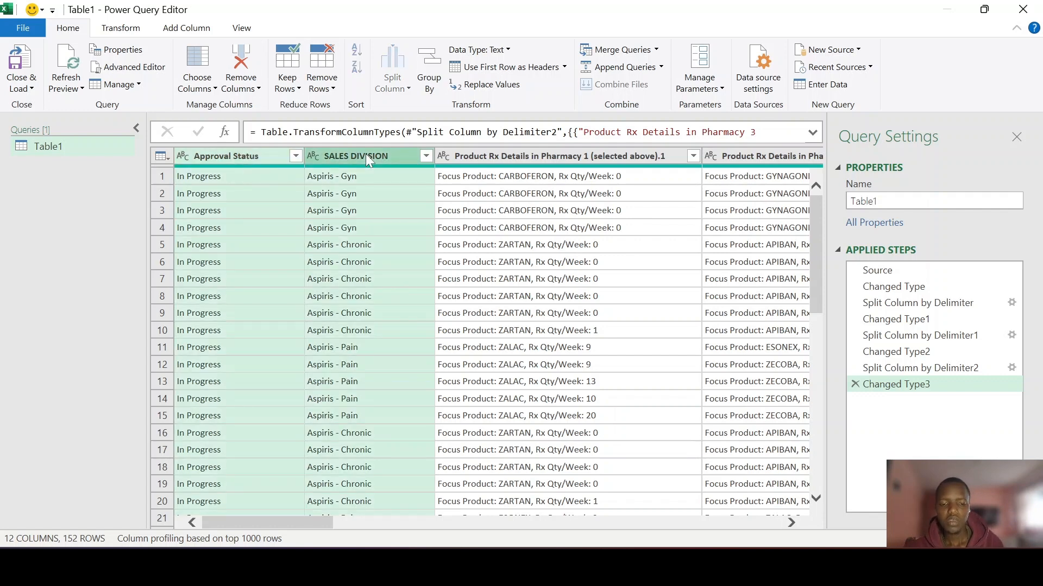
{"action": "left_click_drag", "start_coordinate": [294, 523], "coordinate": [787, 523]}
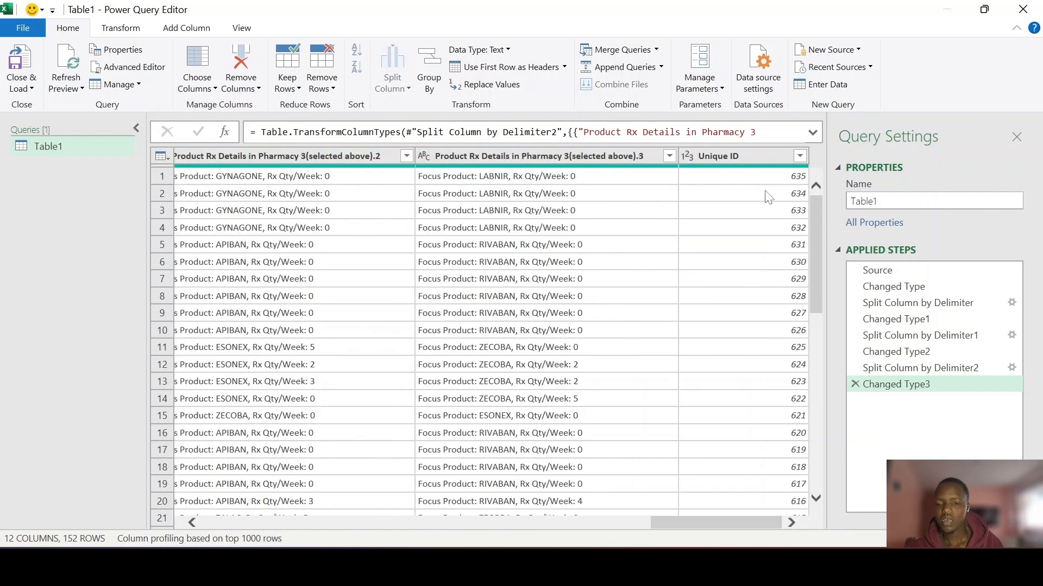
{"action": "left_click", "coordinate": [733, 156], "text": "ctrl"}
{"action": "left_click_drag", "start_coordinate": [735, 523], "coordinate": [199, 499]}
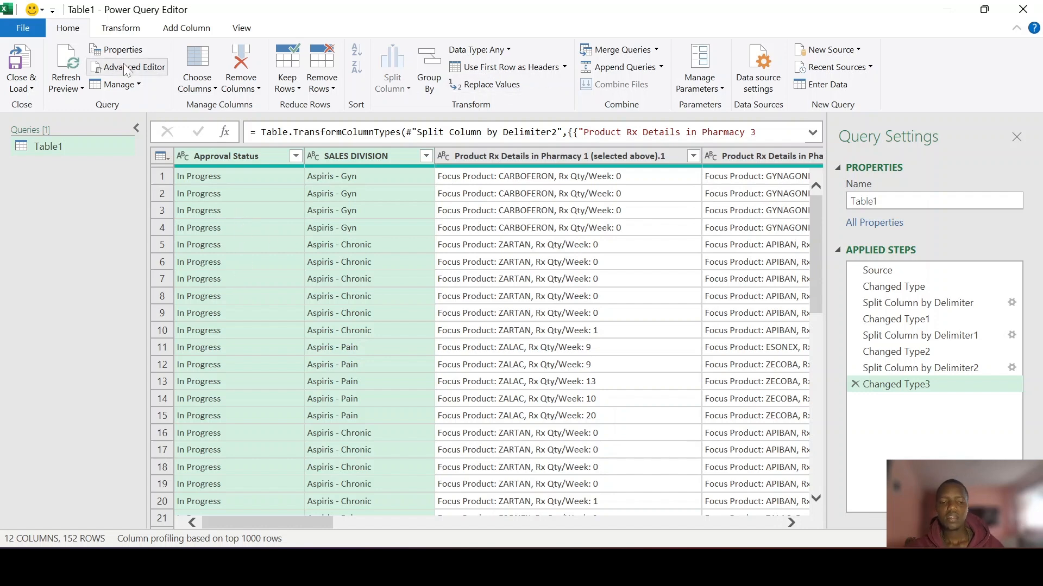
{"action": "left_click", "coordinate": [136, 32]}
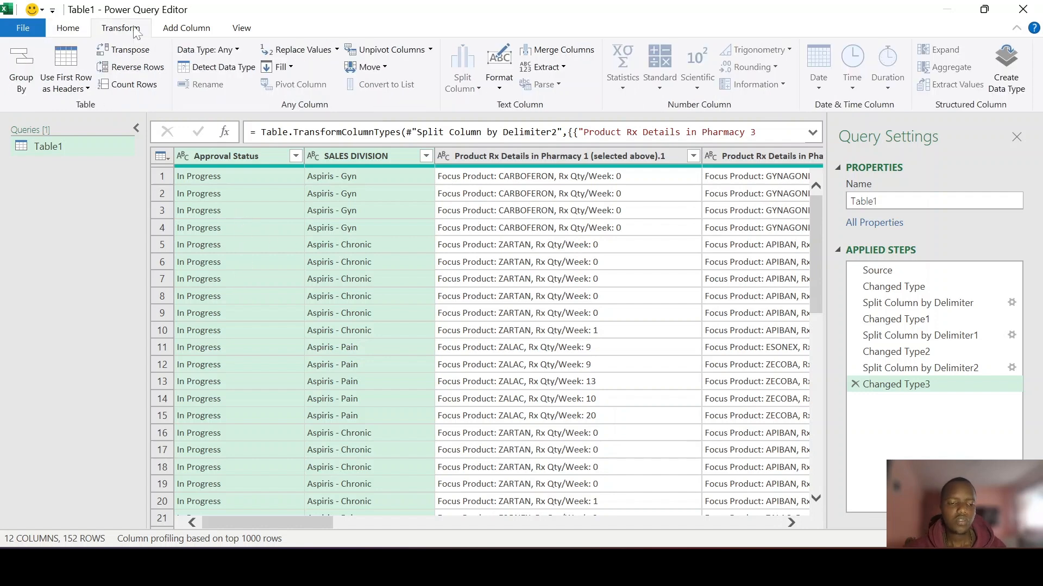
{"action": "left_click", "coordinate": [429, 50]}
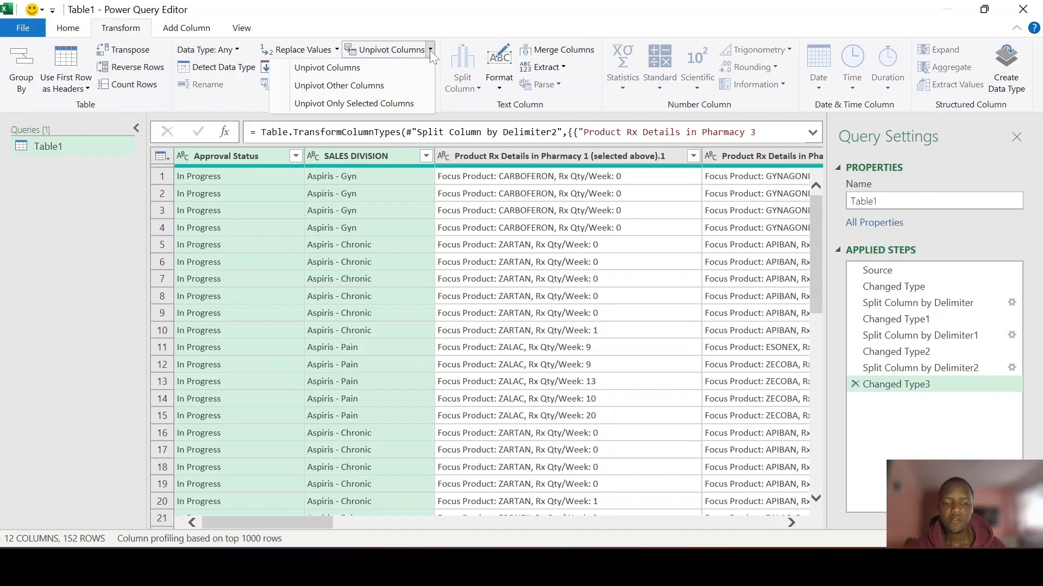
{"action": "left_click", "coordinate": [373, 86]}
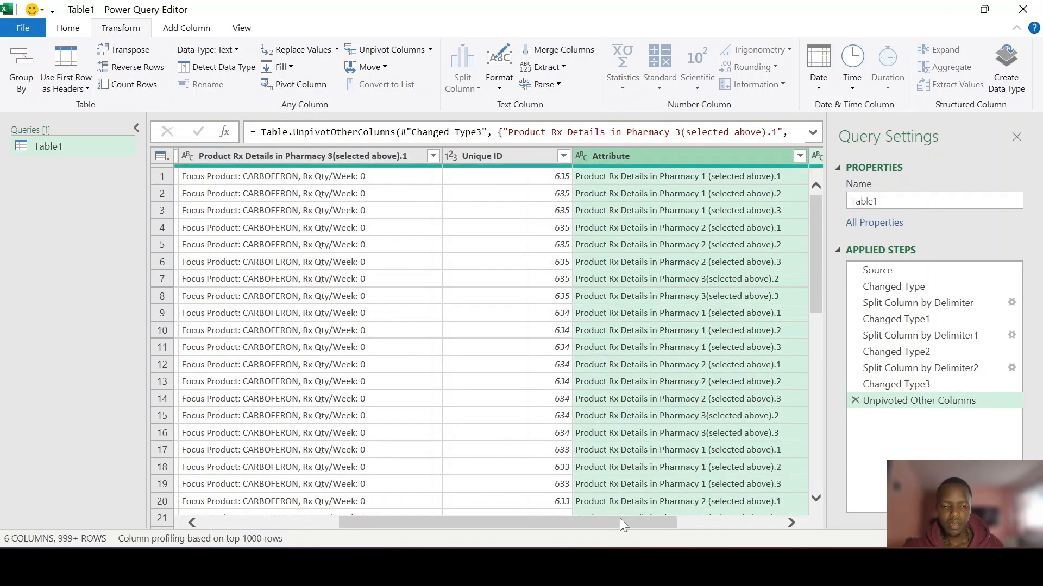
{"action": "left_click_drag", "start_coordinate": [618, 518], "coordinate": [360, 520]}
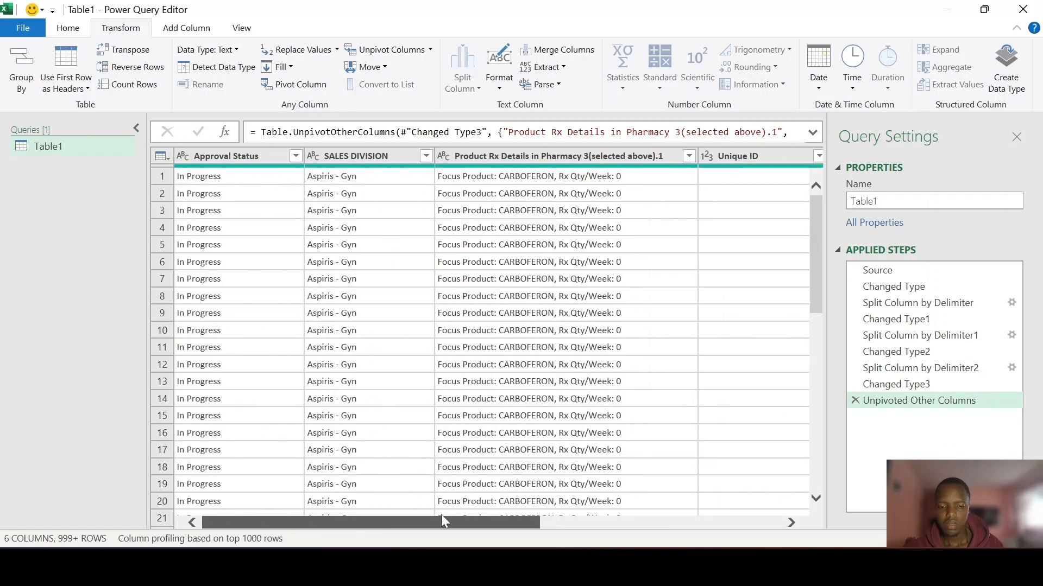
{"action": "left_click_drag", "start_coordinate": [442, 520], "coordinate": [388, 491]}
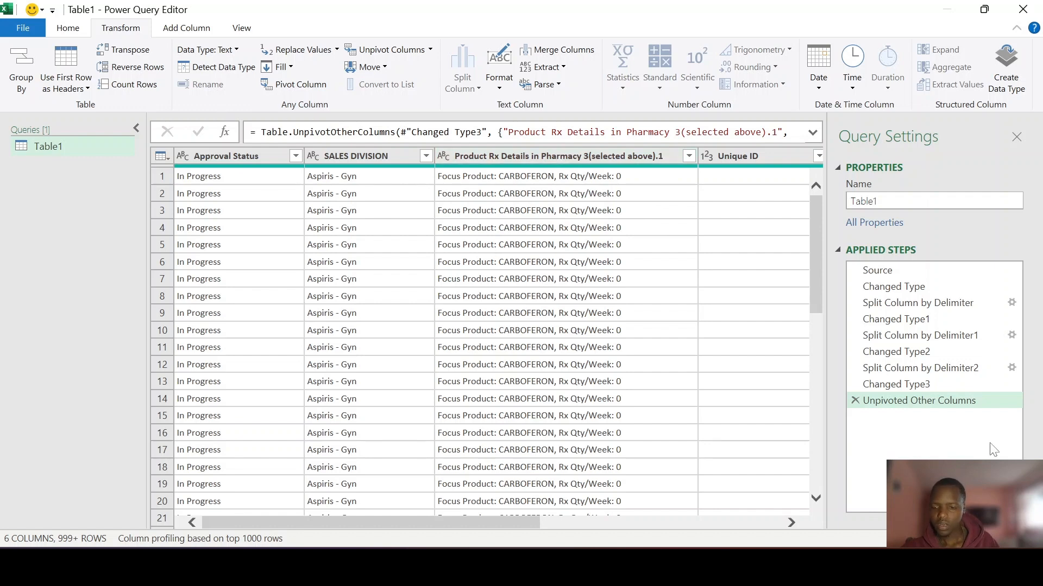
{"action": "left_click", "coordinate": [855, 401]}
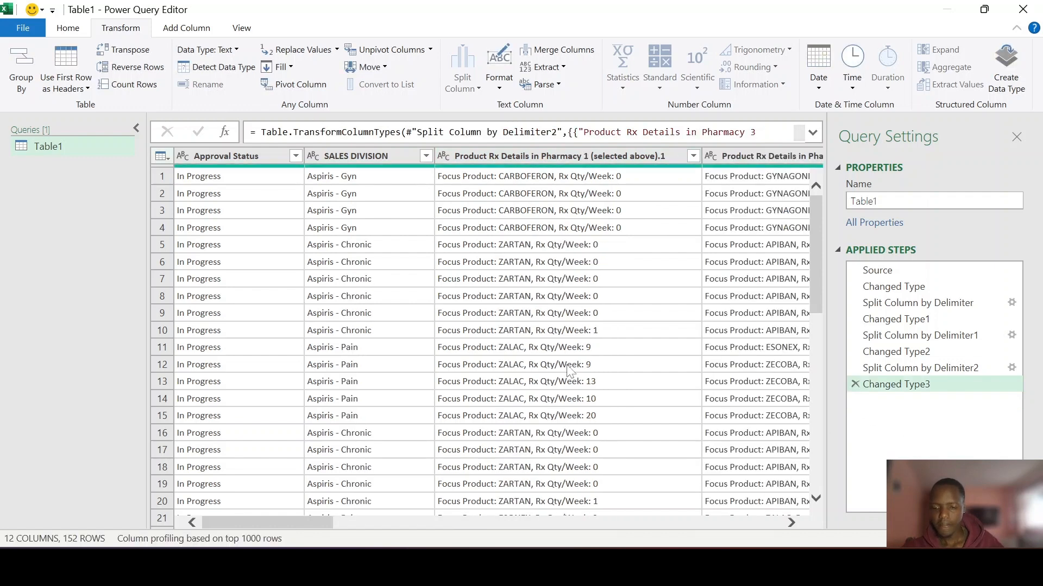
Keep only Approval Status, SALES DIVISION and Unique ID selected and unpivot all the other columns.
{"action": "scroll", "coordinate": [305, 523], "scroll_direction": "right", "scroll_amount": 2}
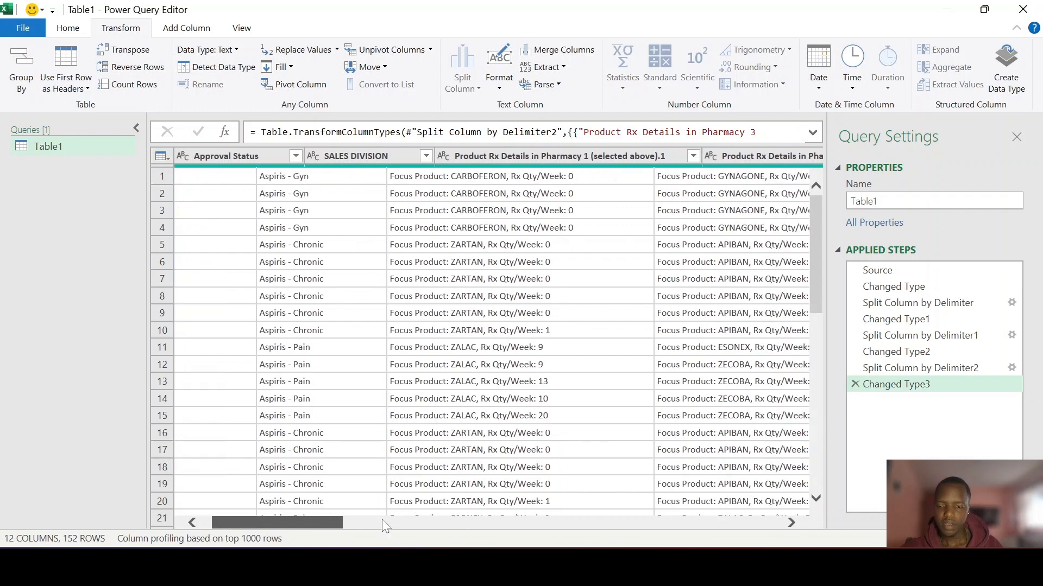
{"action": "scroll", "coordinate": [382, 519], "scroll_direction": "right", "scroll_amount": 5}
{"action": "left_click", "coordinate": [430, 331]}
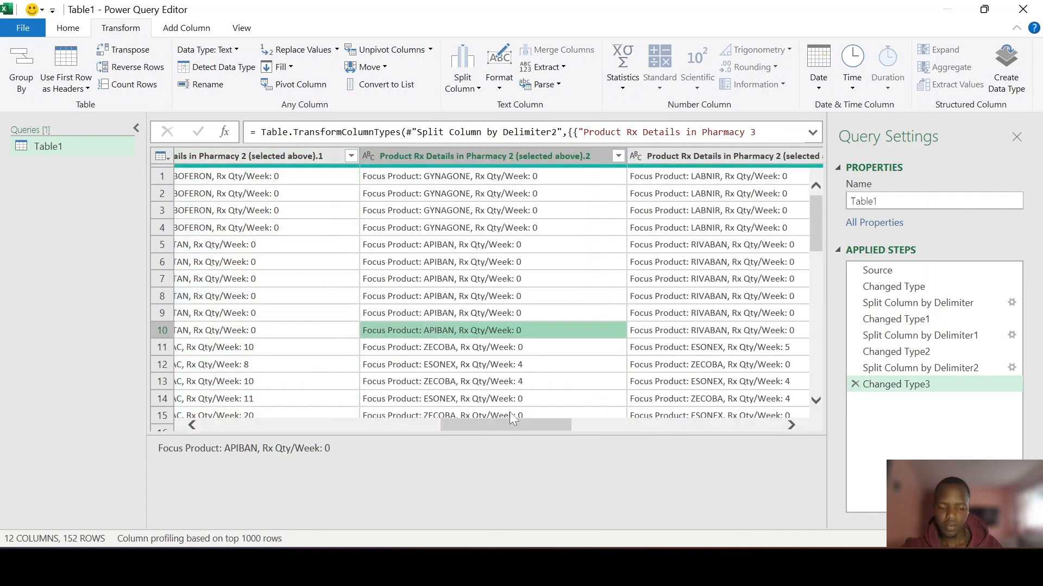
{"action": "left_click_drag", "start_coordinate": [508, 425], "coordinate": [99, 428]}
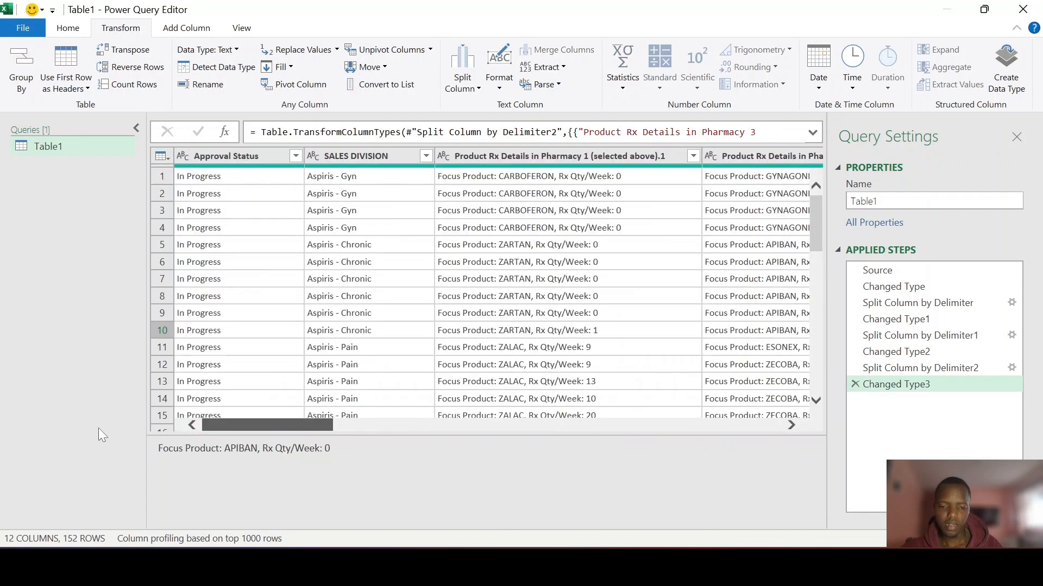
{"action": "left_click", "coordinate": [209, 160]}
{"action": "left_click", "coordinate": [373, 162], "text": "ctrl"}
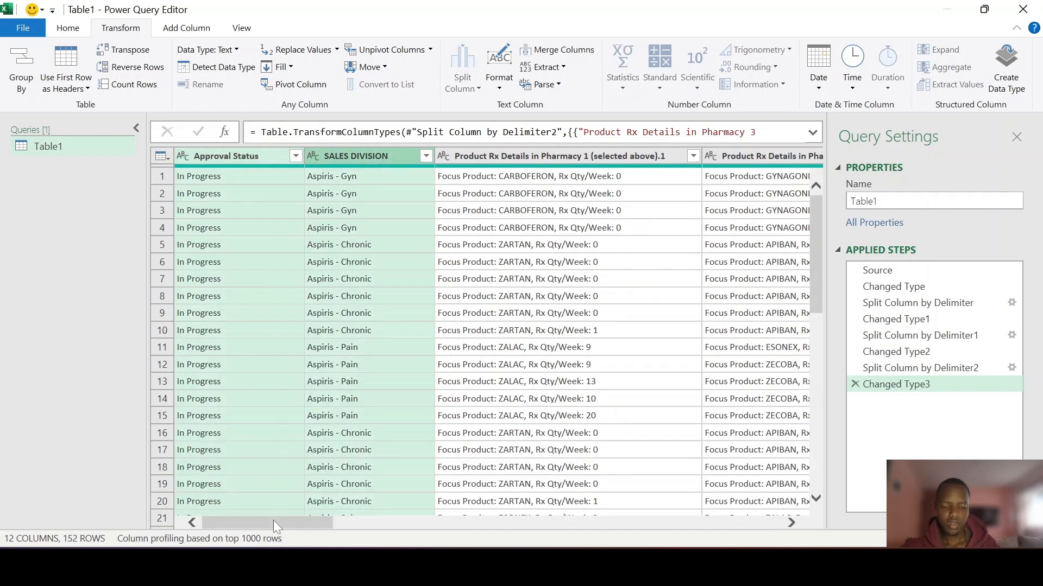
{"action": "left_click_drag", "start_coordinate": [273, 522], "coordinate": [821, 358]}
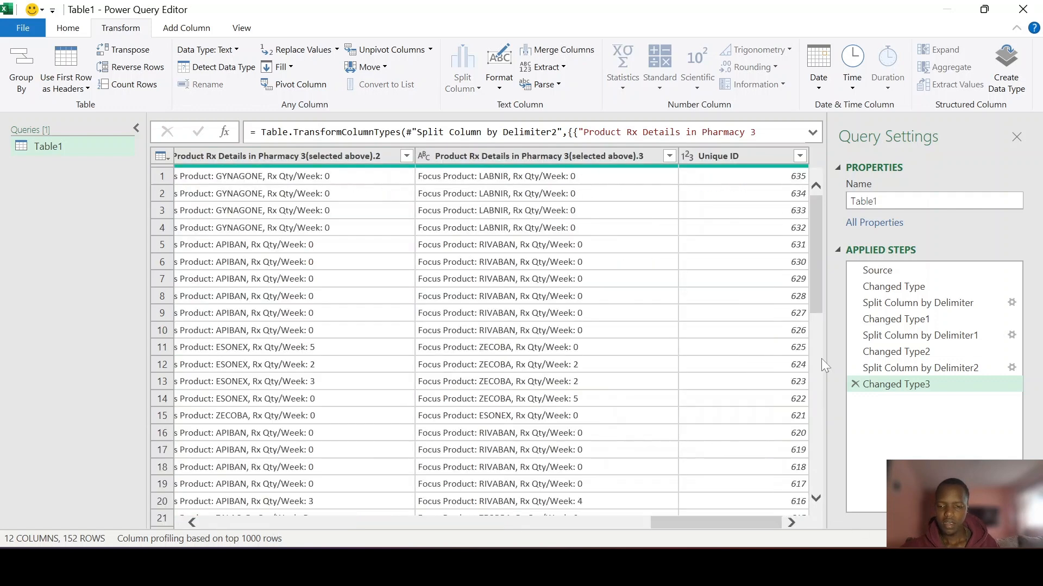
{"action": "left_click", "coordinate": [712, 159], "text": "ctrl"}
{"action": "left_click", "coordinate": [430, 51]}
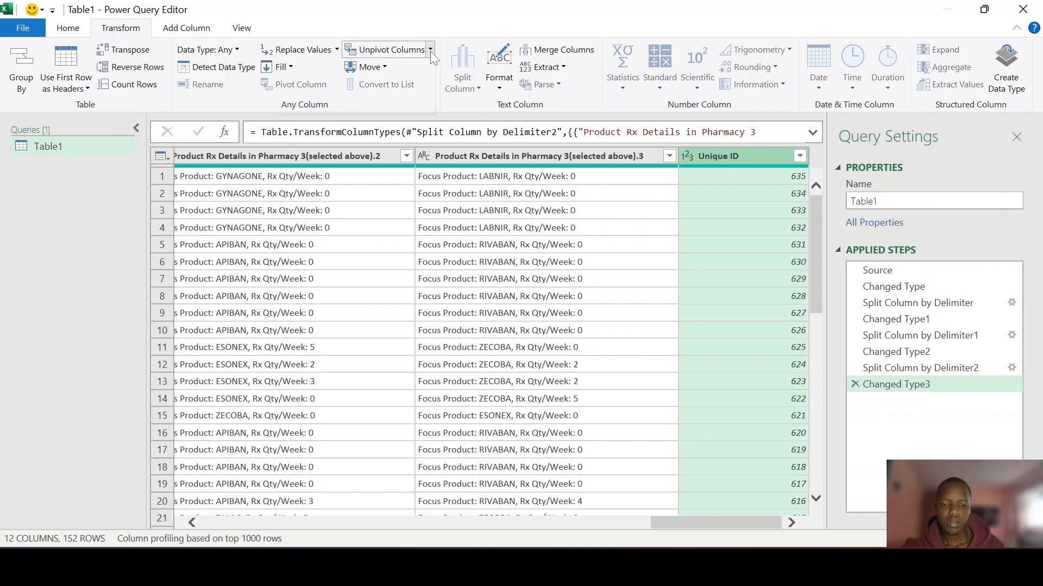
{"action": "left_click", "coordinate": [397, 90]}
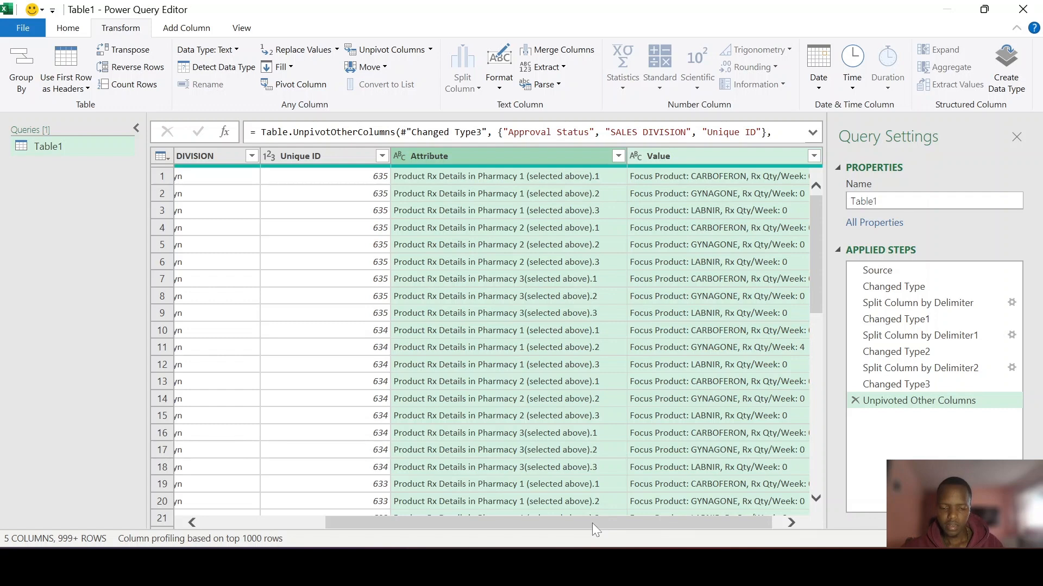
{"action": "left_click_drag", "start_coordinate": [592, 524], "coordinate": [423, 519]}
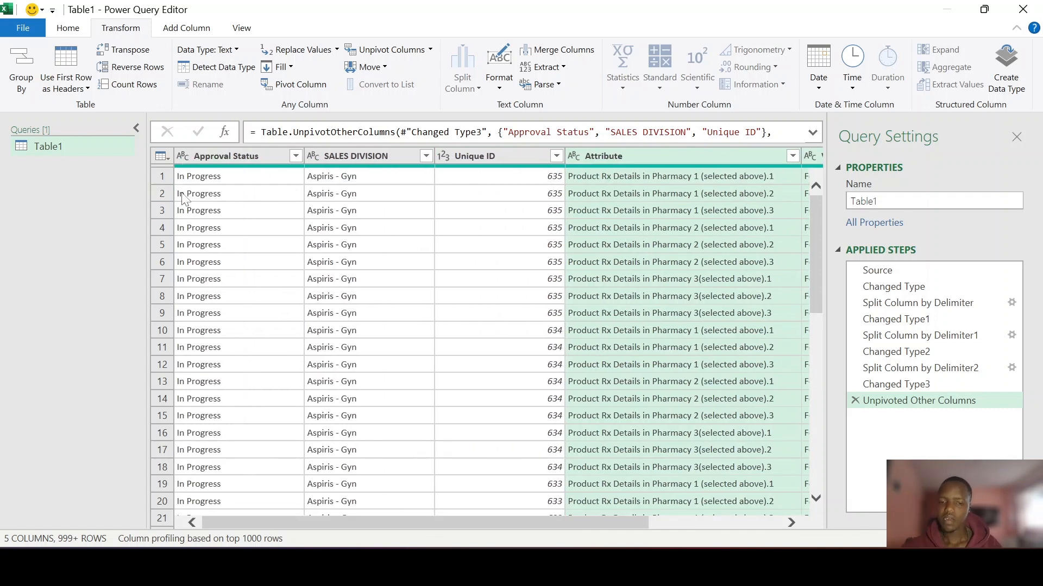
Split the Value column by the Comma delimiter at each occurrence.
{"action": "left_click_drag", "start_coordinate": [596, 528], "coordinate": [755, 467]}
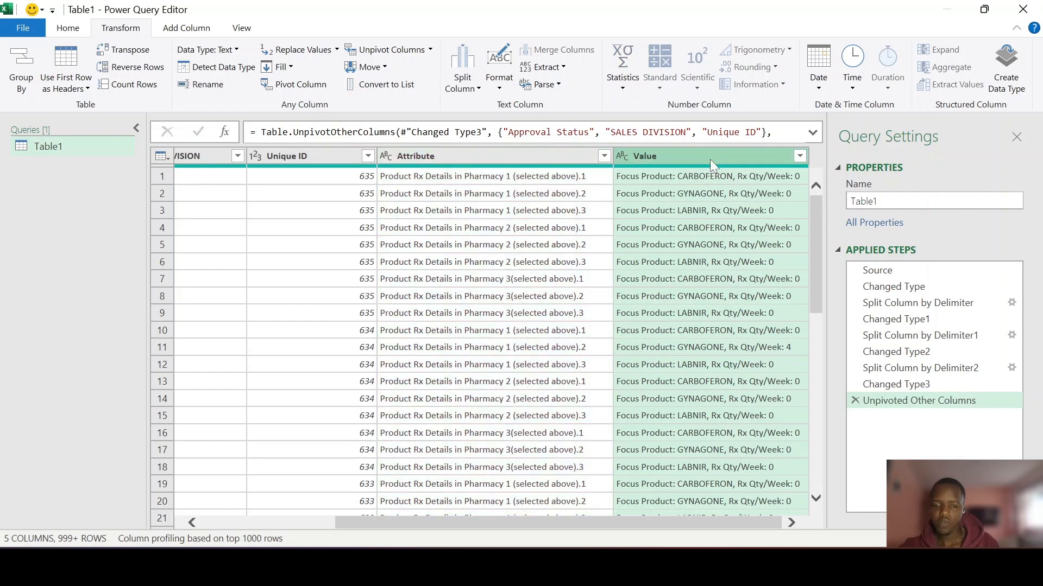
{"action": "left_click", "coordinate": [475, 88]}
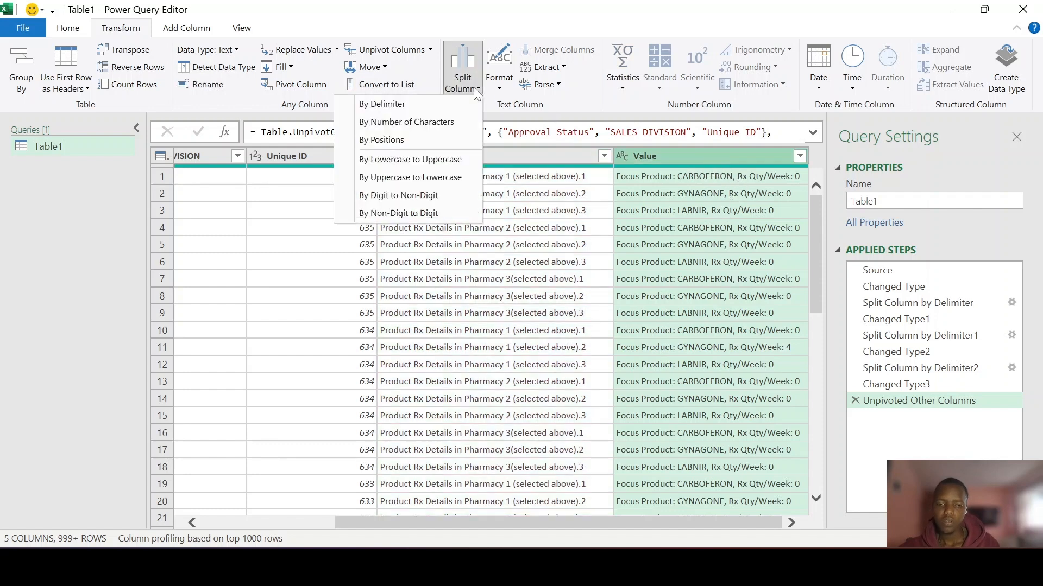
{"action": "left_click", "coordinate": [450, 104]}
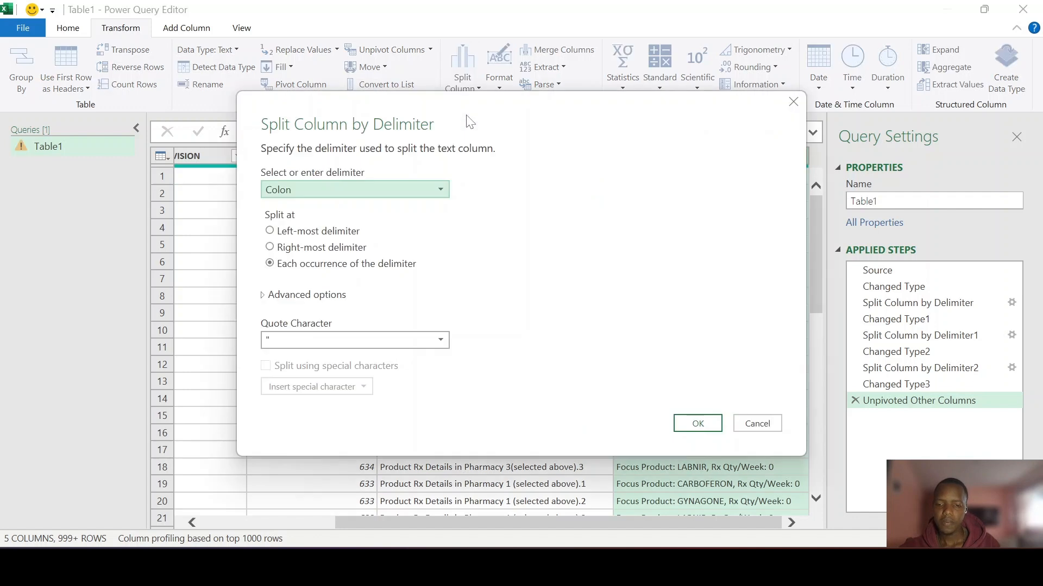
{"action": "left_click", "coordinate": [376, 187]}
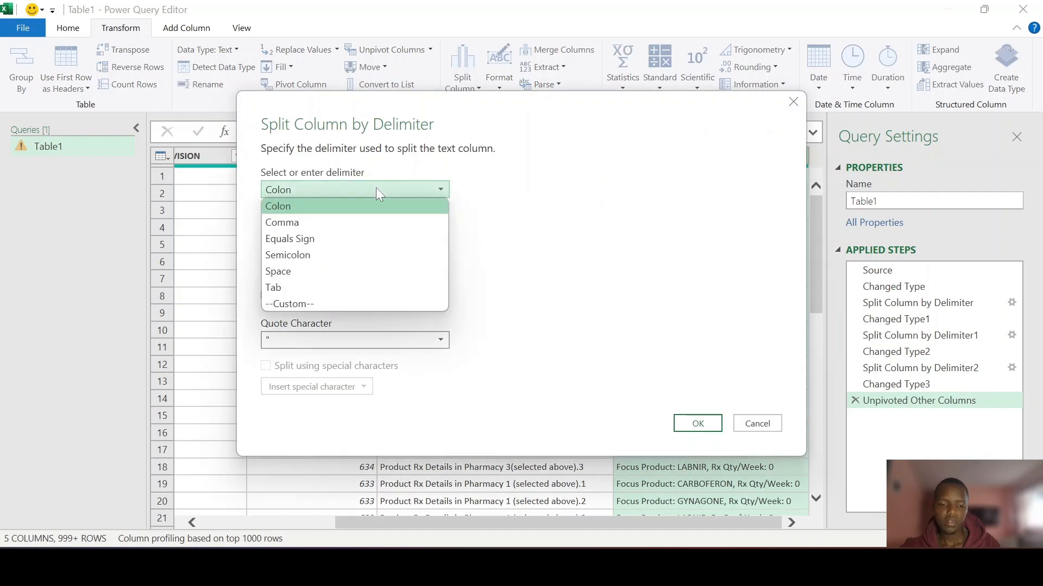
{"action": "left_click", "coordinate": [314, 221]}
{"action": "left_click", "coordinate": [694, 421]}
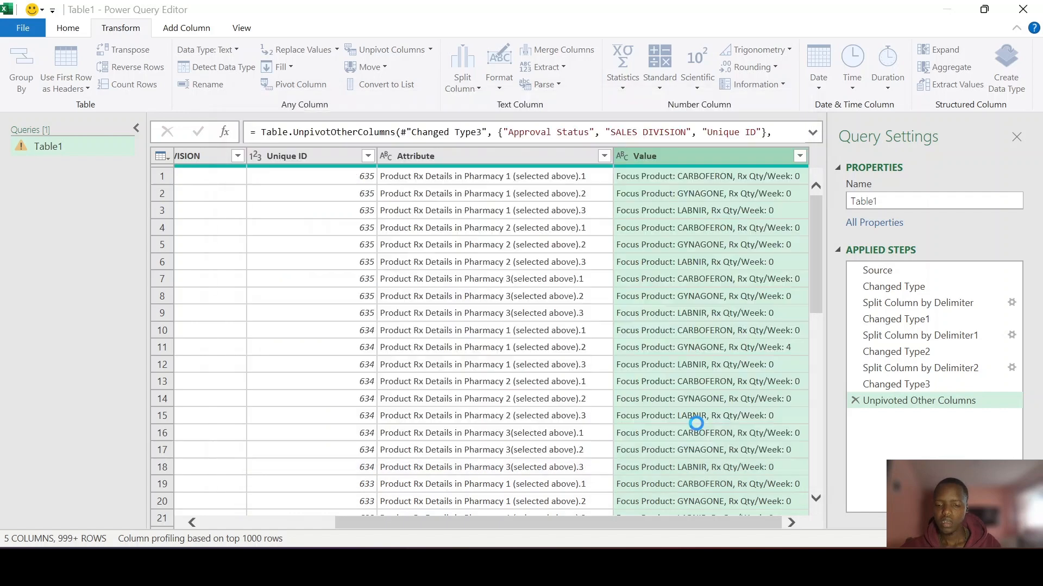
Rename the Attribute column as Pharmacy.
{"action": "left_click_drag", "start_coordinate": [613, 524], "coordinate": [703, 521]}
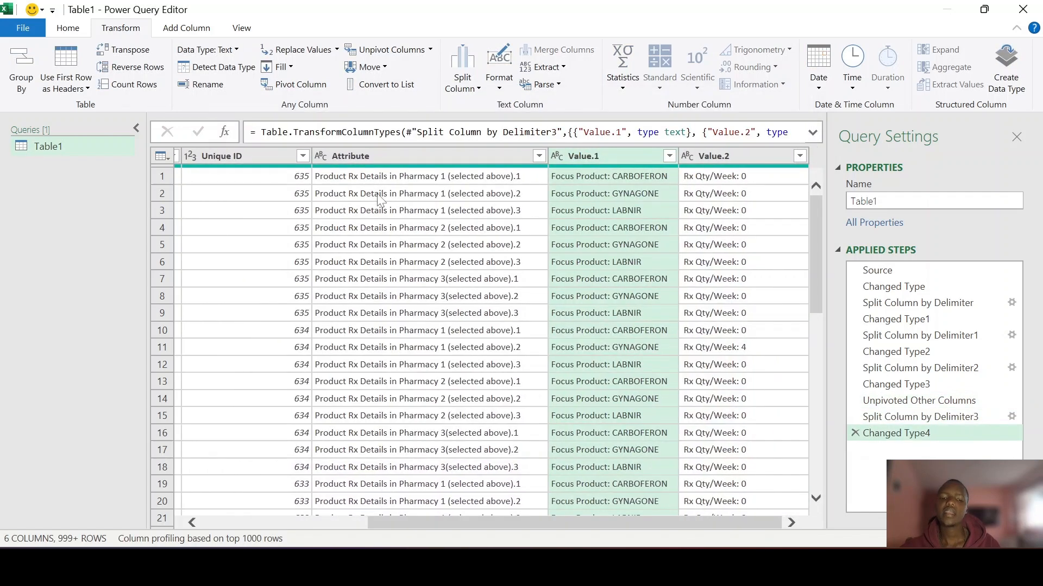
{"action": "double_click", "coordinate": [379, 156]}
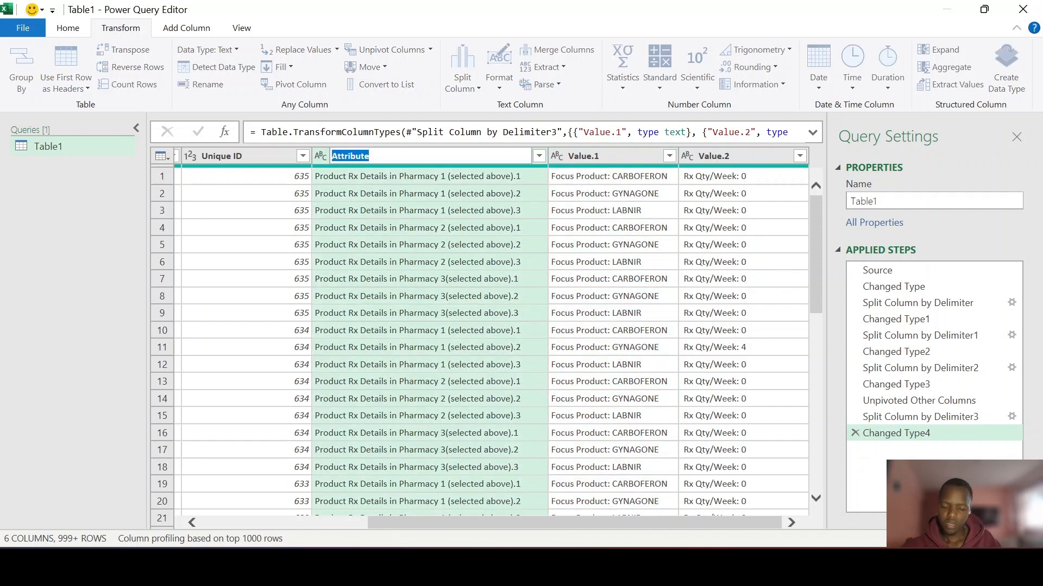
{"action": "type", "text": "Pharmacy"}
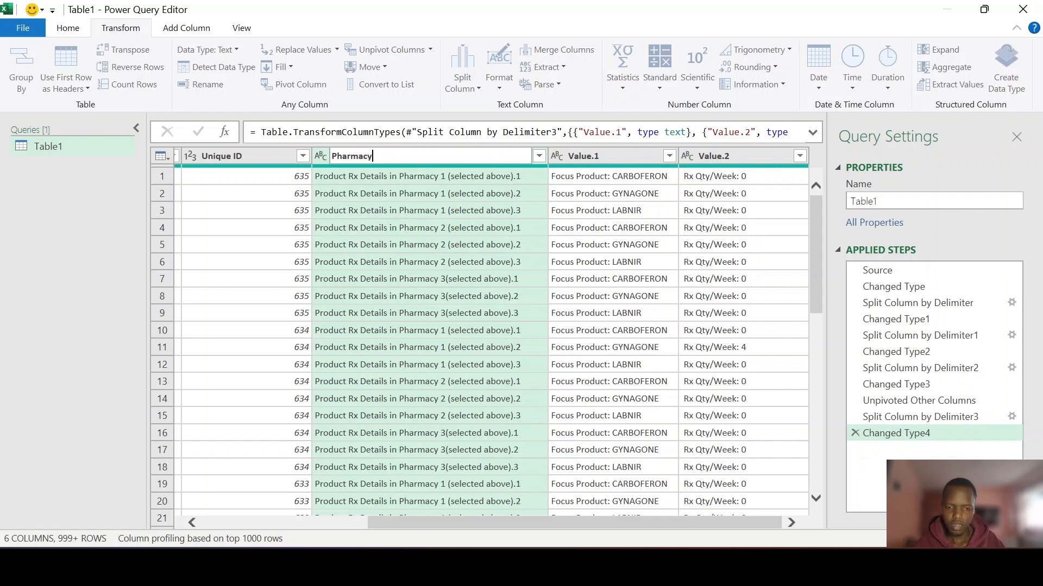
{"action": "key", "text": "Return"}
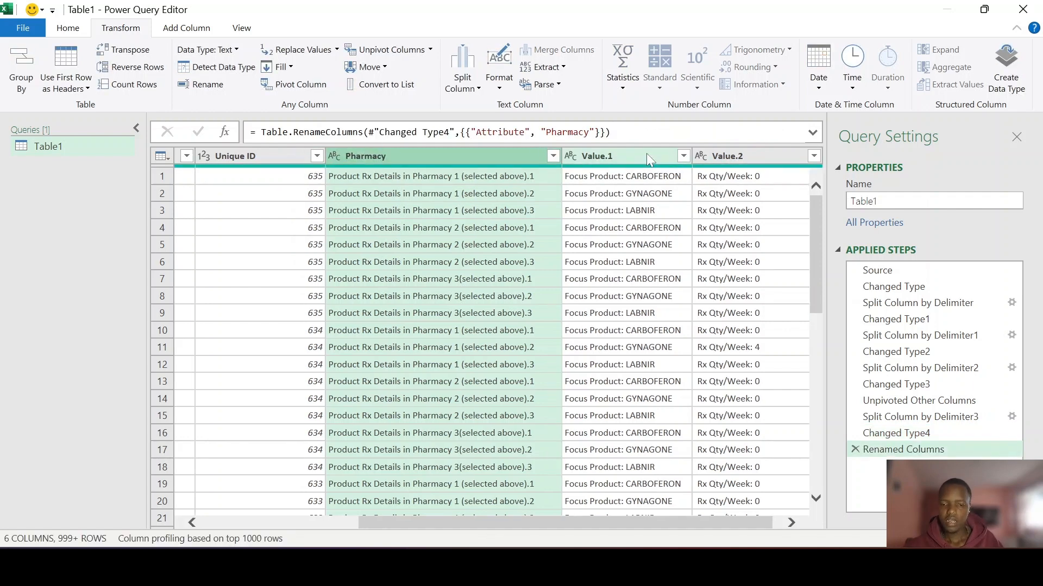
Rename the Value.1 column as Focus Product and the Value.2 column as Rx Qty/Week.
{"action": "left_click", "coordinate": [640, 157]}
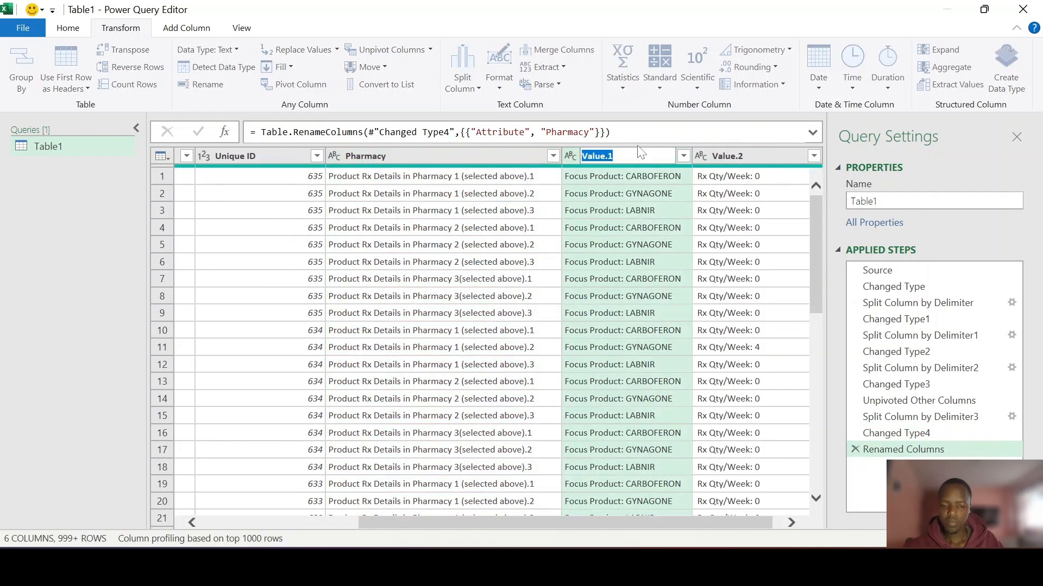
{"action": "type", "text": "Focus Product"}
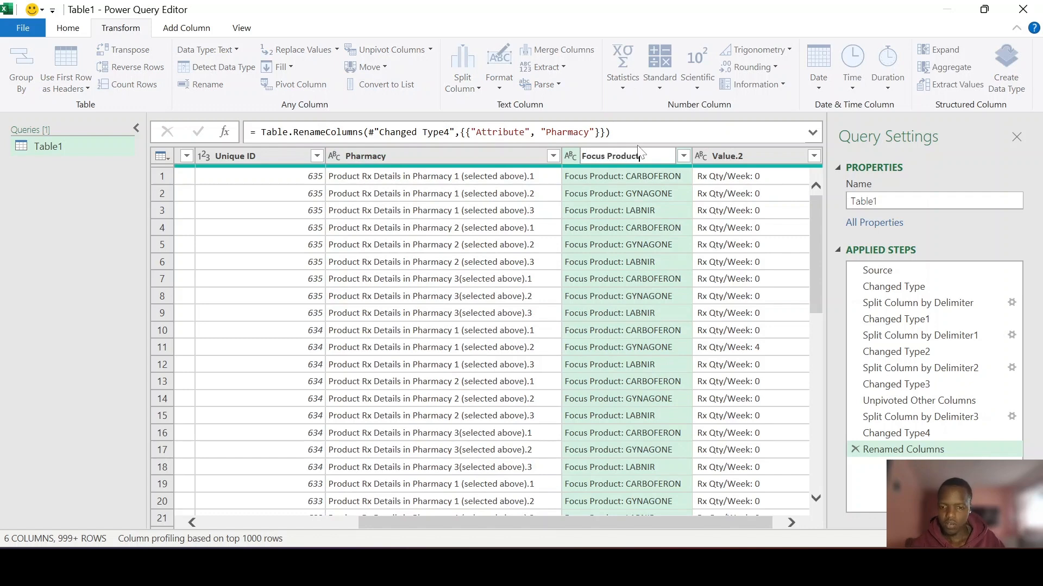
{"action": "left_click", "coordinate": [739, 157]}
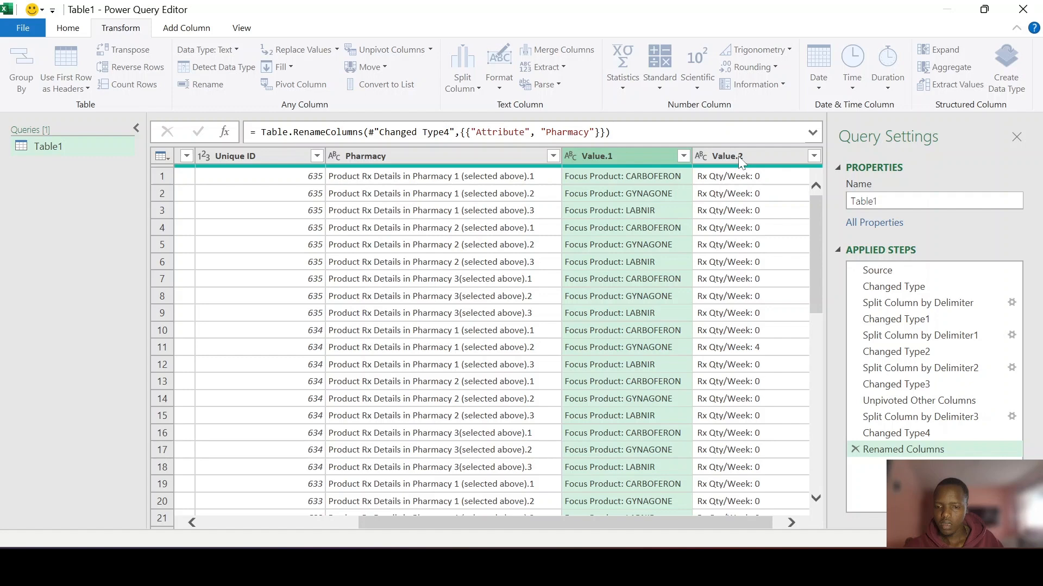
{"action": "double_click", "coordinate": [738, 158]}
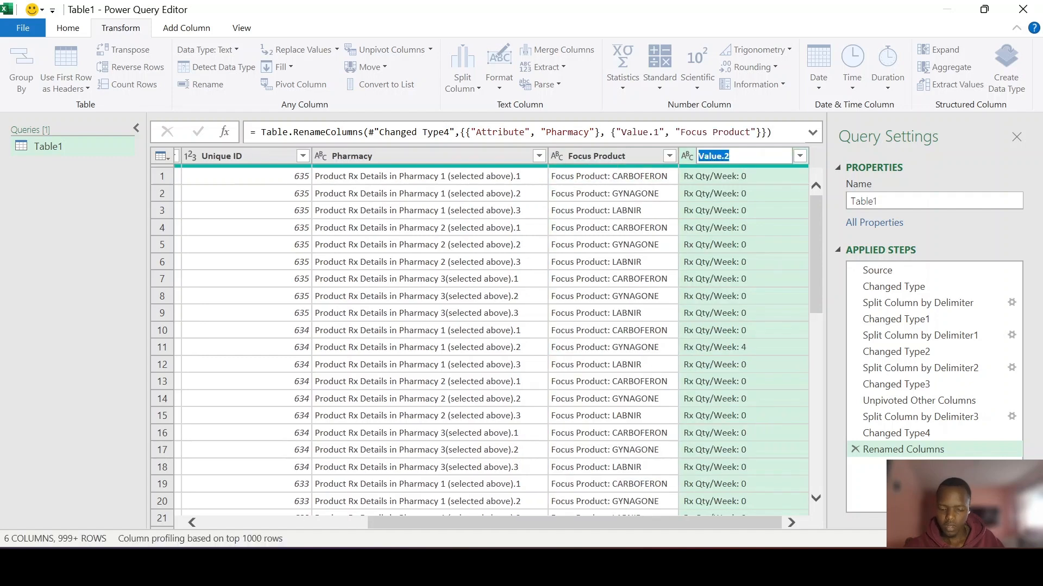
{"action": "type", "text": "Rx Qty/Week"}
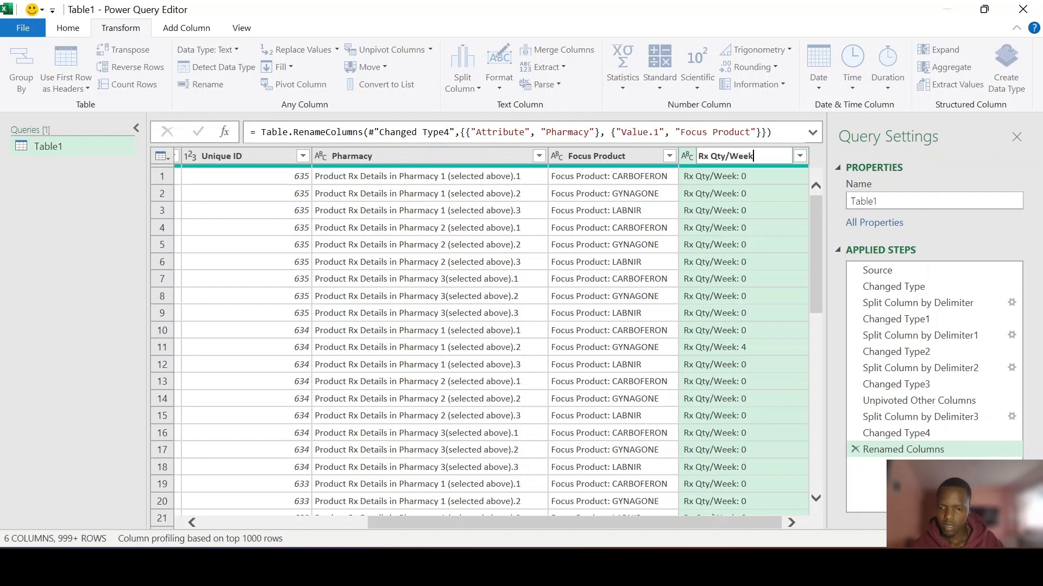
{"action": "key", "text": "Return"}
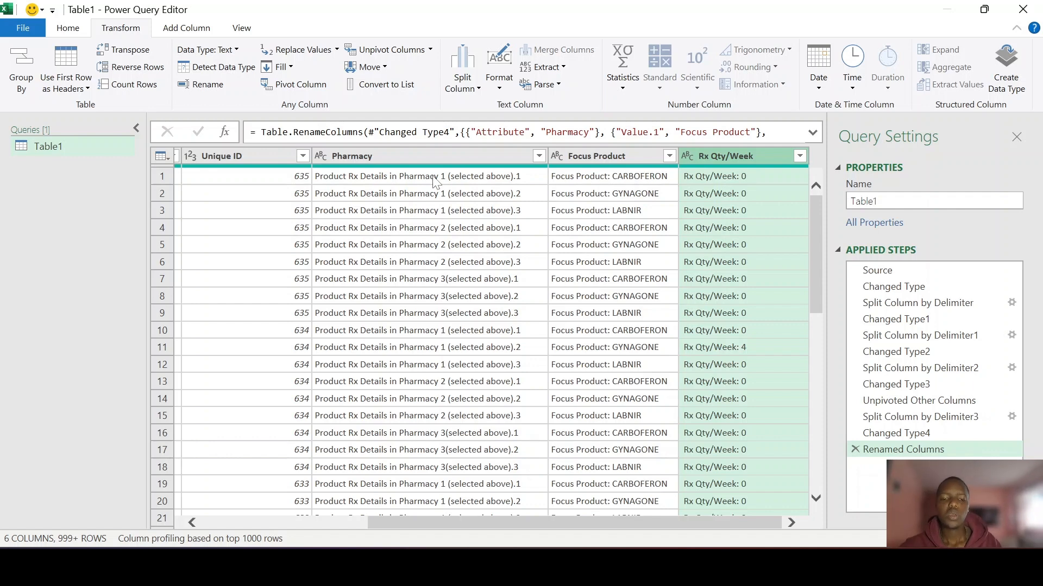
Replace "Product Rx Details in Pharmacy 1 (selected above).1" with "Pharmacy 1" in the Pharmacy column.
{"action": "left_click", "coordinate": [435, 176]}
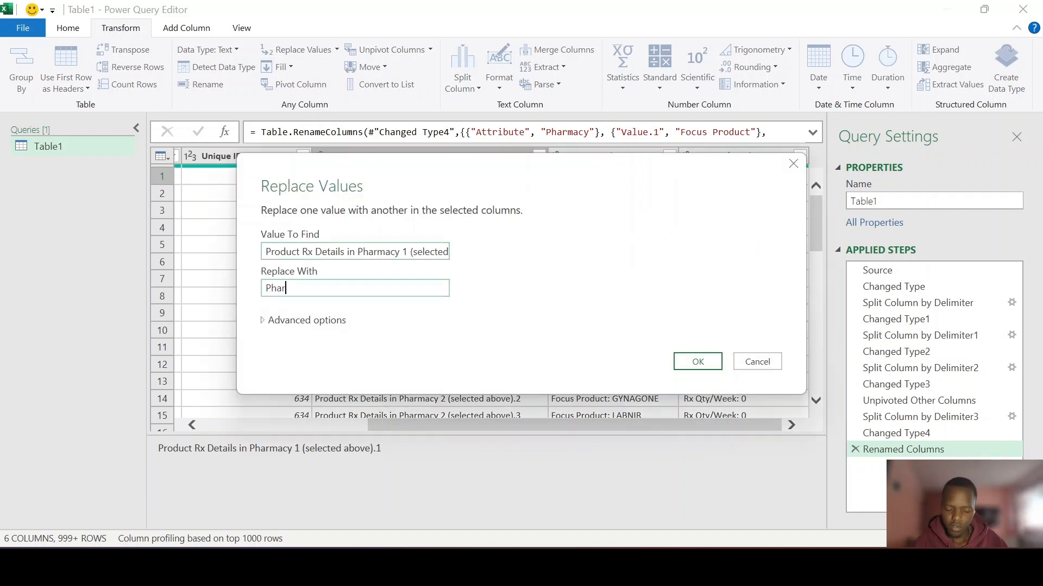
{"action": "key", "text": "ctrl+a"}
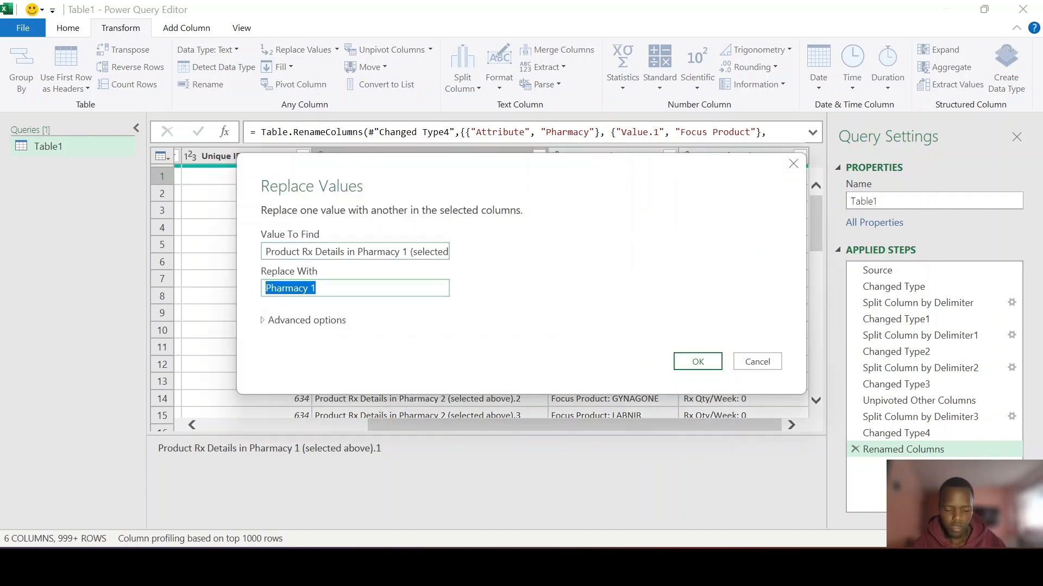
{"action": "left_click", "coordinate": [700, 361]}
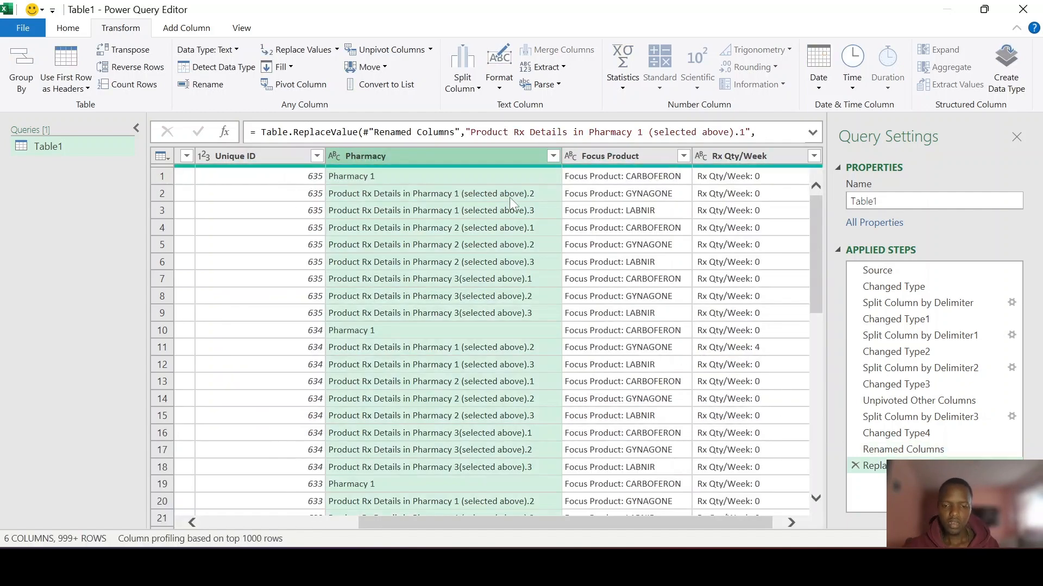
Replace the Pharmacy column values "Product Rx Details in Pharmacy 1 (selected above).2" and the matching ".3" value with "Pharmacy 1".
{"action": "left_click", "coordinate": [511, 196]}
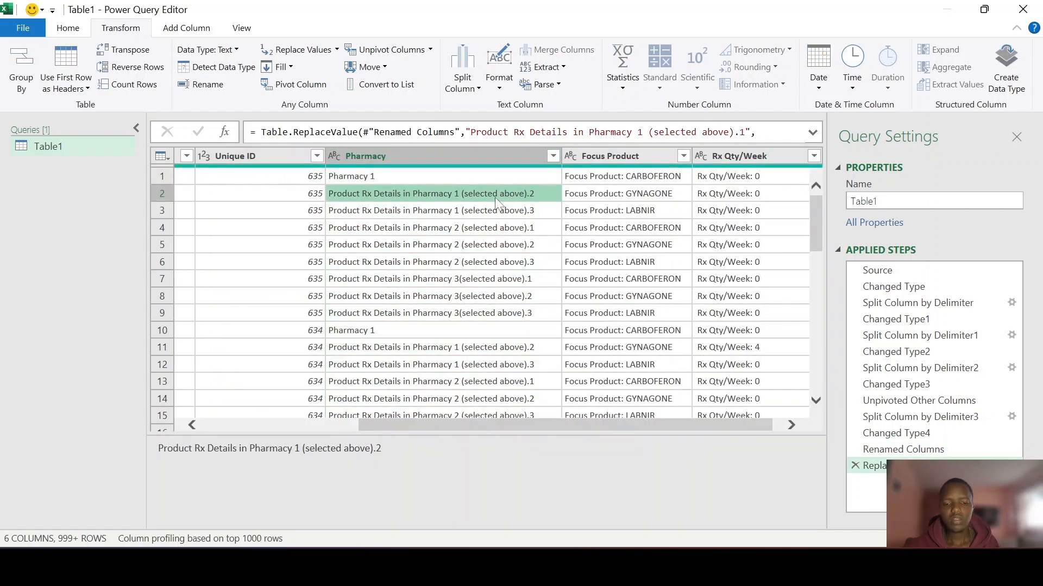
{"action": "left_click", "coordinate": [298, 51]}
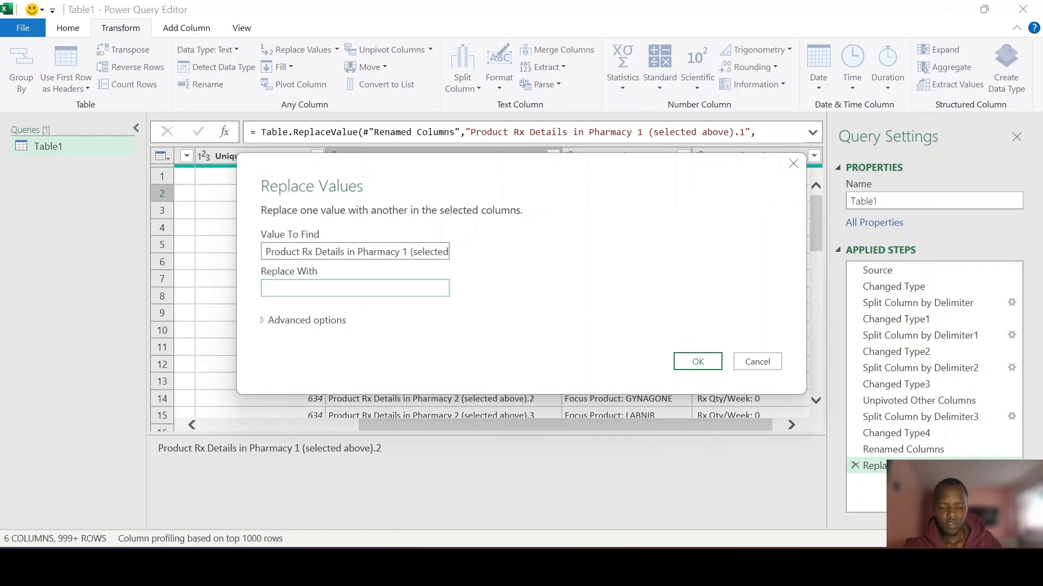
{"action": "type", "text": "Pharmacy 1"}
{"action": "left_click", "coordinate": [698, 362]}
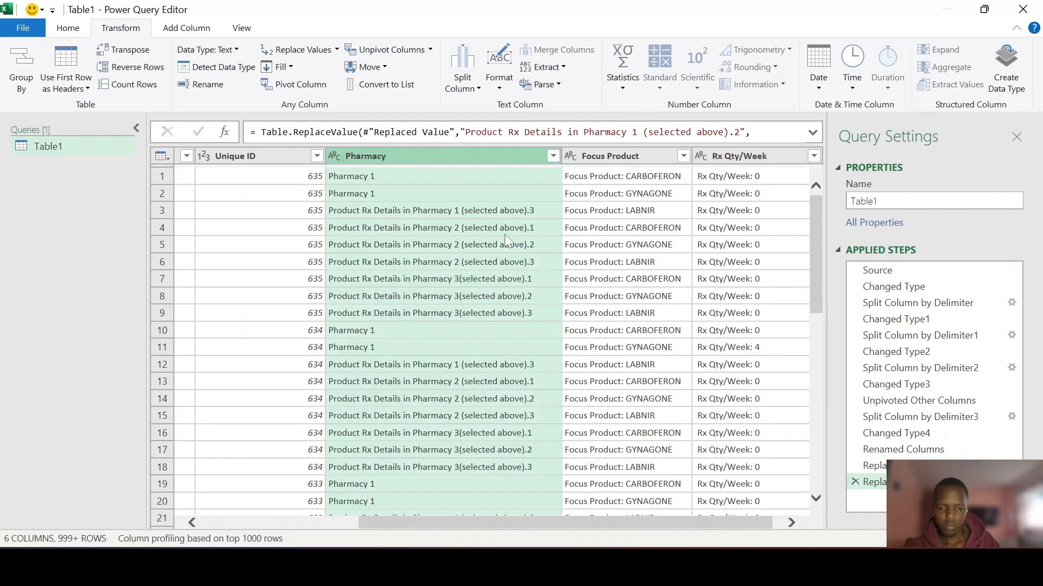
{"action": "left_click", "coordinate": [502, 212]}
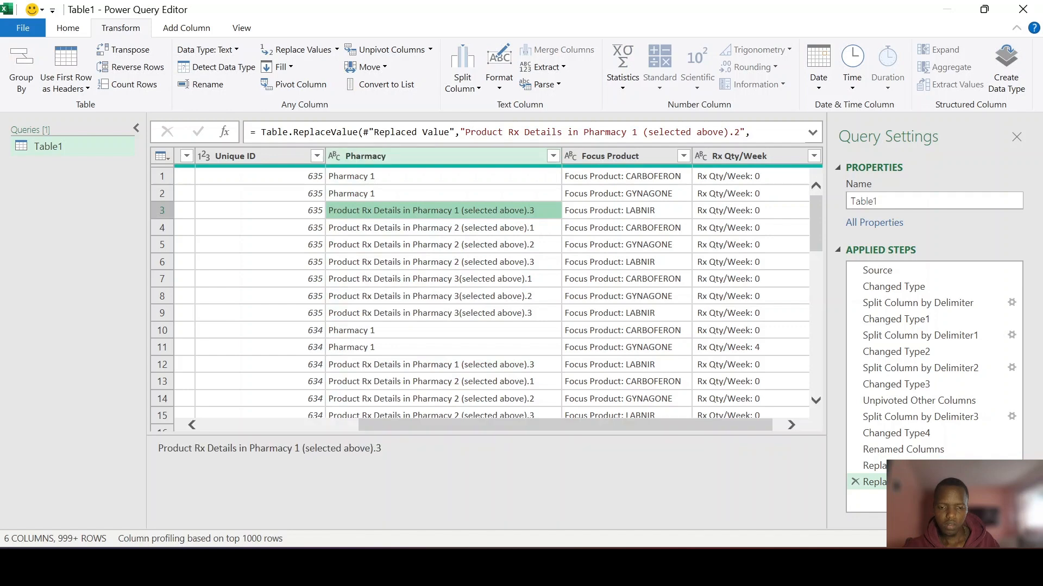
{"action": "left_click", "coordinate": [308, 51]}
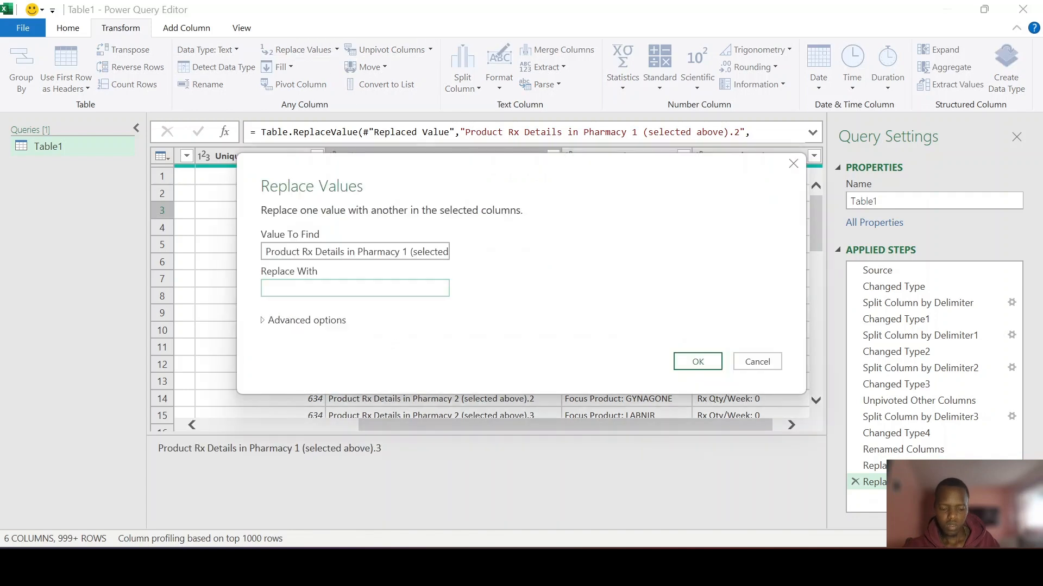
{"action": "type", "text": "Pharmacy 1"}
{"action": "left_click", "coordinate": [698, 362]}
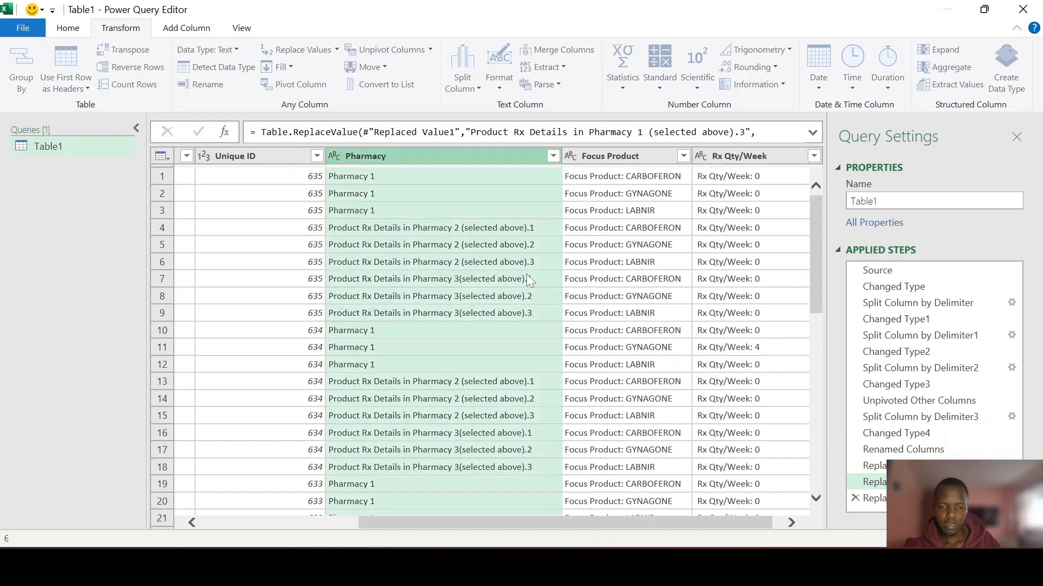
Replace "Product Rx Details in Pharmacy 2 (selected above).1" with "Pharmacy 2" in the Pharmacy column.
{"action": "left_click", "coordinate": [482, 229]}
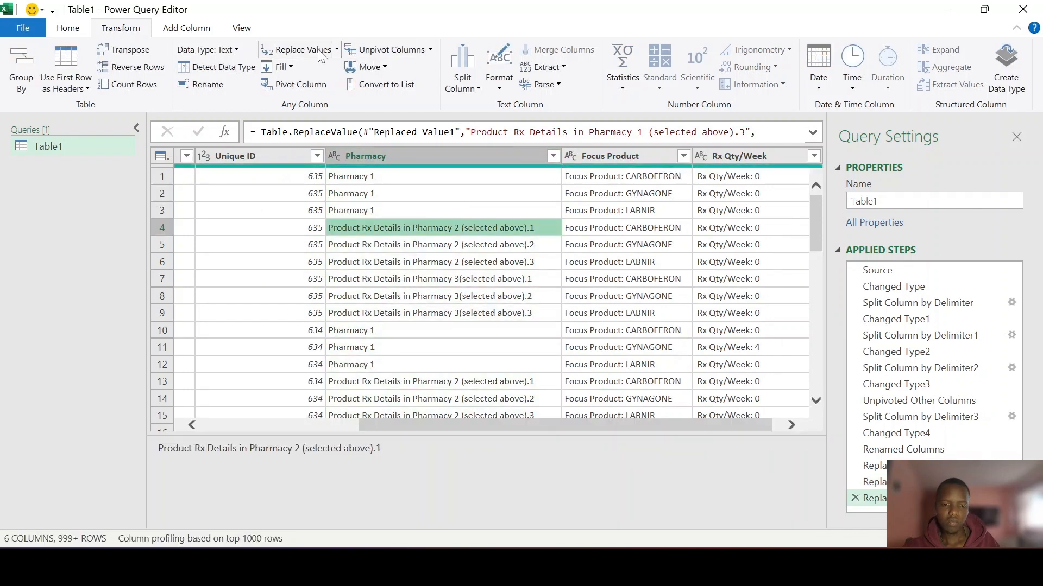
{"action": "left_click", "coordinate": [298, 50]}
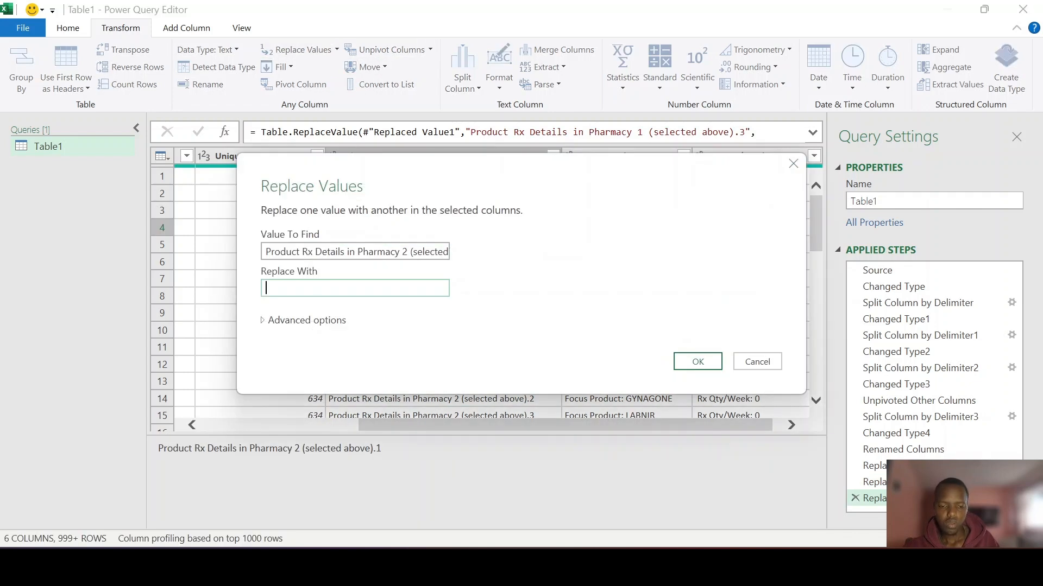
{"action": "type", "text": "Pharmacy 2"}
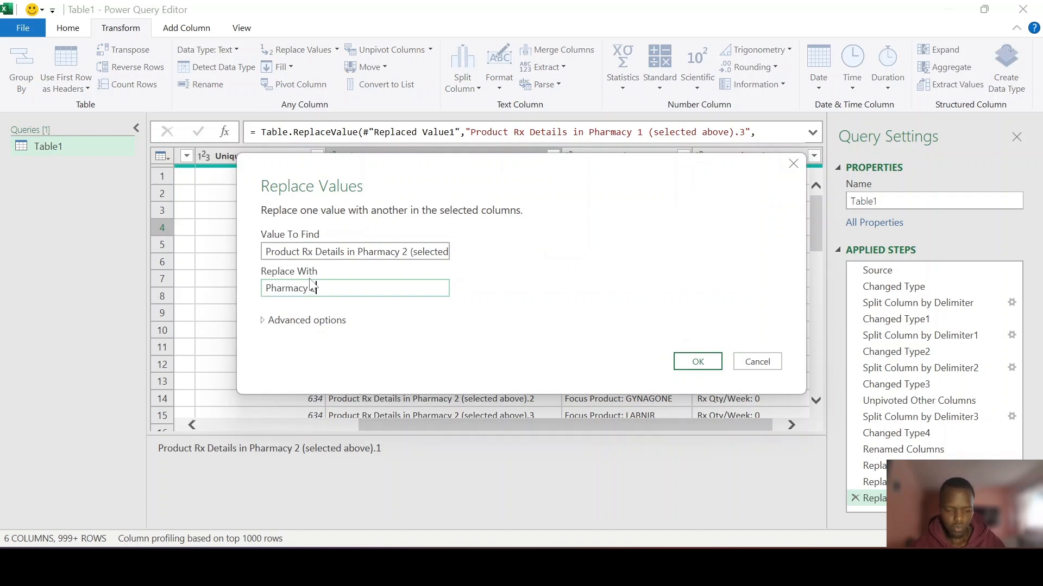
{"action": "double_click", "coordinate": [311, 286]}
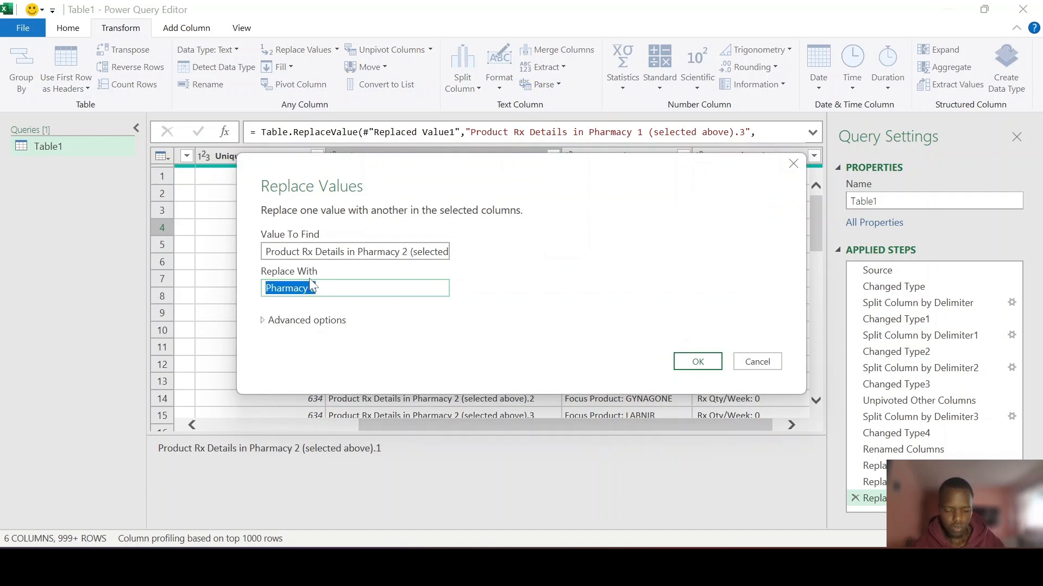
{"action": "left_click", "coordinate": [684, 361]}
Replace the Pharmacy column values "Product Rx Details in Pharmacy 2 (selected above).2" and the matching ".3" value with "Pharmacy 2".
{"action": "left_click", "coordinate": [468, 244]}
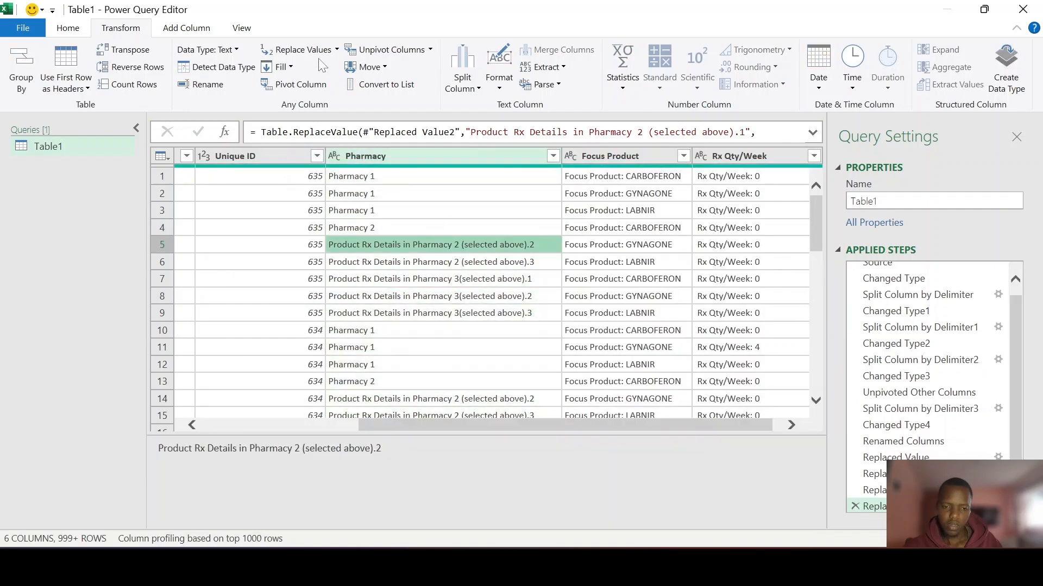
{"action": "left_click", "coordinate": [296, 50]}
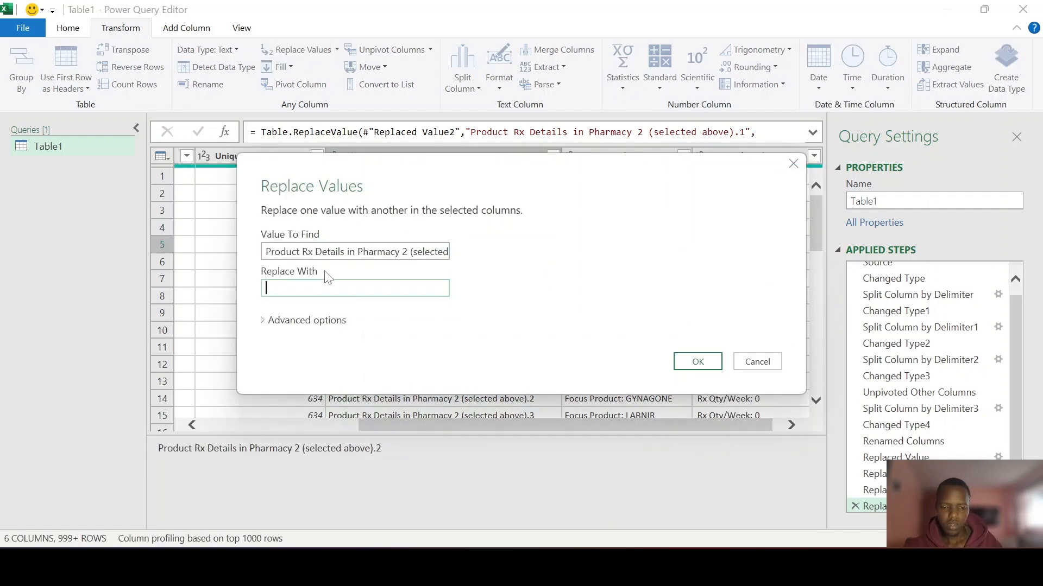
{"action": "type", "text": "Pharmacy 2"}
{"action": "left_click", "coordinate": [698, 361]}
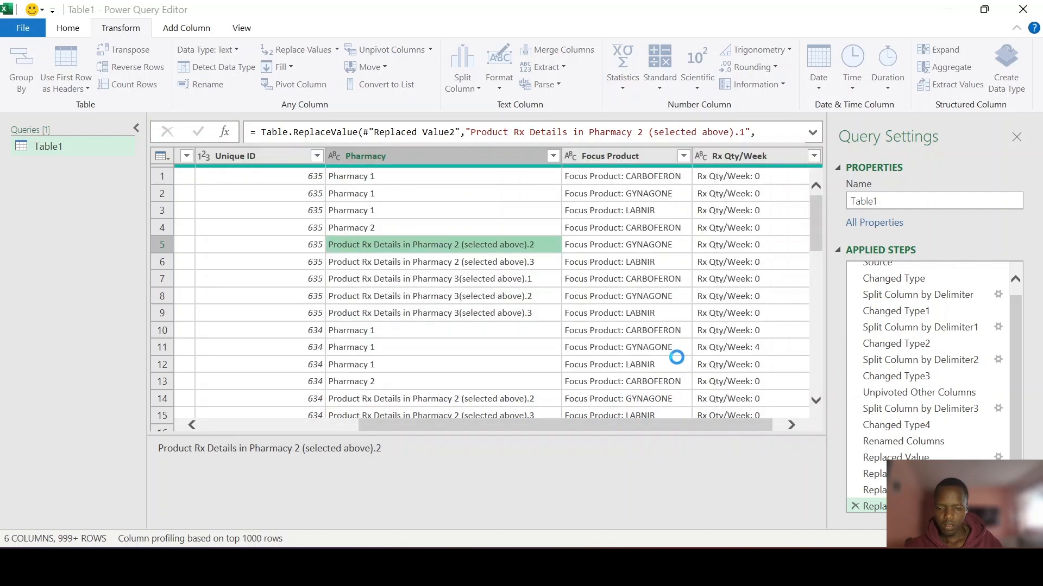
{"action": "left_click", "coordinate": [466, 266]}
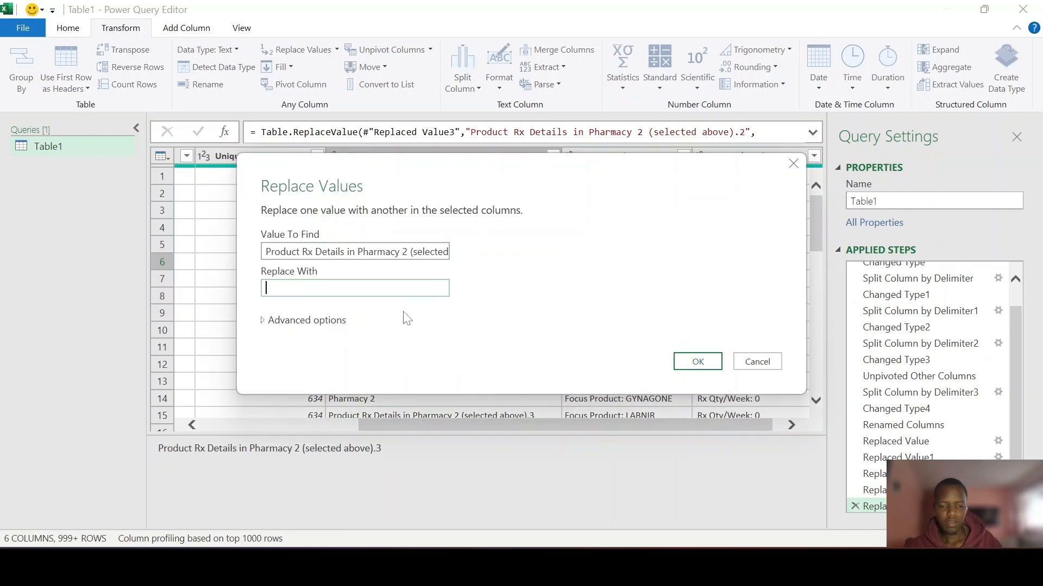
{"action": "type", "text": "Pharmacy 2"}
{"action": "left_click", "coordinate": [714, 368]}
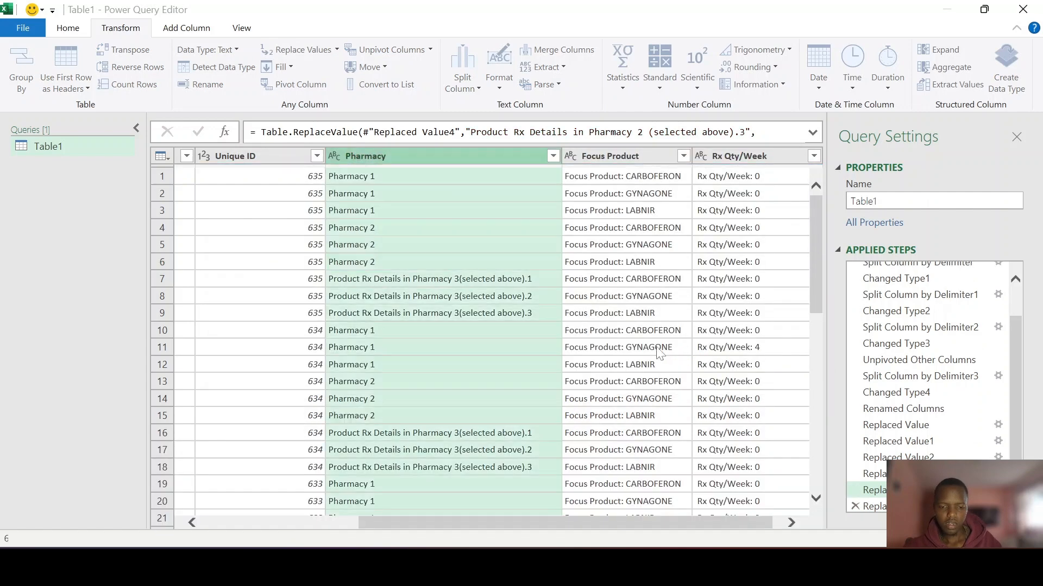
Replace "Product Rx Details in Pharmacy 3(selected above).1" with "Pharmacy 3" in the Pharmacy column, copying the replacement text for reuse.
{"action": "left_click", "coordinate": [451, 281]}
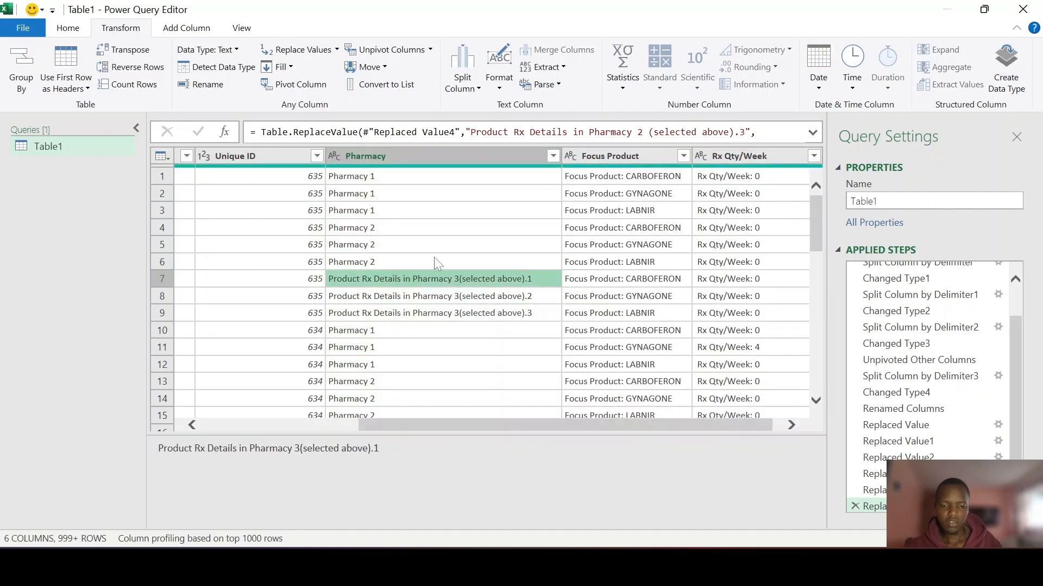
{"action": "left_click", "coordinate": [303, 50]}
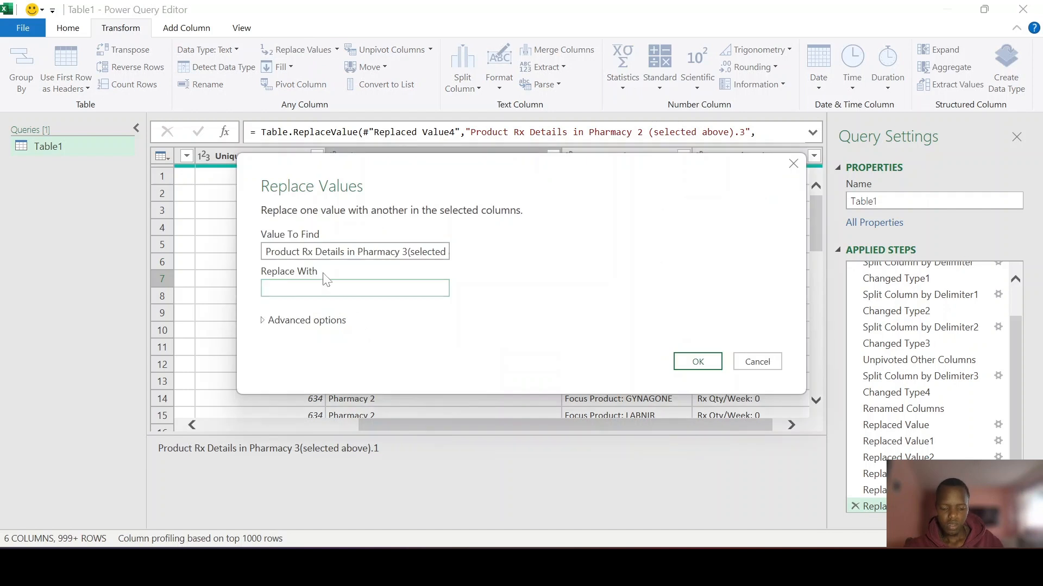
{"action": "type", "text": "Pharmacy 2"}
{"action": "type", "text": "3"}
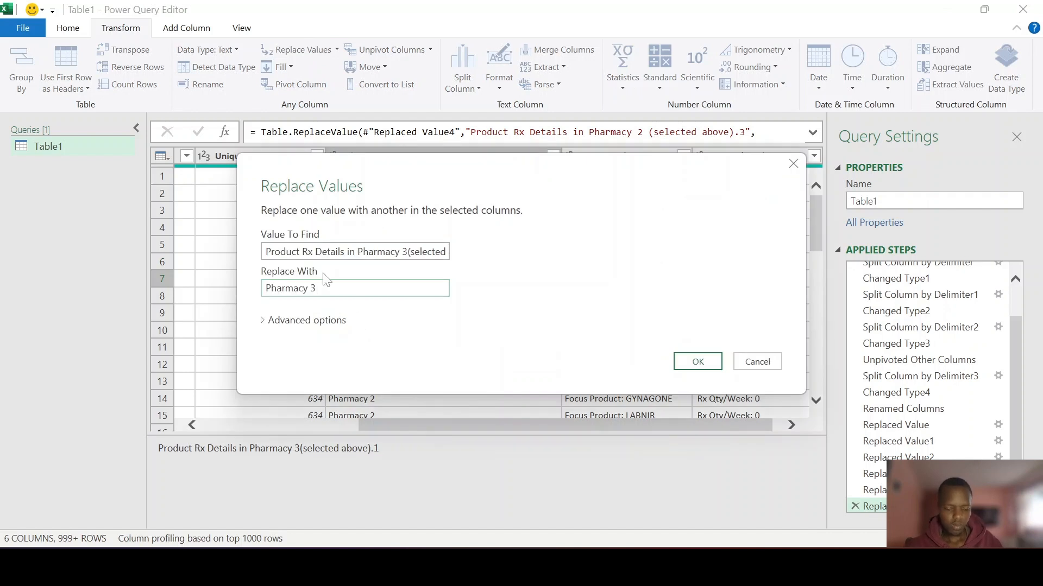
{"action": "key", "text": "ctrl+a"}
{"action": "key", "text": "ctrl+c"}
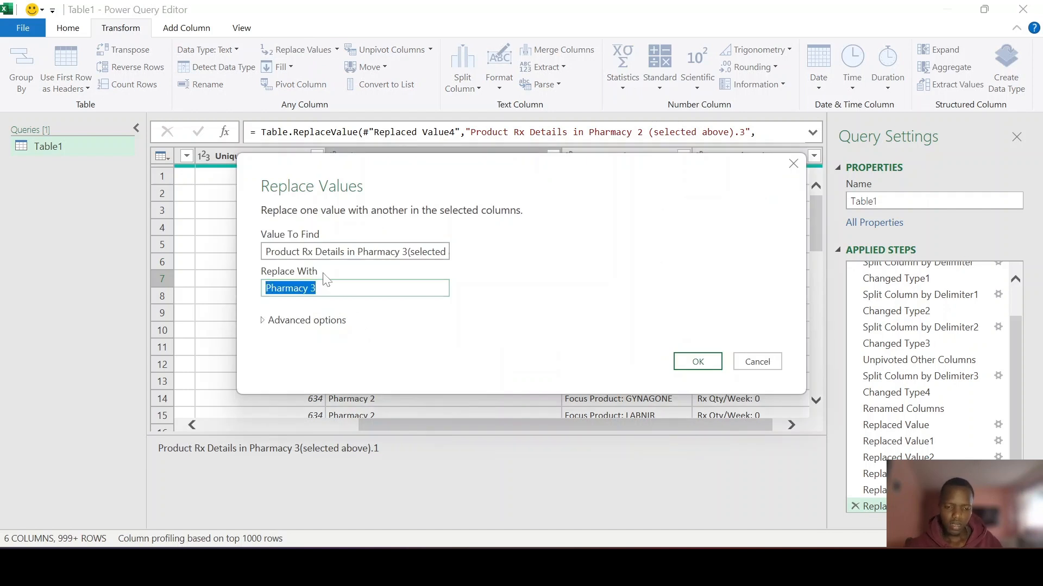
{"action": "left_click", "coordinate": [714, 364]}
Replace the Pharmacy column values "Product Rx Details in Pharmacy 3(selected above).2" and the matching ".3" value with "Pharmacy 3".
{"action": "left_click", "coordinate": [480, 296]}
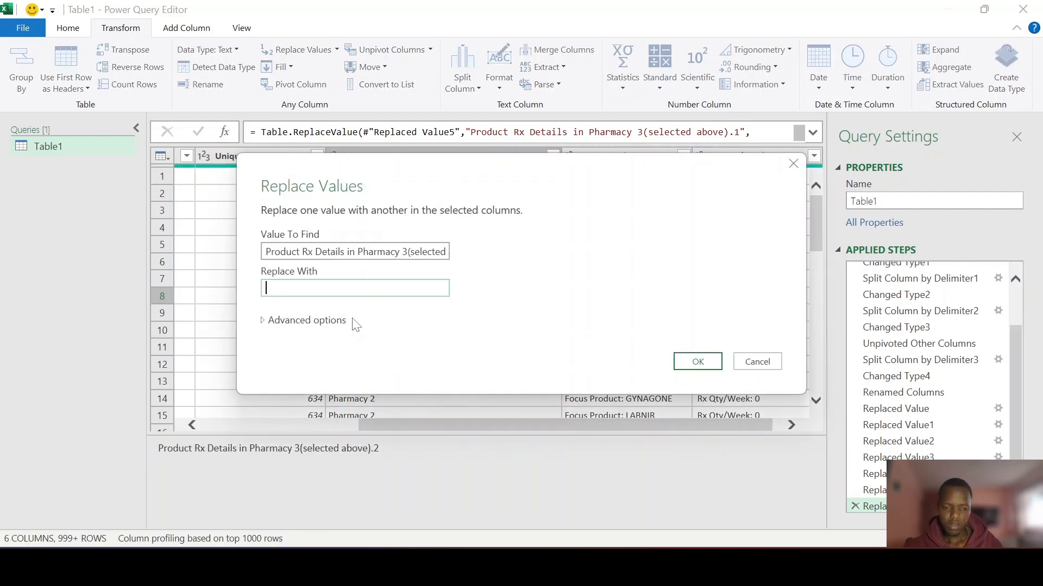
{"action": "key", "text": "ctrl+v"}
{"action": "left_click", "coordinate": [701, 363]}
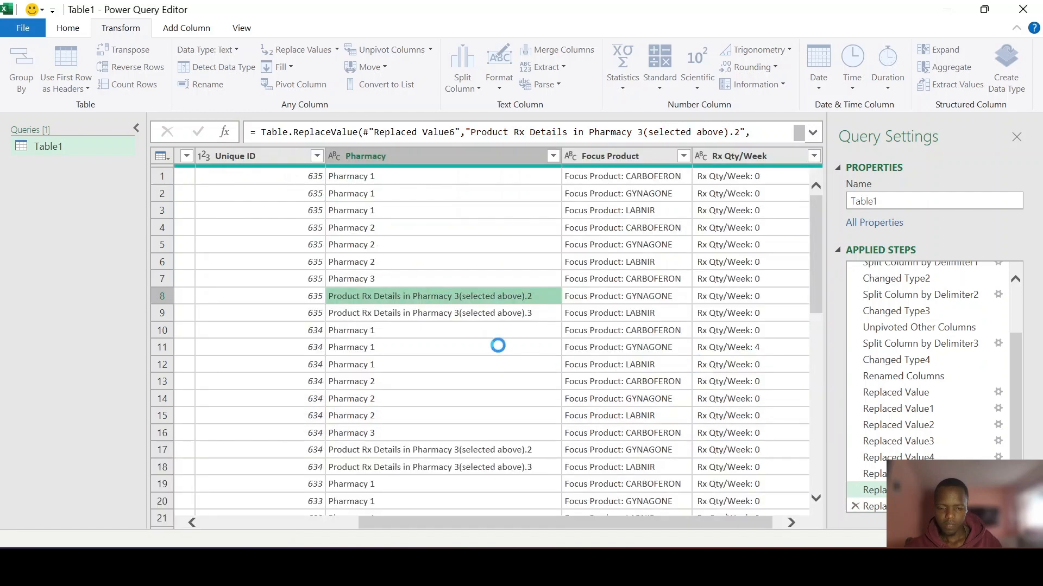
{"action": "left_click", "coordinate": [416, 312]}
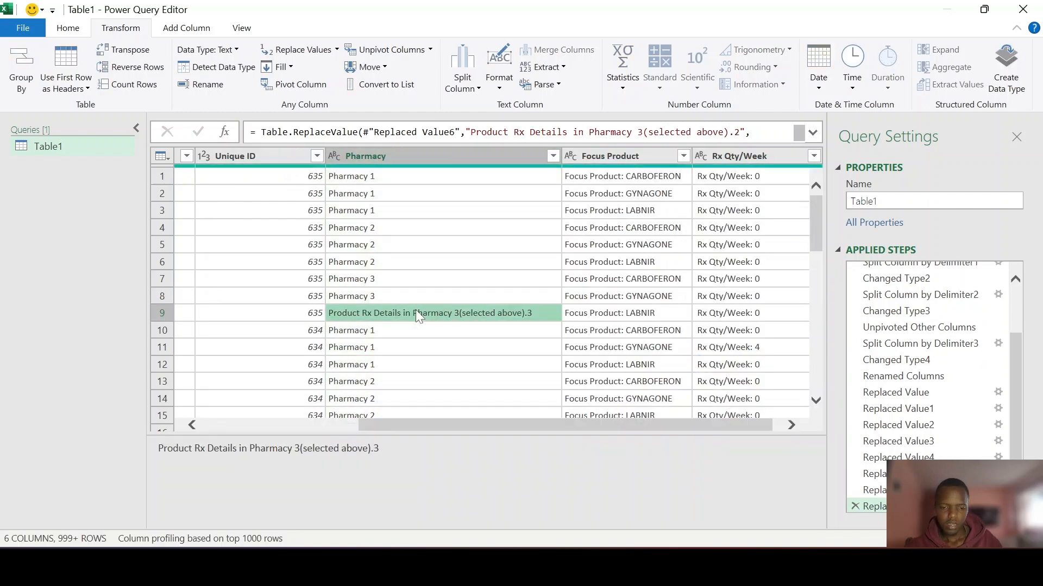
{"action": "left_click", "coordinate": [284, 50]}
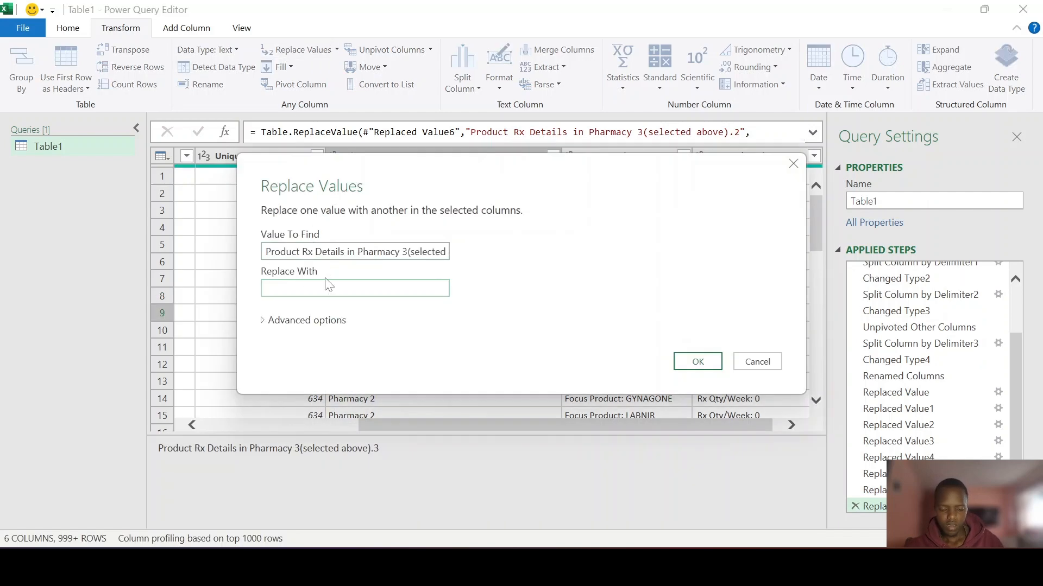
{"action": "type", "text": "Pharmacy 3"}
{"action": "left_click", "coordinate": [698, 362]}
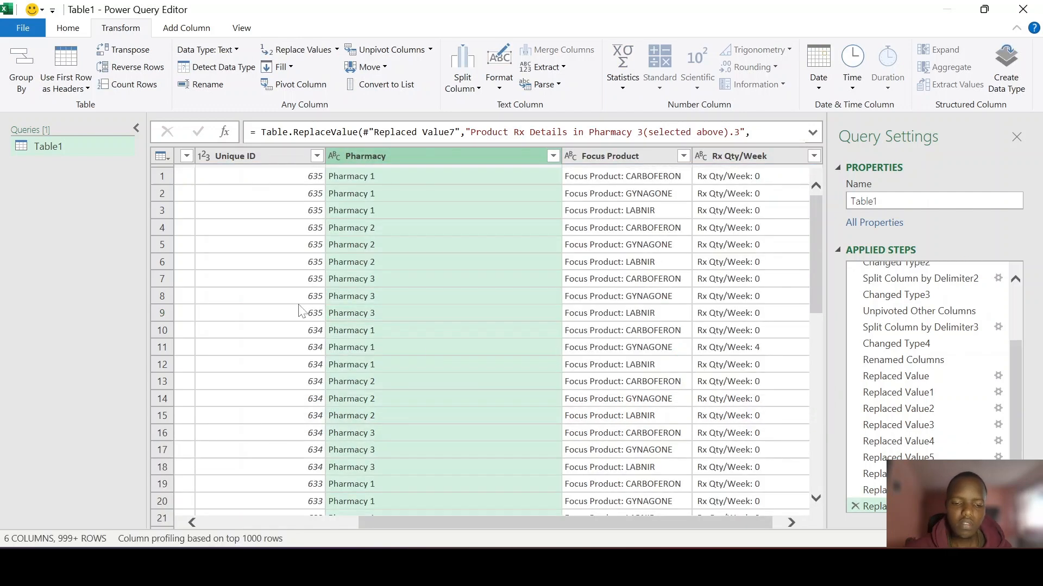
Load the complete list of values in the Pharmacy column's filter and apply it with all values selected.
{"action": "left_click", "coordinate": [552, 156]}
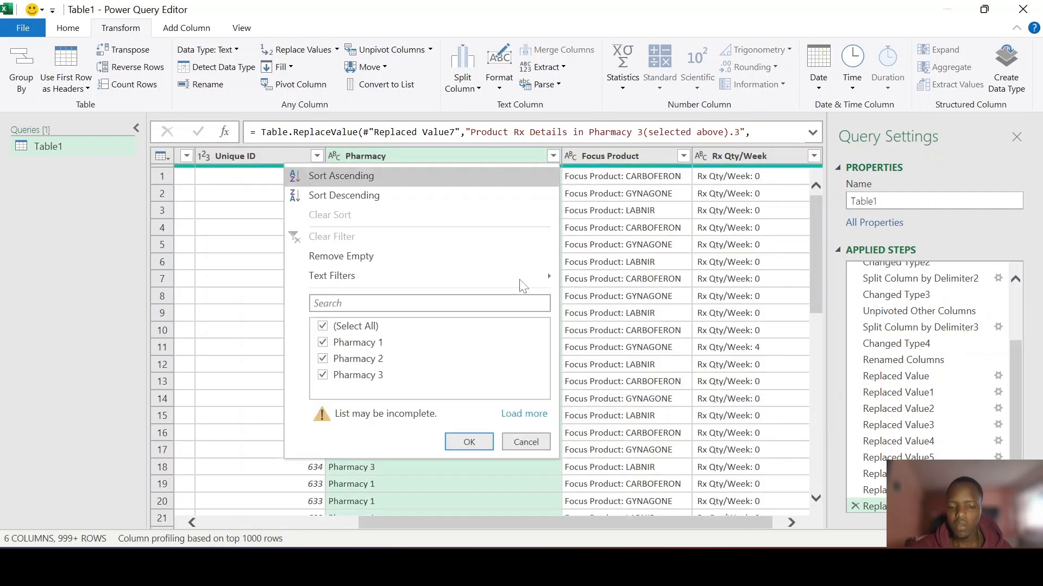
{"action": "left_click", "coordinate": [524, 414]}
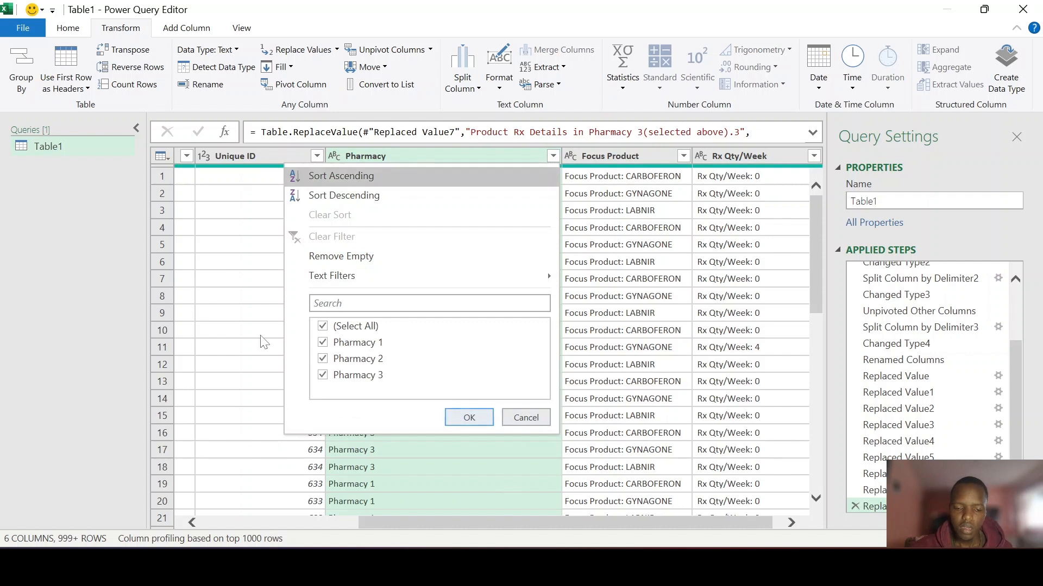
{"action": "left_click", "coordinate": [468, 418]}
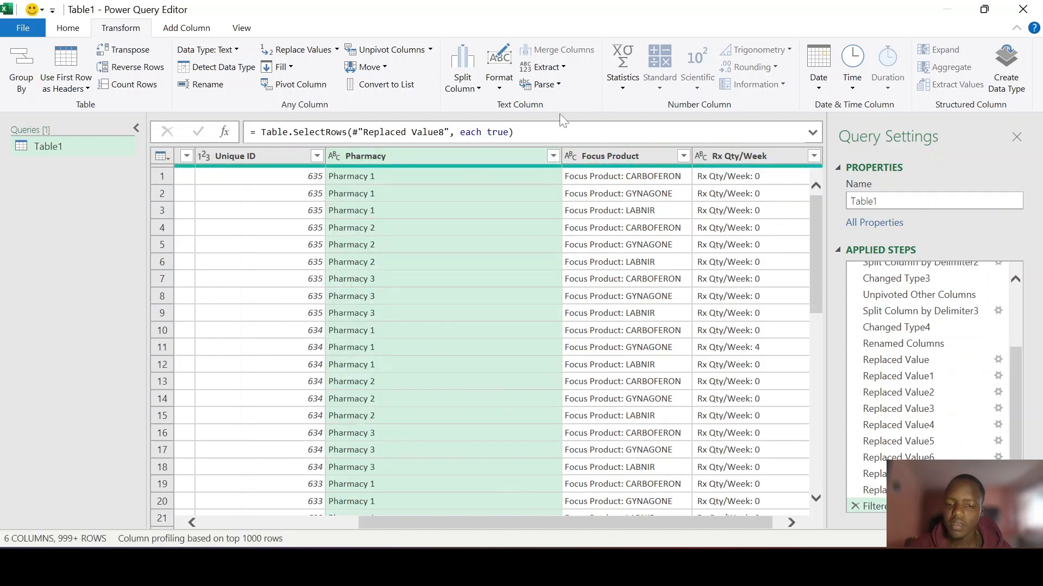
Extract the text after the delimiter ": " in the Focus Product column.
{"action": "left_click", "coordinate": [586, 155]}
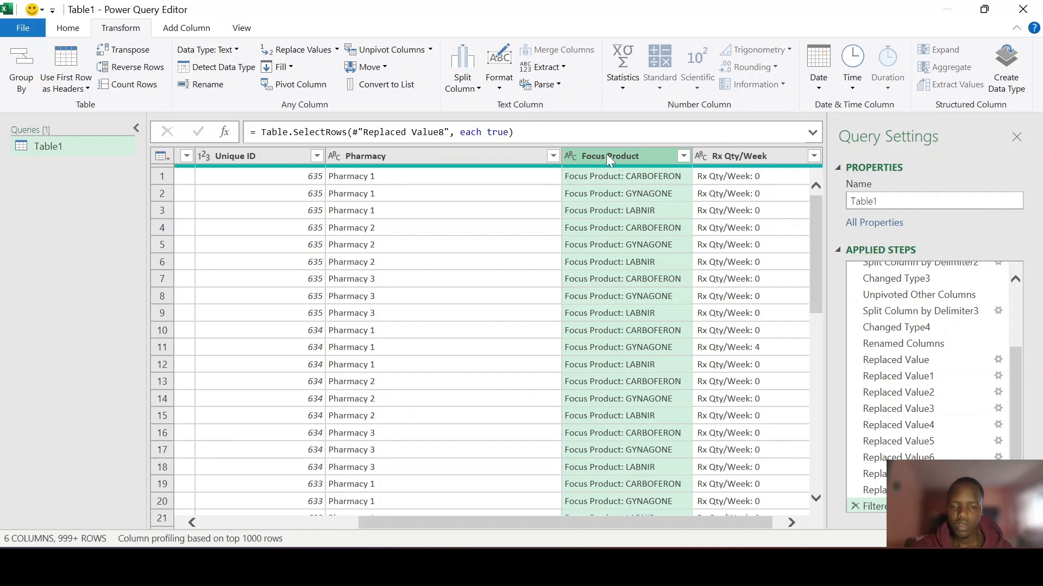
{"action": "left_click", "coordinate": [562, 68]}
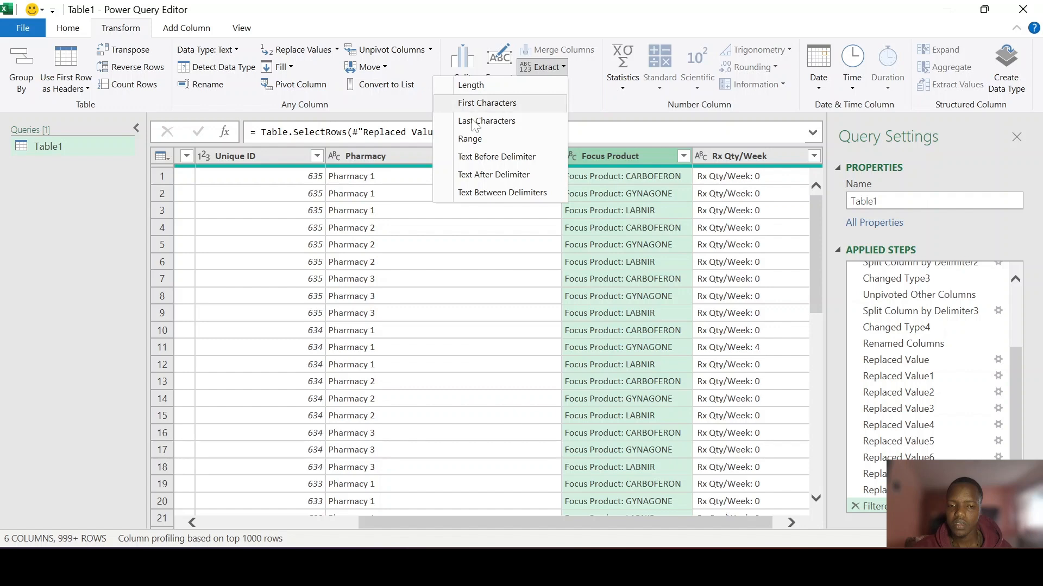
{"action": "left_click", "coordinate": [489, 174]}
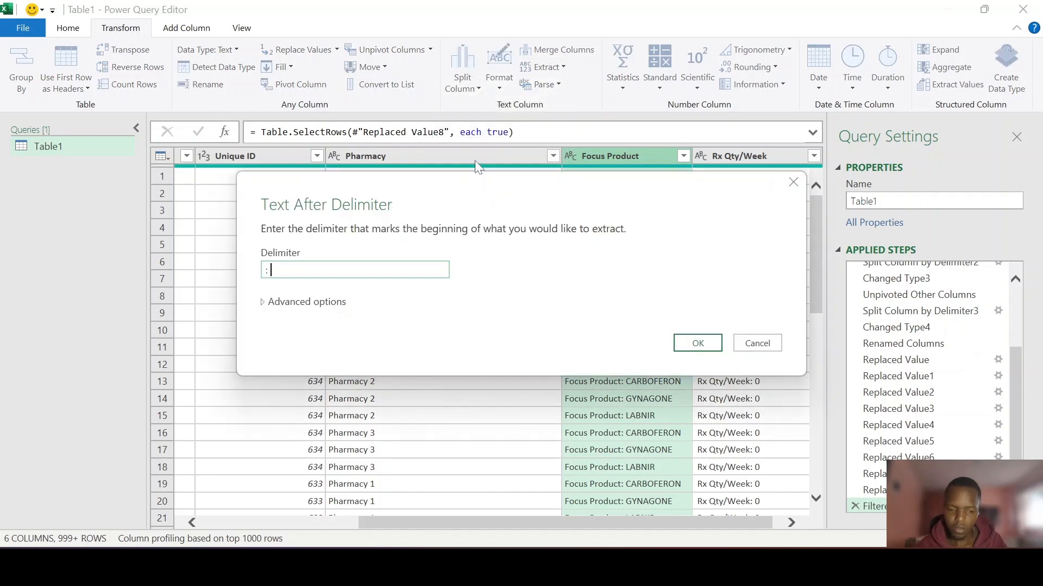
{"action": "left_click", "coordinate": [715, 342]}
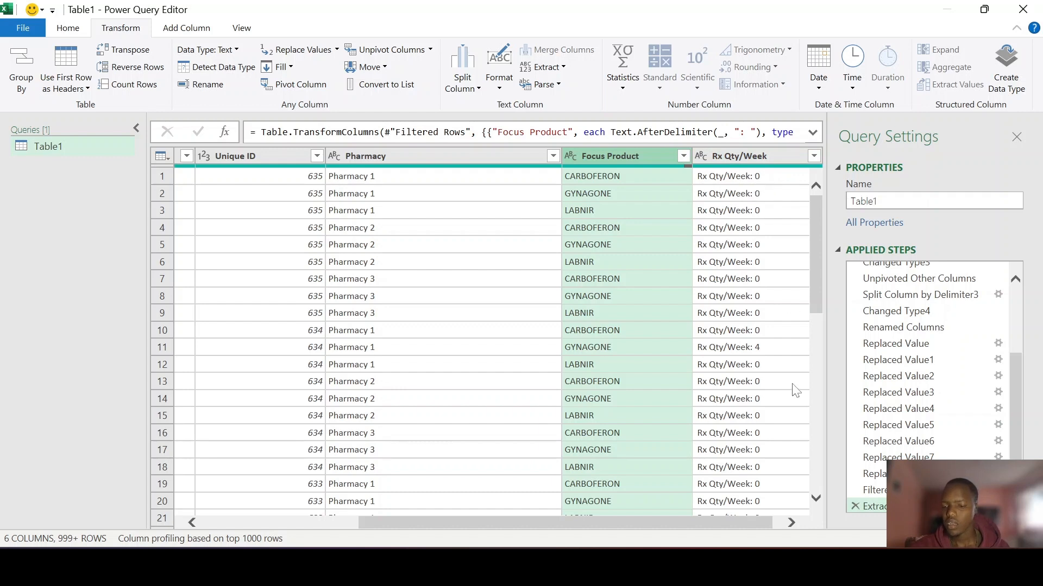
Extract the text after the delimiter ": " in the Rx Qty/Week column.
{"action": "left_click", "coordinate": [748, 157]}
{"action": "left_click", "coordinate": [560, 67]}
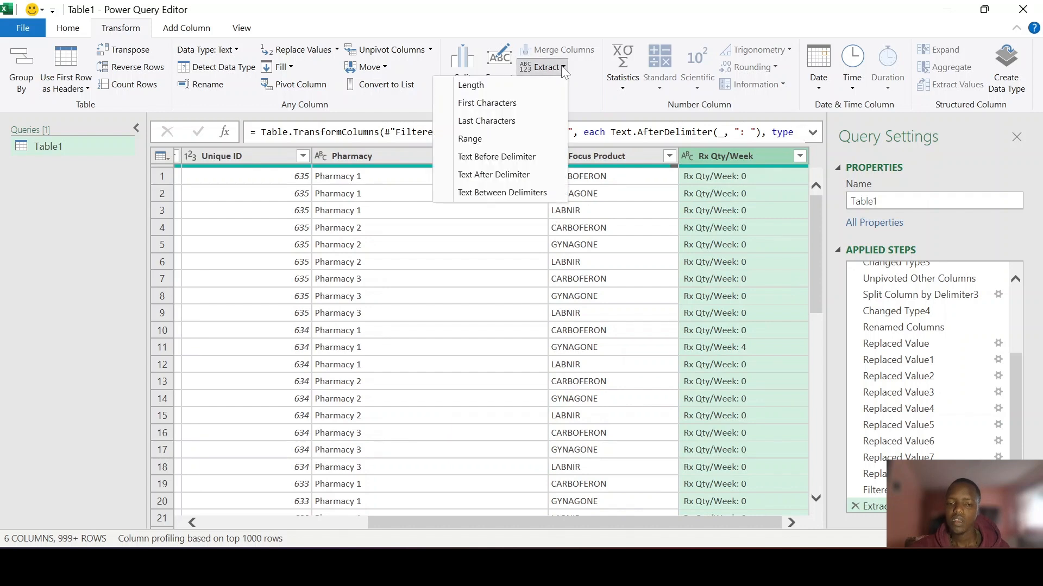
{"action": "left_click", "coordinate": [520, 175]}
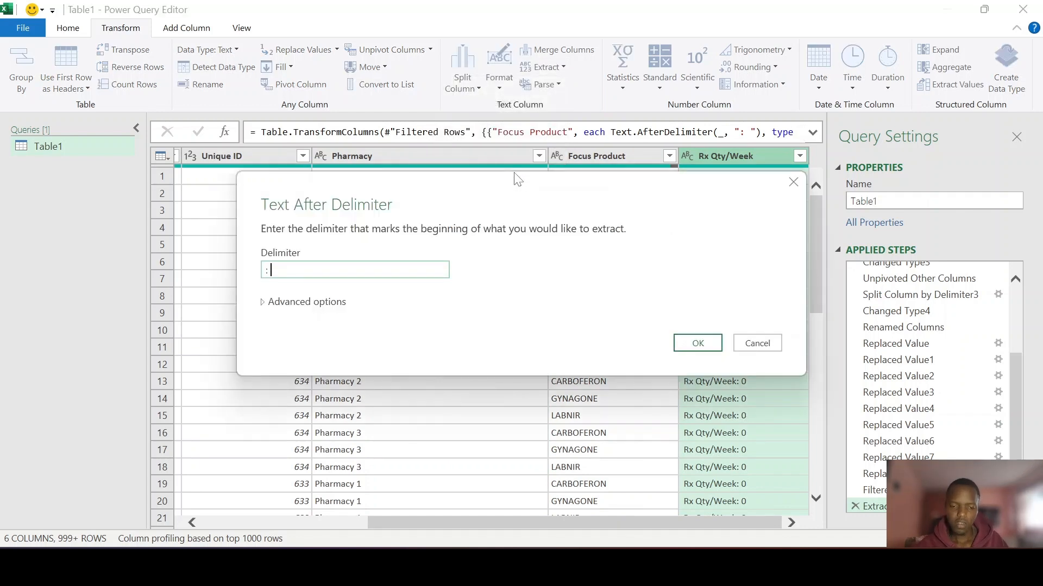
{"action": "left_click", "coordinate": [698, 343]}
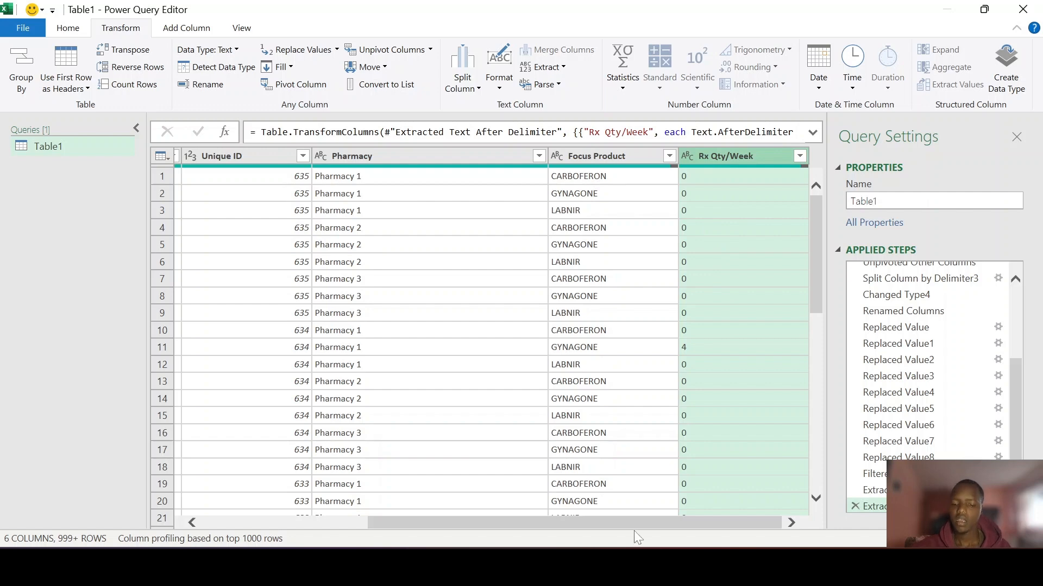
Load the complete list of values in the SALES DIVISION column's filter and apply it with all values selected.
{"action": "left_click_drag", "start_coordinate": [634, 529], "coordinate": [615, 517]}
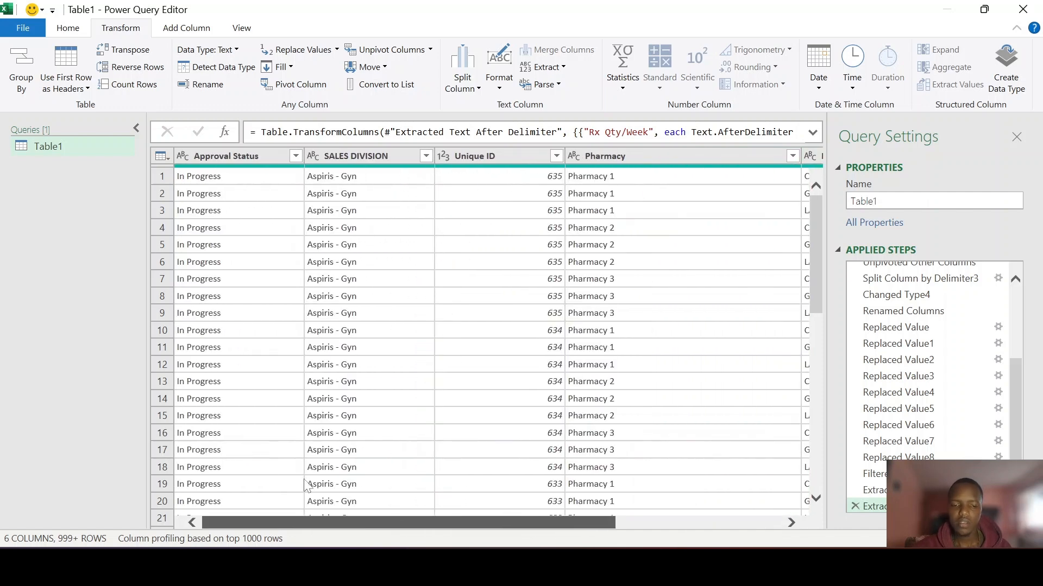
{"action": "left_click", "coordinate": [405, 155]}
{"action": "left_click", "coordinate": [426, 156]}
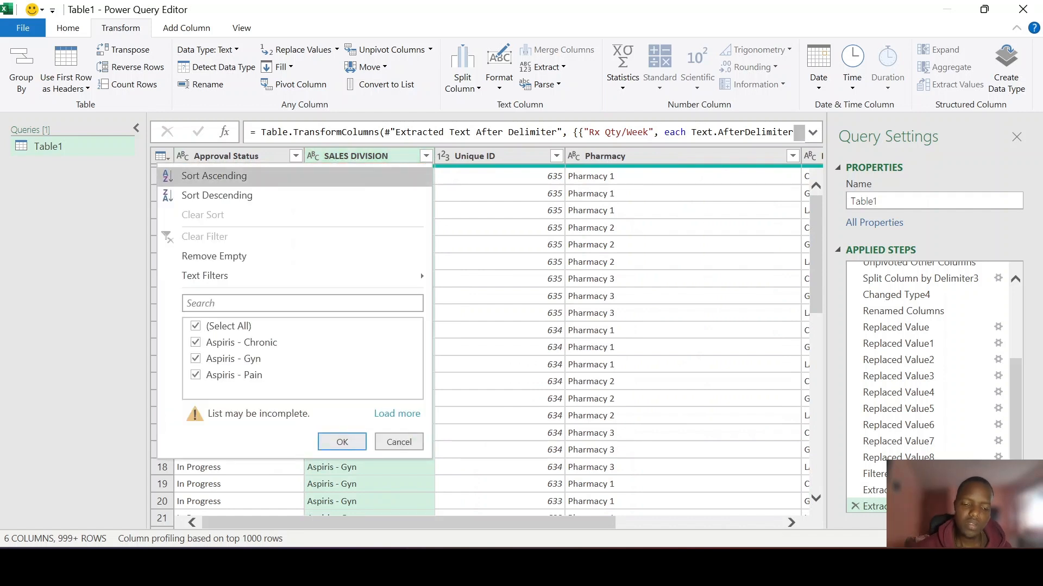
{"action": "left_click", "coordinate": [380, 414]}
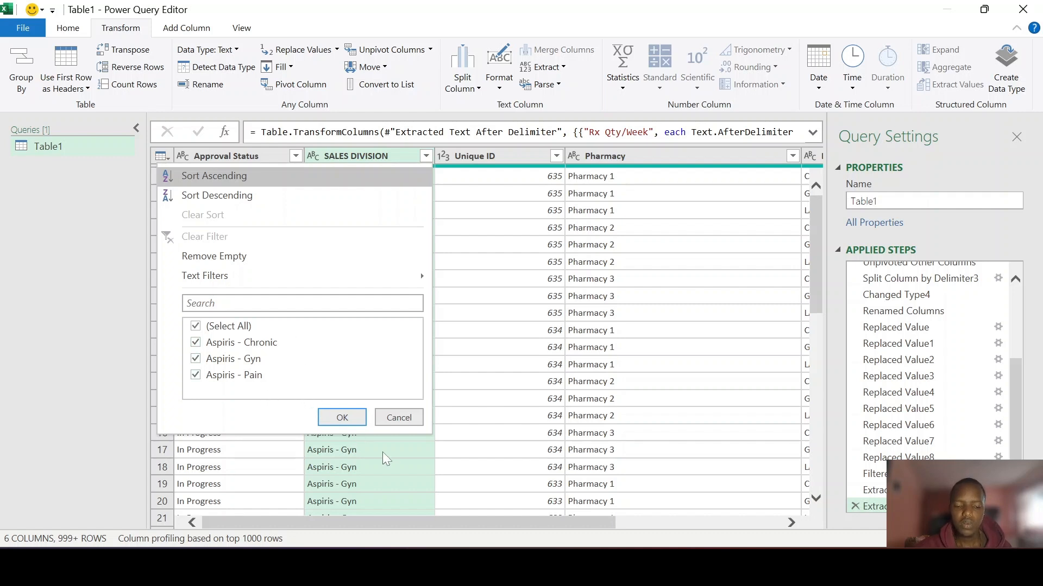
{"action": "left_click", "coordinate": [344, 416]}
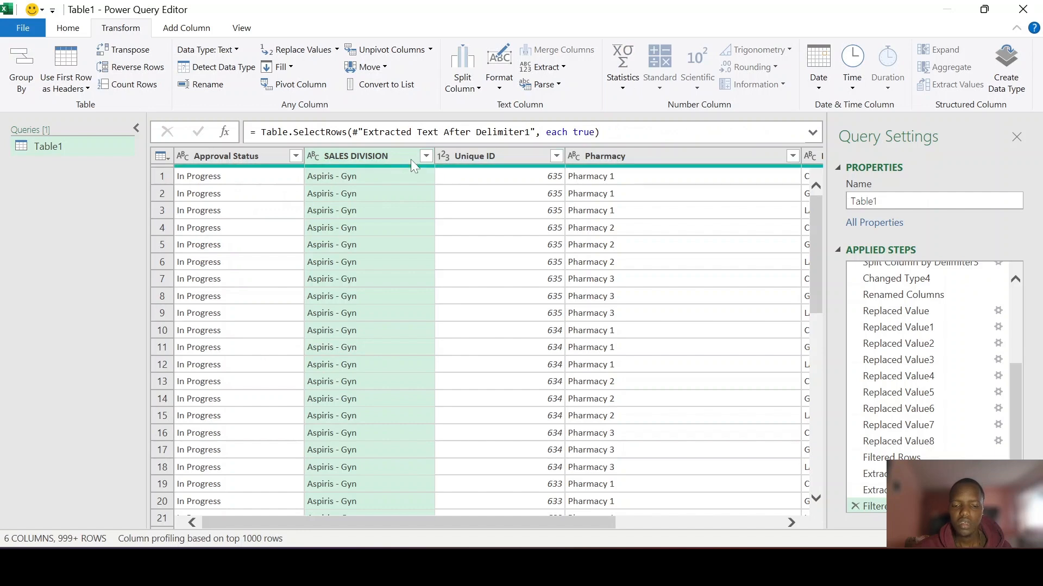
Extract the text after the delimiter "- " in the SALES DIVISION column.
{"action": "left_click", "coordinate": [562, 67]}
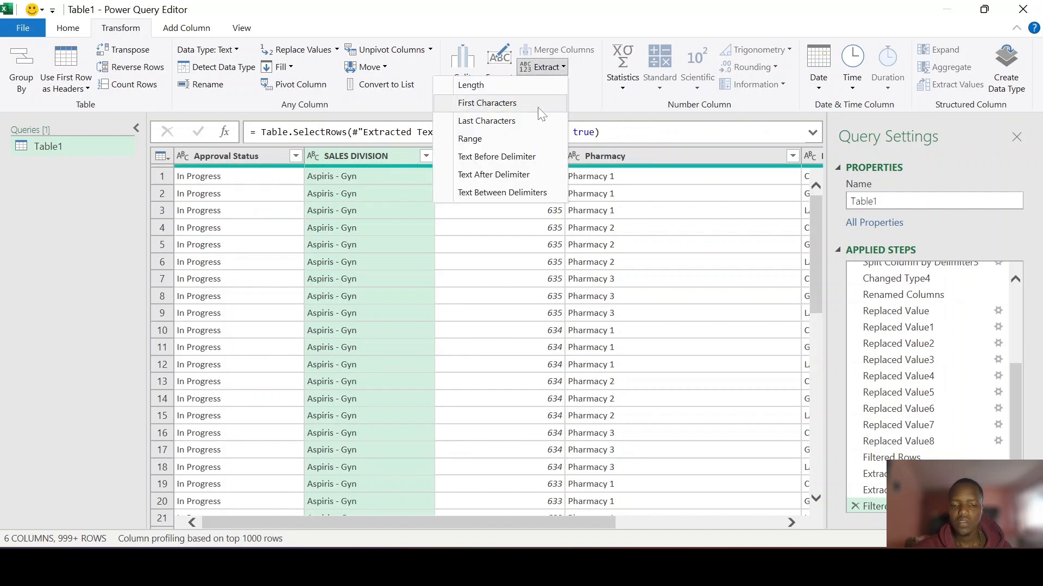
{"action": "left_click", "coordinate": [500, 174]}
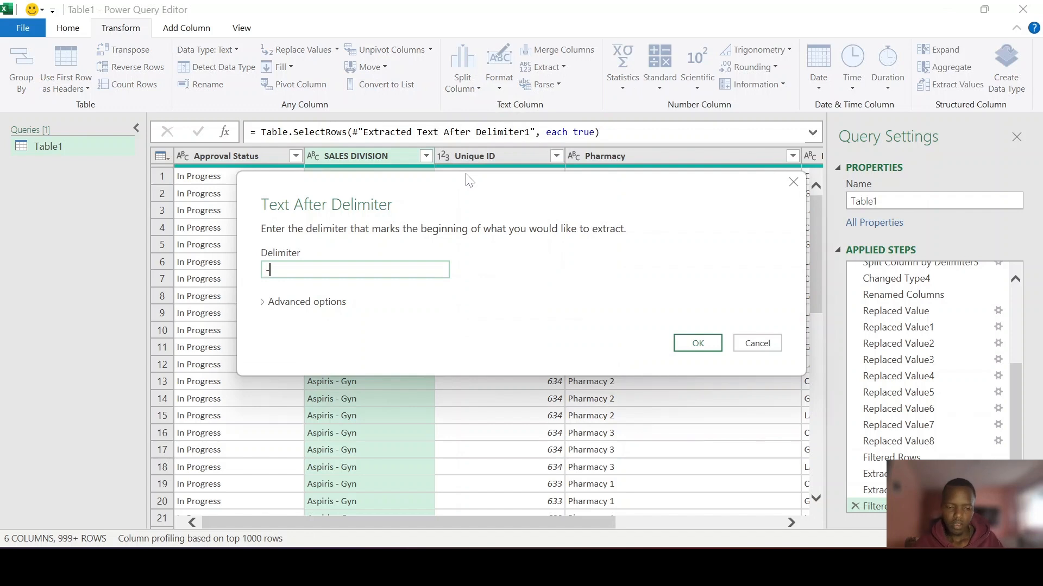
{"action": "type", "text": "-"}
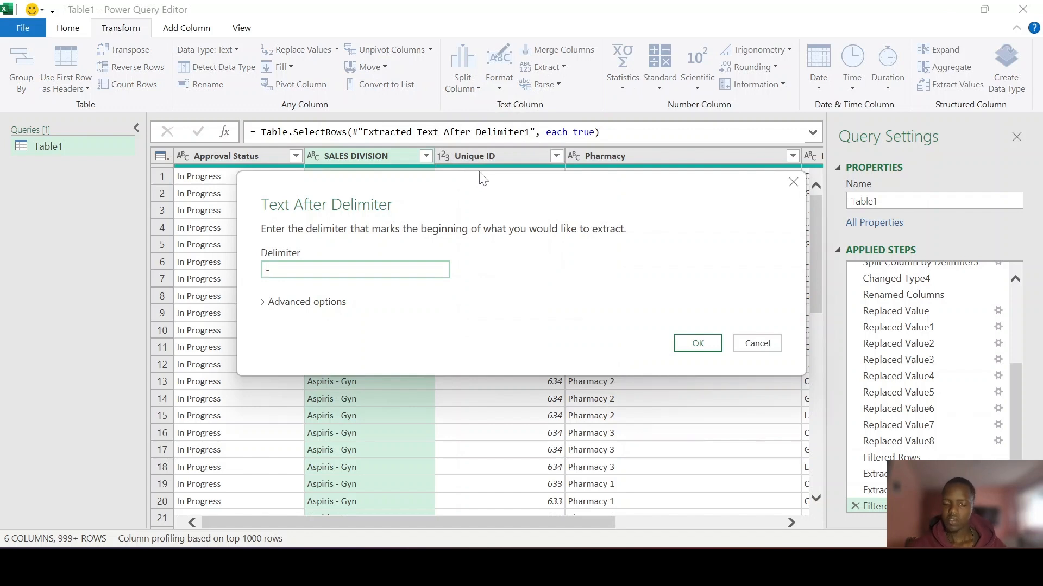
{"action": "left_click", "coordinate": [688, 344]}
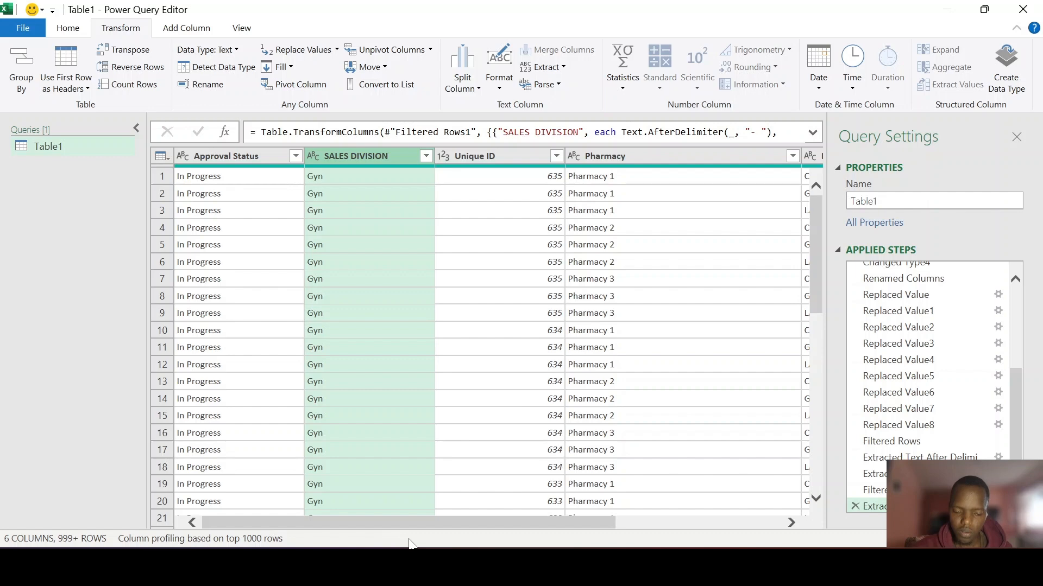
Set the data type of the Rx Qty/Week column to Whole Number.
{"action": "left_click_drag", "start_coordinate": [489, 527], "coordinate": [655, 527]}
{"action": "left_click", "coordinate": [748, 156]}
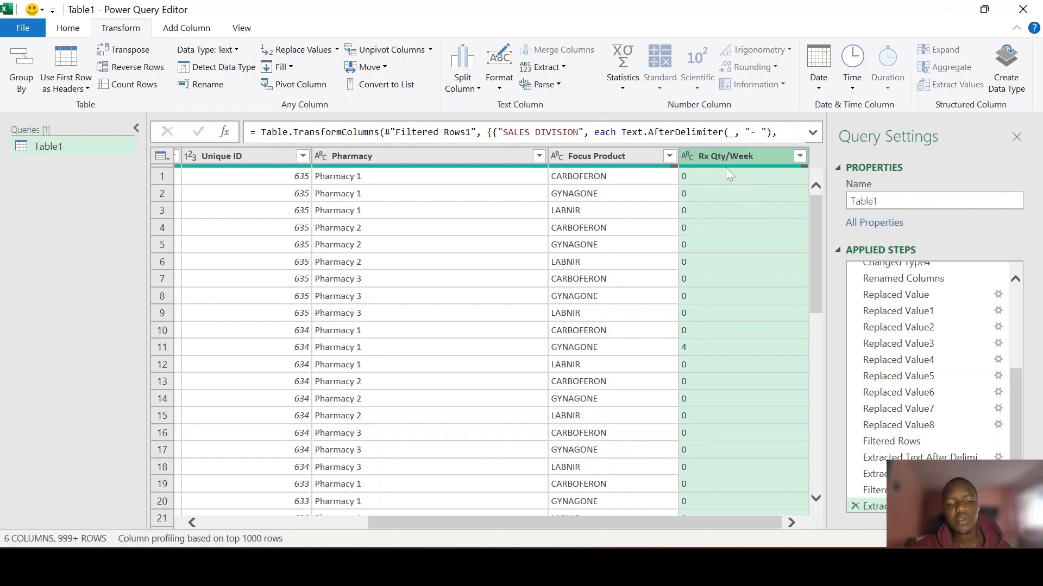
{"action": "mouse_move", "coordinate": [726, 169]}
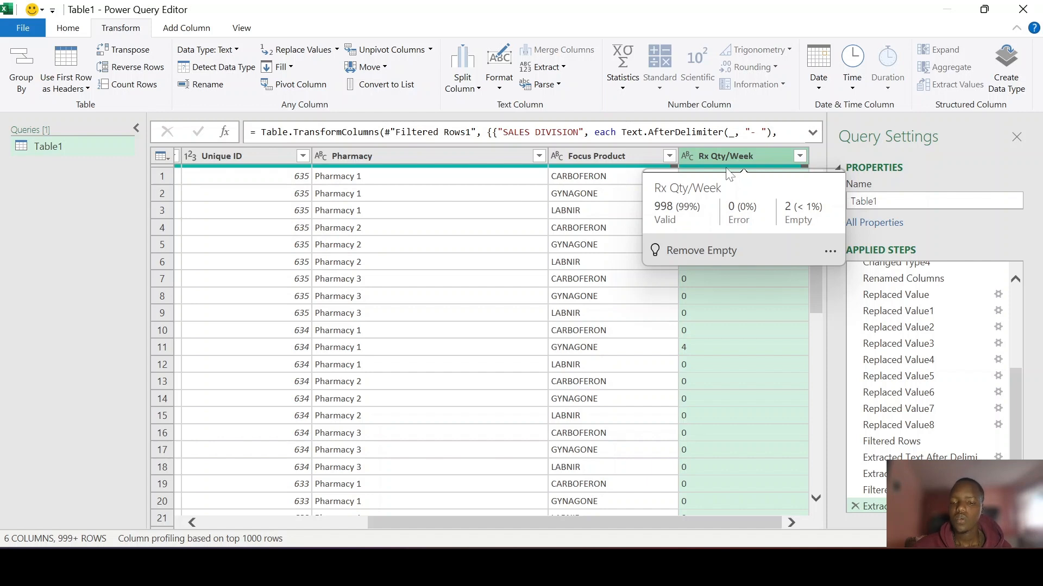
{"action": "left_click", "coordinate": [232, 50]}
{"action": "left_click", "coordinate": [201, 103]}
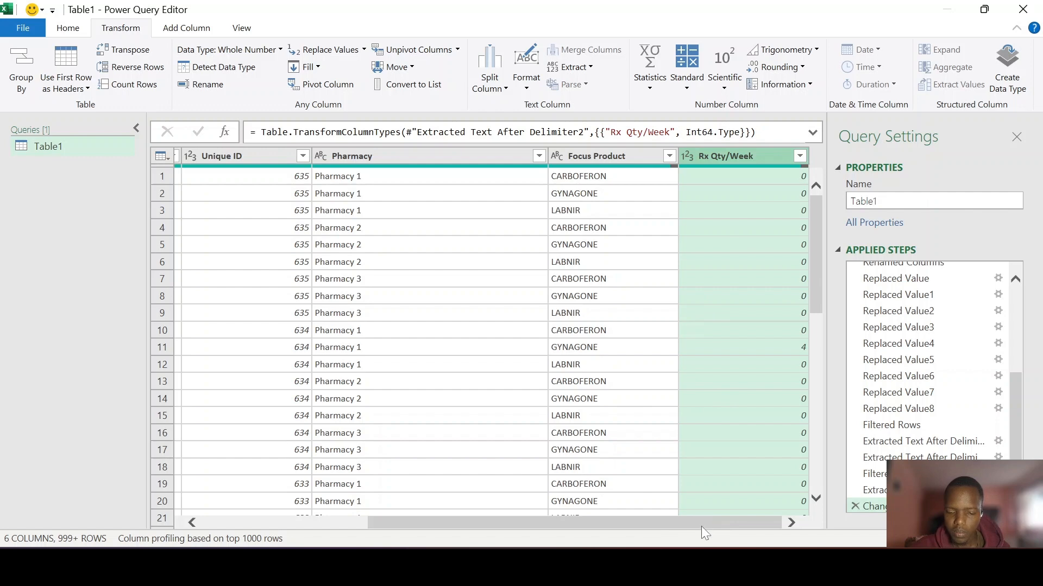
Close the query editor and load the cleaned query into the Excel workbook.
{"action": "left_click_drag", "start_coordinate": [702, 526], "coordinate": [478, 505]}
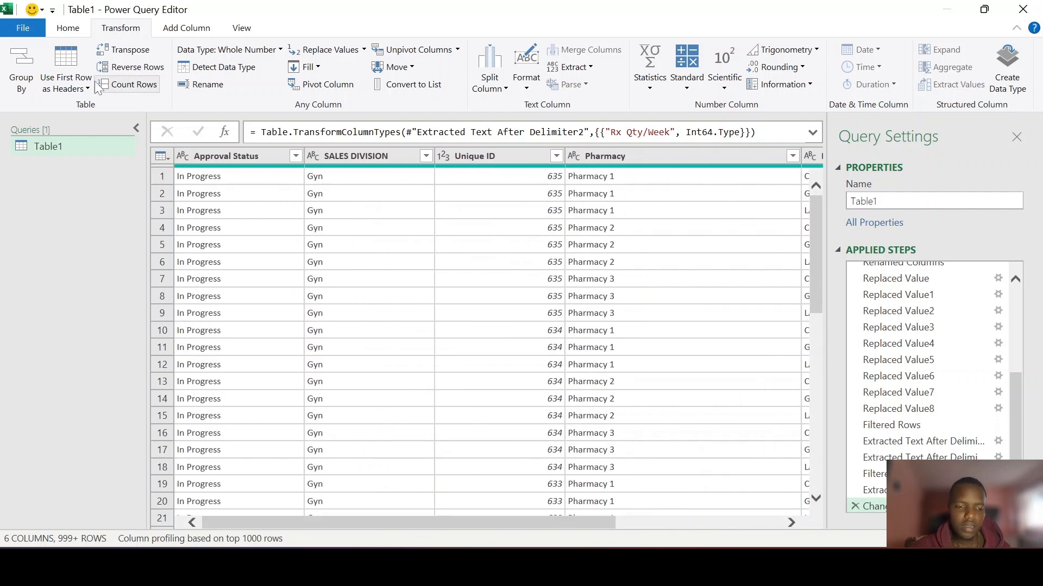
{"action": "left_click", "coordinate": [68, 28]}
{"action": "left_click", "coordinate": [13, 67]}
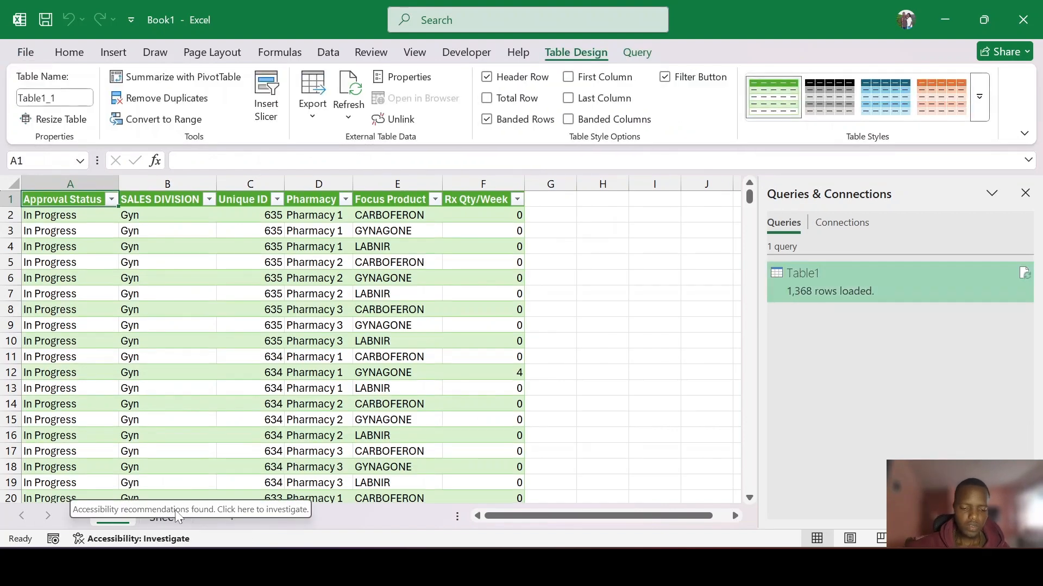
Close the Queries & Connections pane and compare the original table on Sheet1 with the cleaned table on the Table1 sheet.
{"action": "left_click_drag", "start_coordinate": [164, 519], "coordinate": [105, 521]}
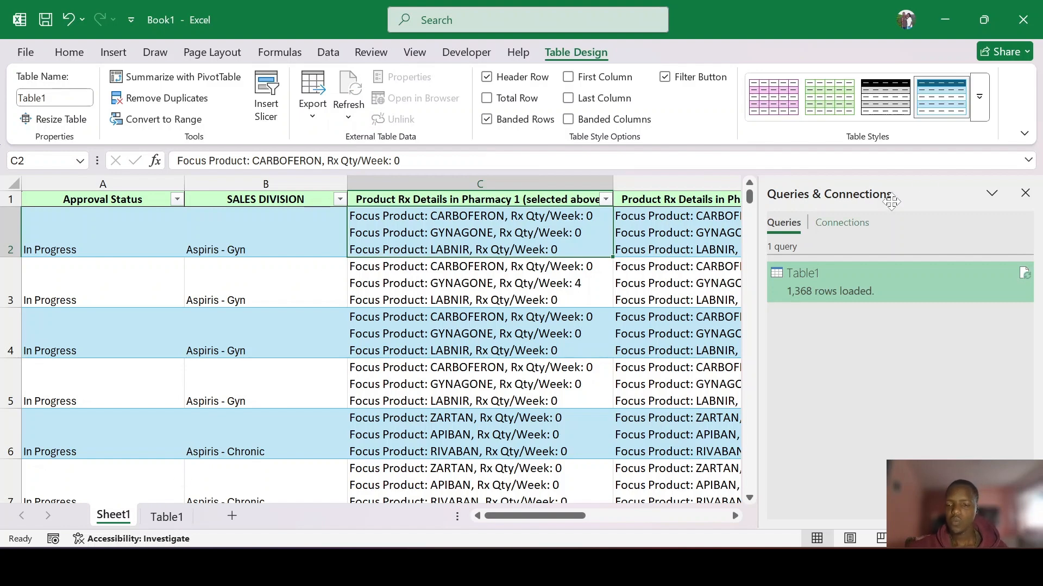
{"action": "left_click", "coordinate": [1025, 193]}
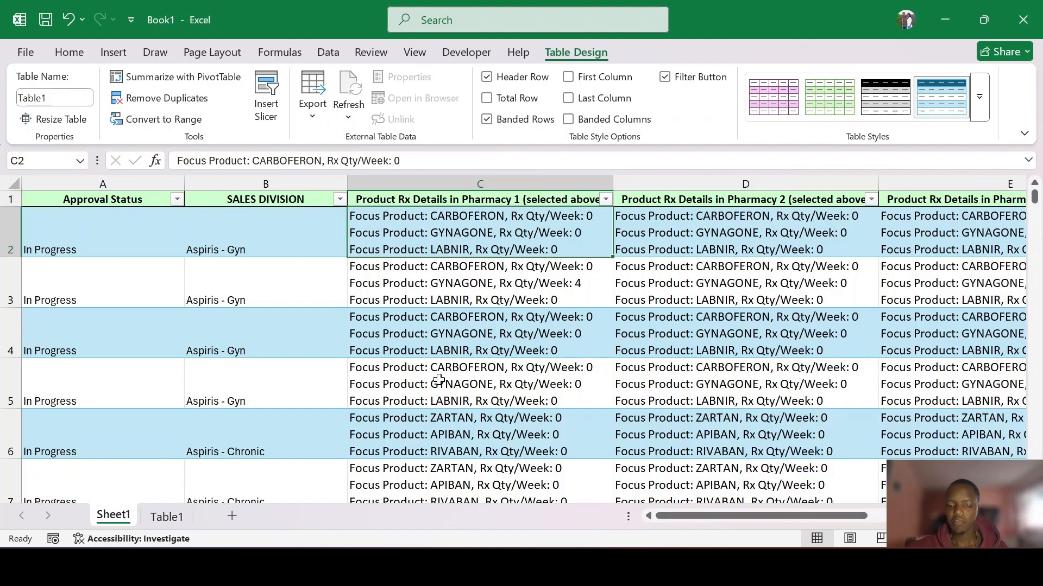
{"action": "left_click", "coordinate": [164, 517]}
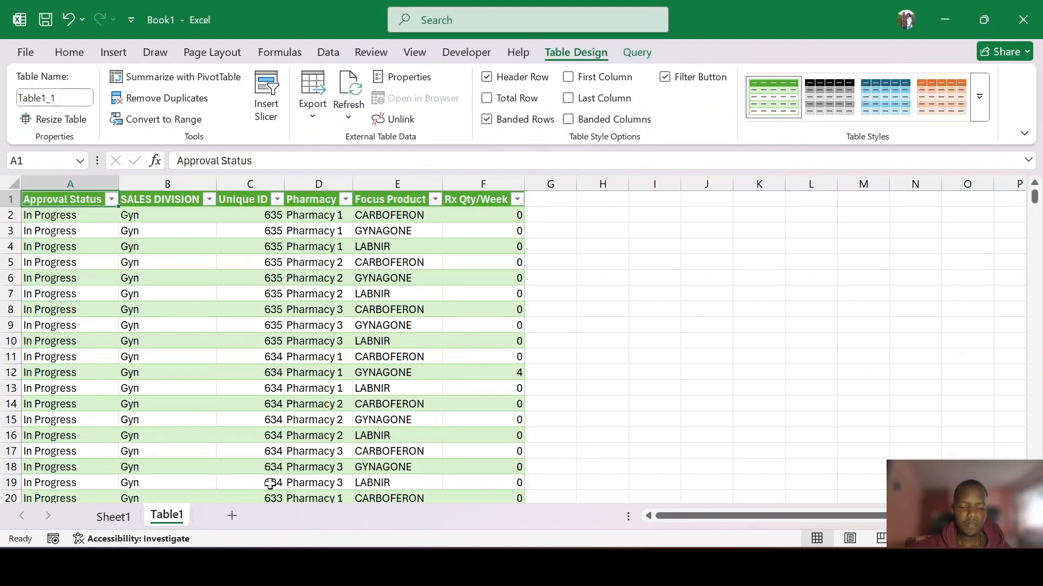
{"action": "left_click", "coordinate": [127, 519]}
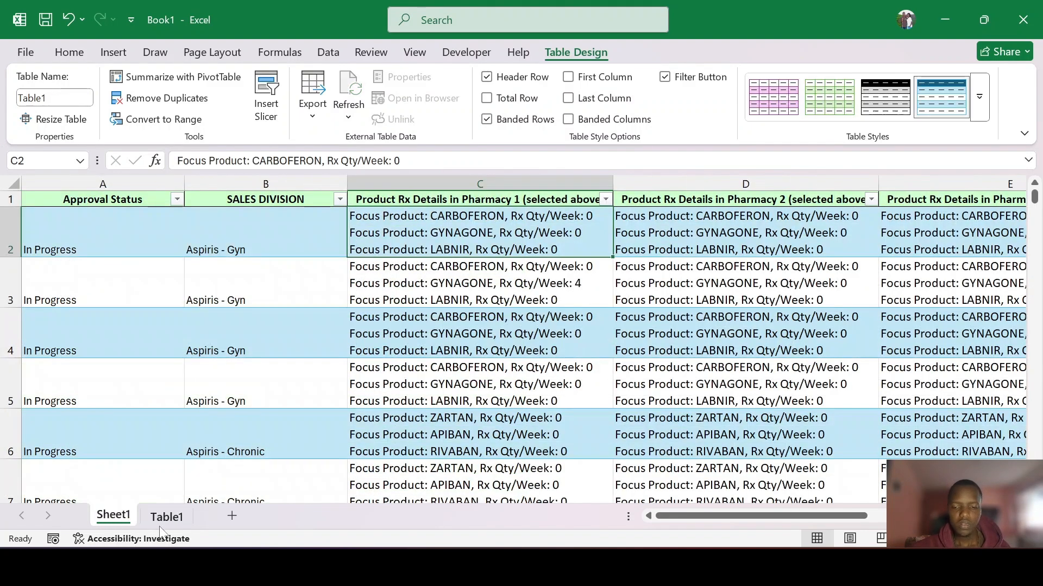
{"action": "left_click", "coordinate": [176, 520]}
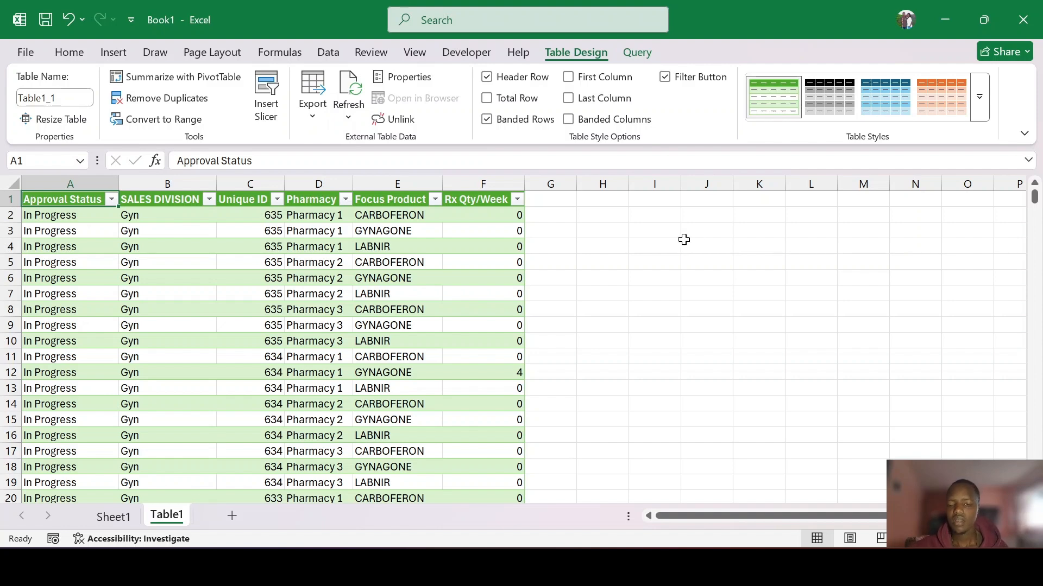
Look through the rows of the cleaned table, inspecting cell F103 in the Rx Qty/Week column, and return to the first row.
{"action": "scroll", "coordinate": [684, 239], "scroll_direction": "down", "scroll_amount": 12}
{"action": "scroll", "coordinate": [731, 282], "scroll_direction": "down", "scroll_amount": 15}
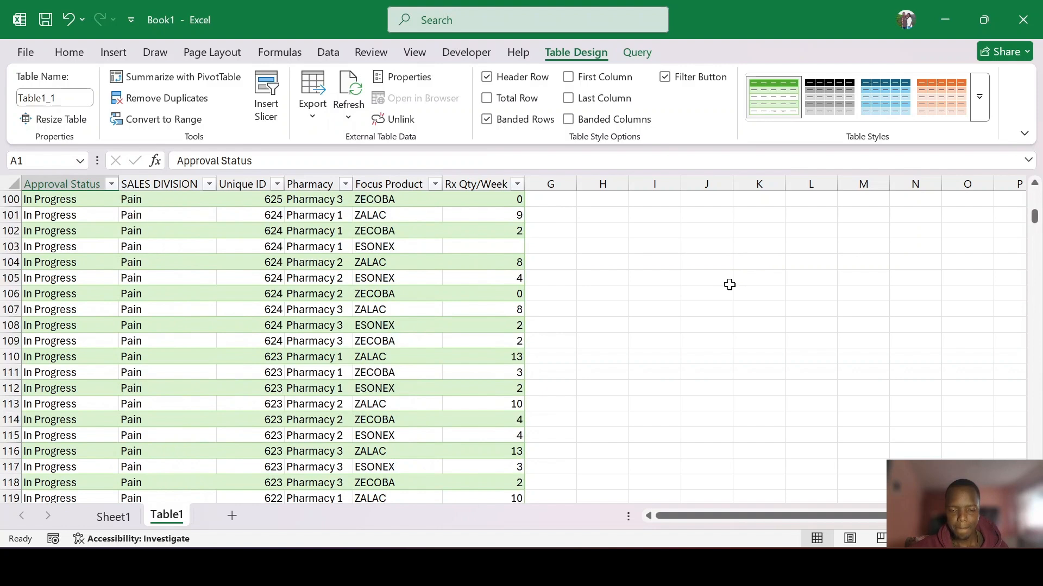
{"action": "scroll", "coordinate": [729, 285], "scroll_direction": "up", "scroll_amount": 5}
{"action": "scroll", "coordinate": [730, 285], "scroll_direction": "down", "scroll_amount": 5}
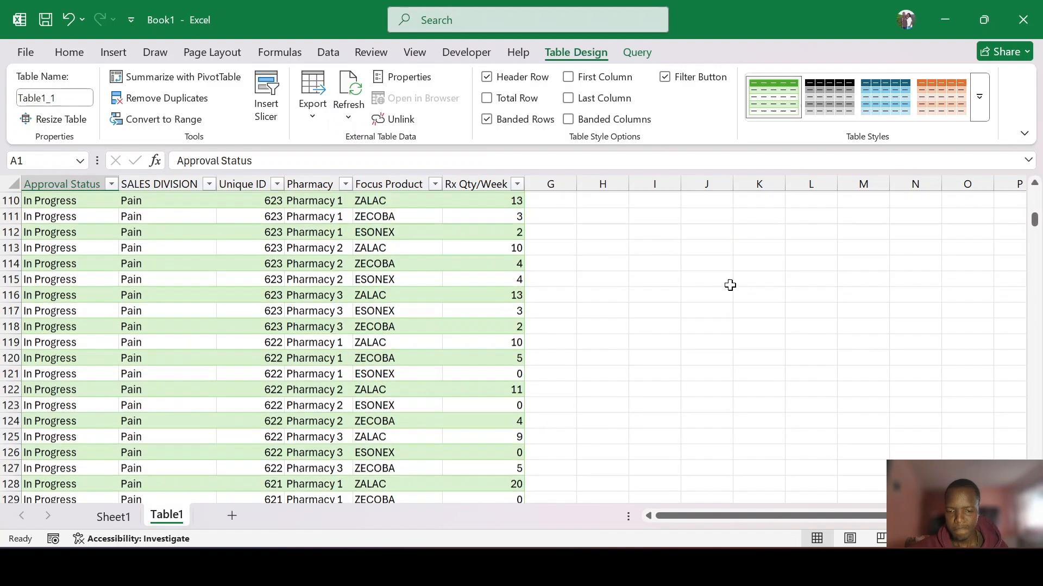
{"action": "scroll", "coordinate": [729, 284], "scroll_direction": "up", "scroll_amount": 4}
{"action": "left_click", "coordinate": [504, 246]}
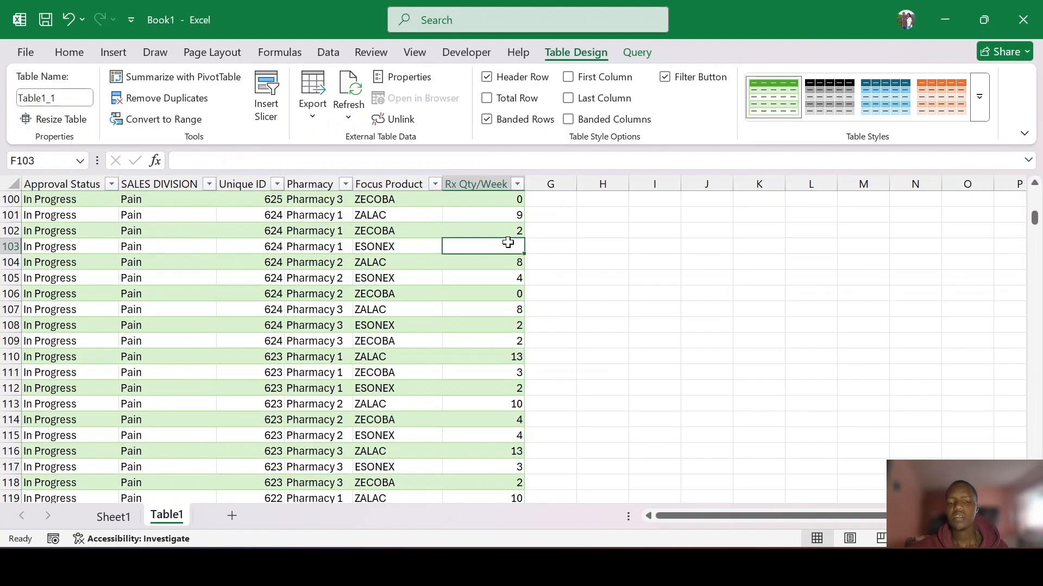
{"action": "scroll", "coordinate": [659, 277], "scroll_direction": "down", "scroll_amount": 1}
{"action": "scroll", "coordinate": [657, 276], "scroll_direction": "up", "scroll_amount": 3}
{"action": "scroll", "coordinate": [648, 285], "scroll_direction": "down", "scroll_amount": 4}
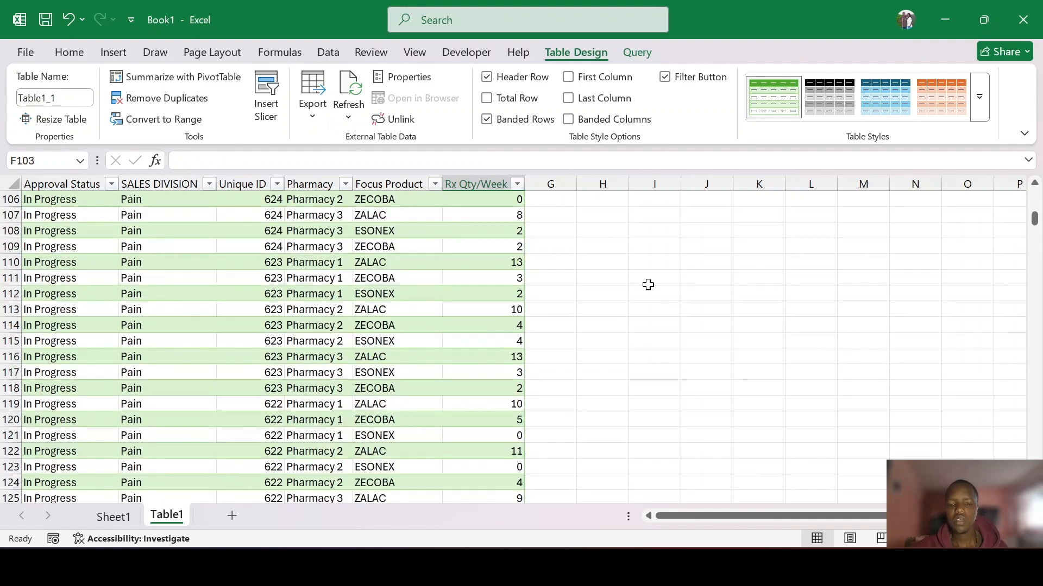
{"action": "scroll", "coordinate": [648, 285], "scroll_direction": "down", "scroll_amount": 20}
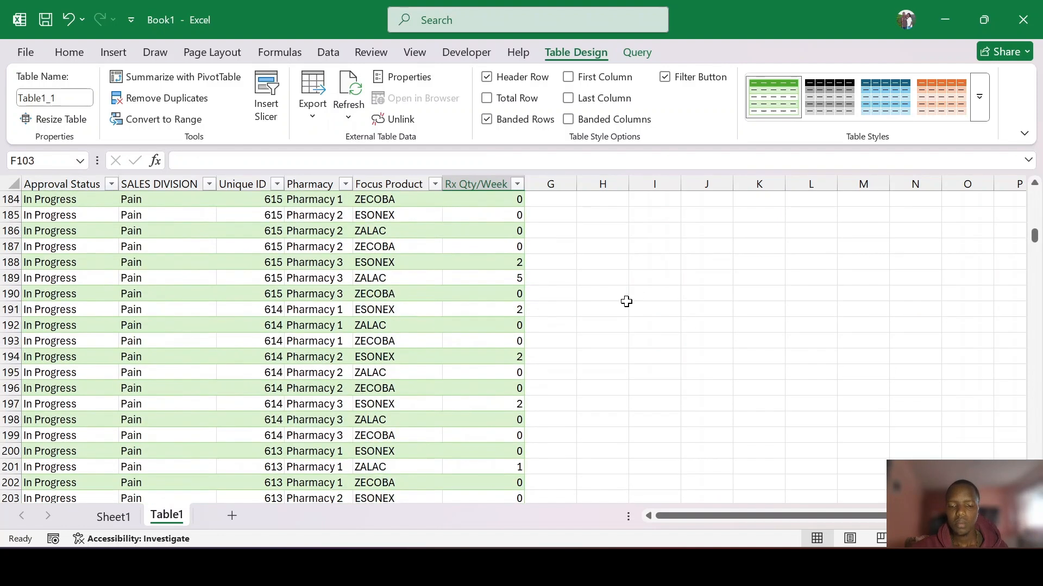
{"action": "scroll", "coordinate": [626, 301], "scroll_direction": "down", "scroll_amount": 20}
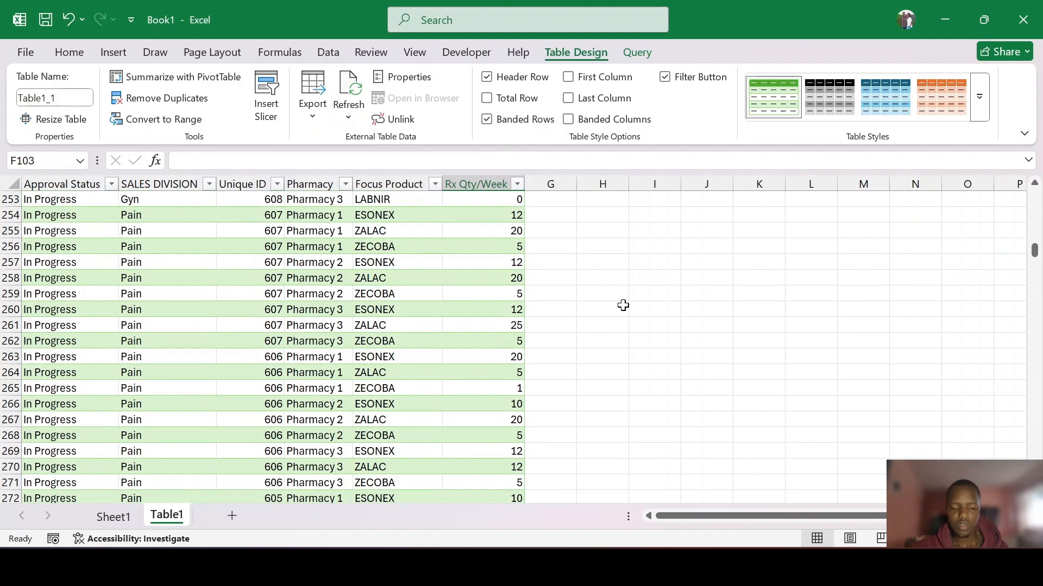
{"action": "scroll", "coordinate": [622, 305], "scroll_direction": "down", "scroll_amount": 20}
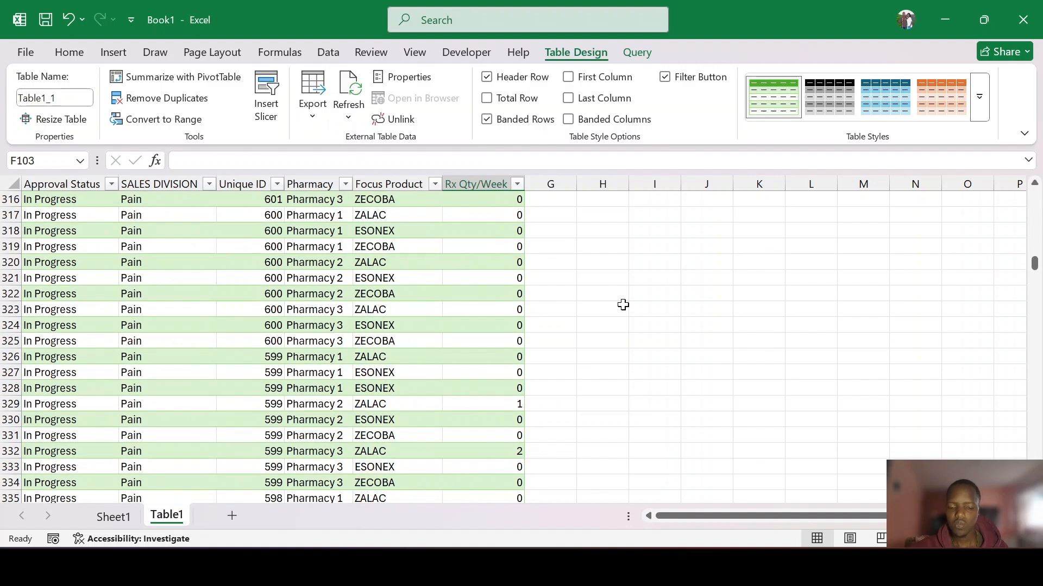
{"action": "scroll", "coordinate": [623, 305], "scroll_direction": "up", "scroll_amount": 20}
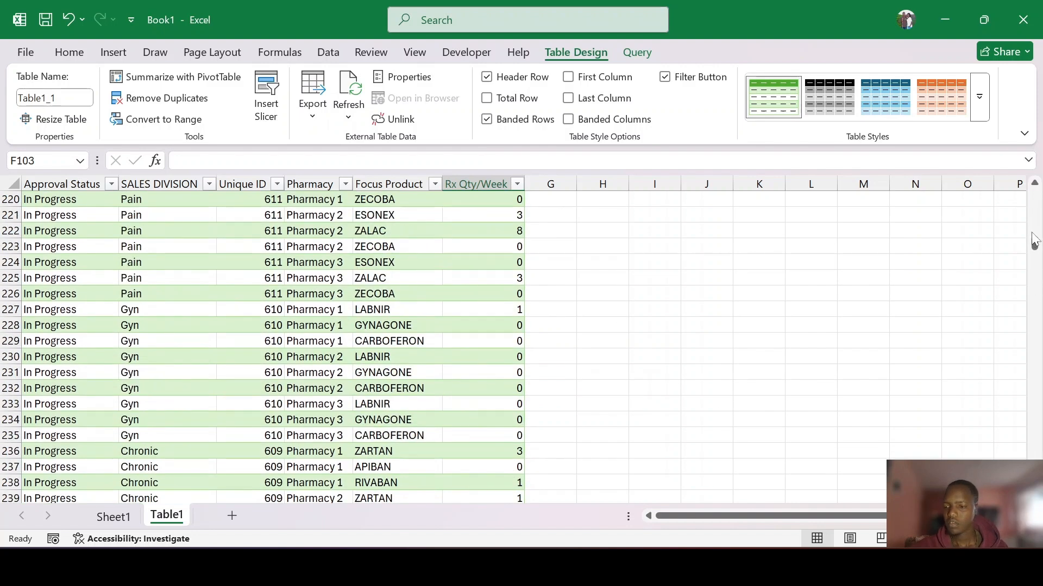
{"action": "left_click_drag", "start_coordinate": [1033, 244], "coordinate": [1032, 197]}
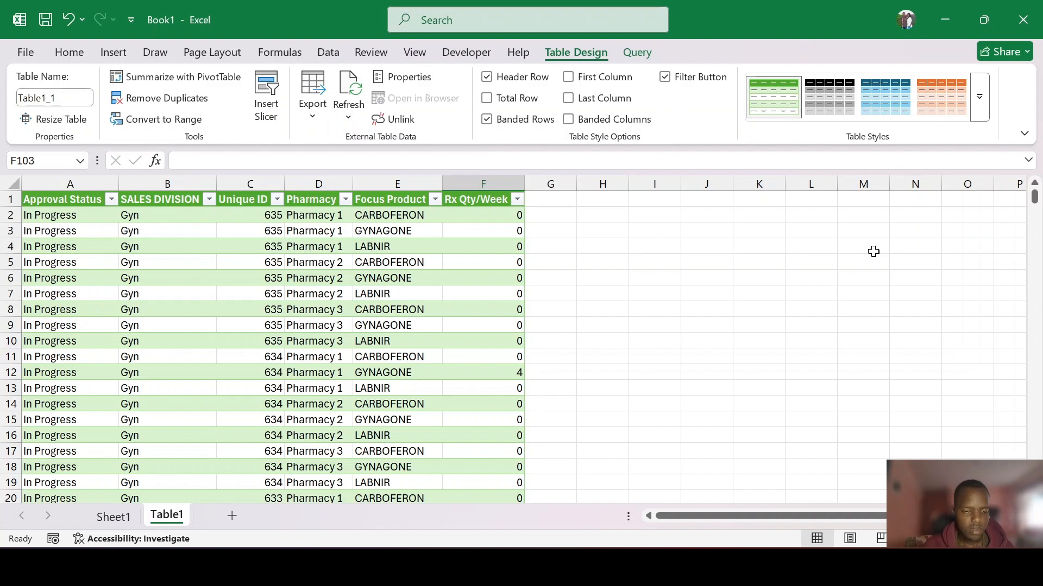
Review more rows of the cleaned table and check which values the Approval Status column's filter offers, without applying a filter.
{"action": "scroll", "coordinate": [472, 277], "scroll_direction": "down", "scroll_amount": 4}
{"action": "scroll", "coordinate": [472, 278], "scroll_direction": "down", "scroll_amount": 20}
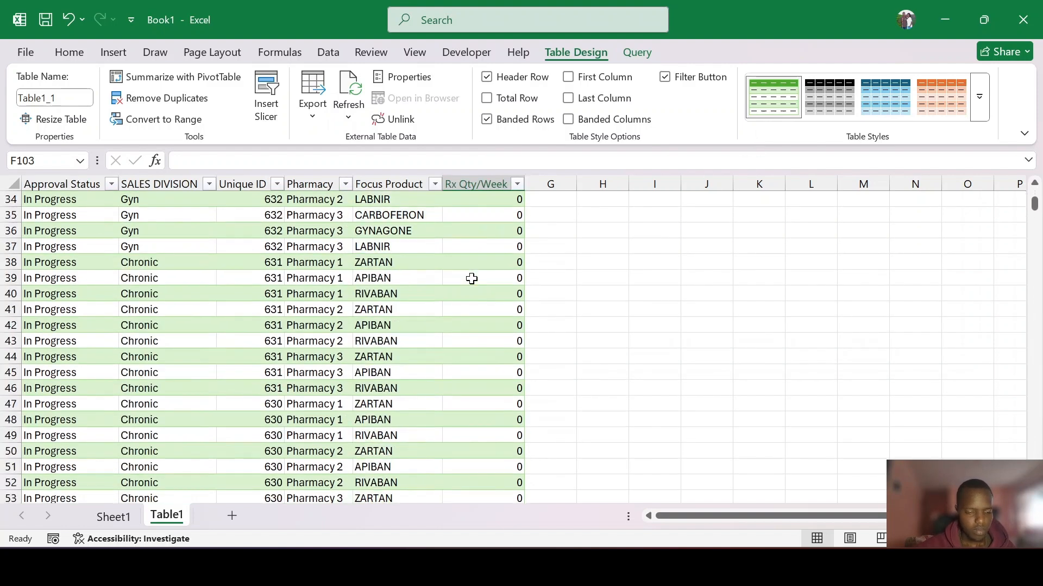
{"action": "scroll", "coordinate": [473, 282], "scroll_direction": "down", "scroll_amount": 8}
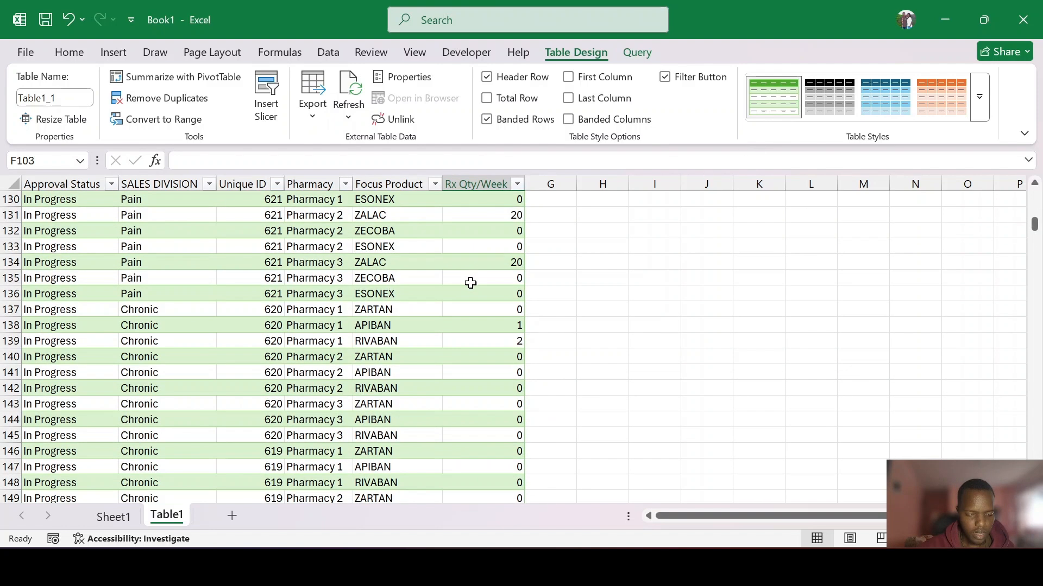
{"action": "scroll", "coordinate": [163, 217], "scroll_direction": "up", "scroll_amount": 2}
{"action": "left_click", "coordinate": [114, 195]}
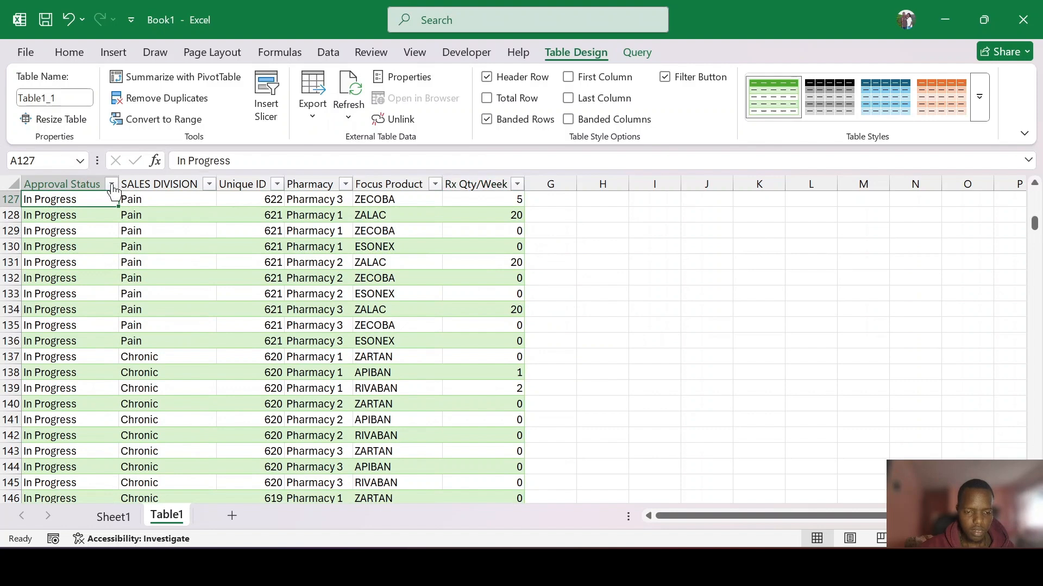
{"action": "left_click", "coordinate": [111, 184]}
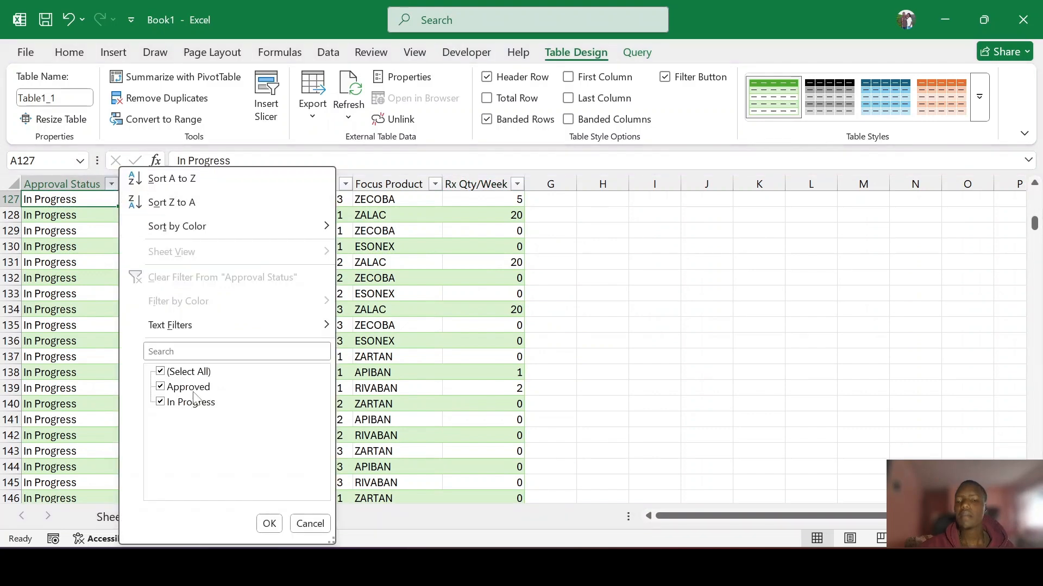
{"action": "left_click", "coordinate": [625, 292]}
{"action": "scroll", "coordinate": [334, 369], "scroll_direction": "up", "scroll_amount": 5}
{"action": "scroll", "coordinate": [334, 370], "scroll_direction": "up", "scroll_amount": 20}
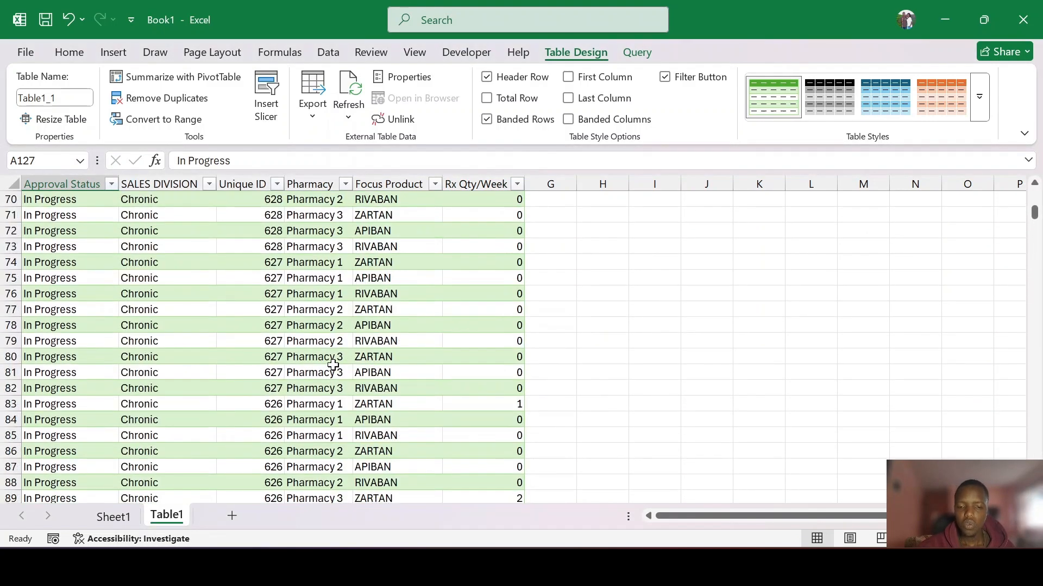
Add a new worksheet and enter the formula =FILTER(Table1_1, Table1_1) in cell A2.
{"action": "left_click", "coordinate": [233, 516]}
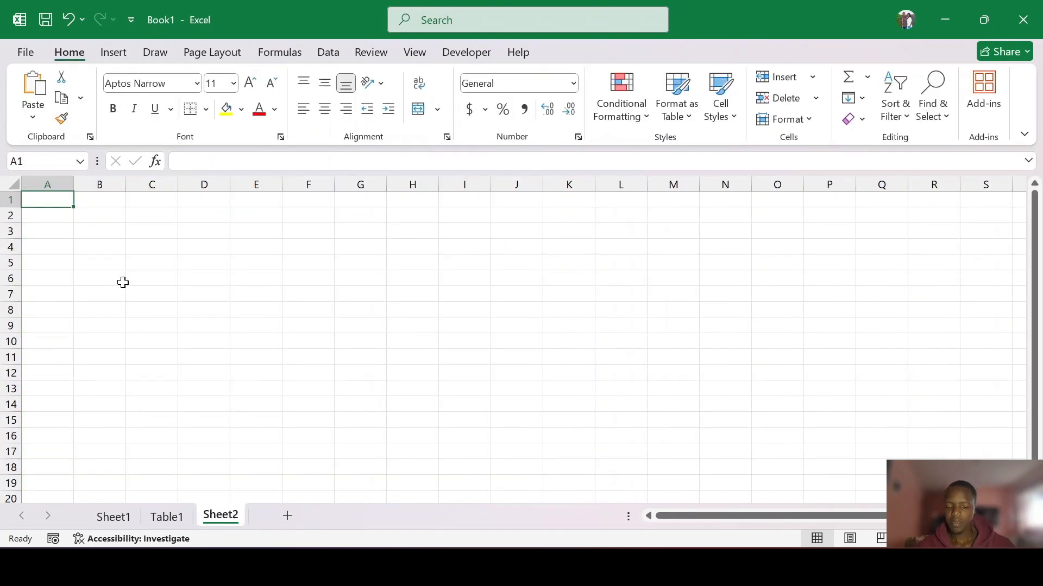
{"action": "key", "text": "Return"}
{"action": "type", "text": "="}
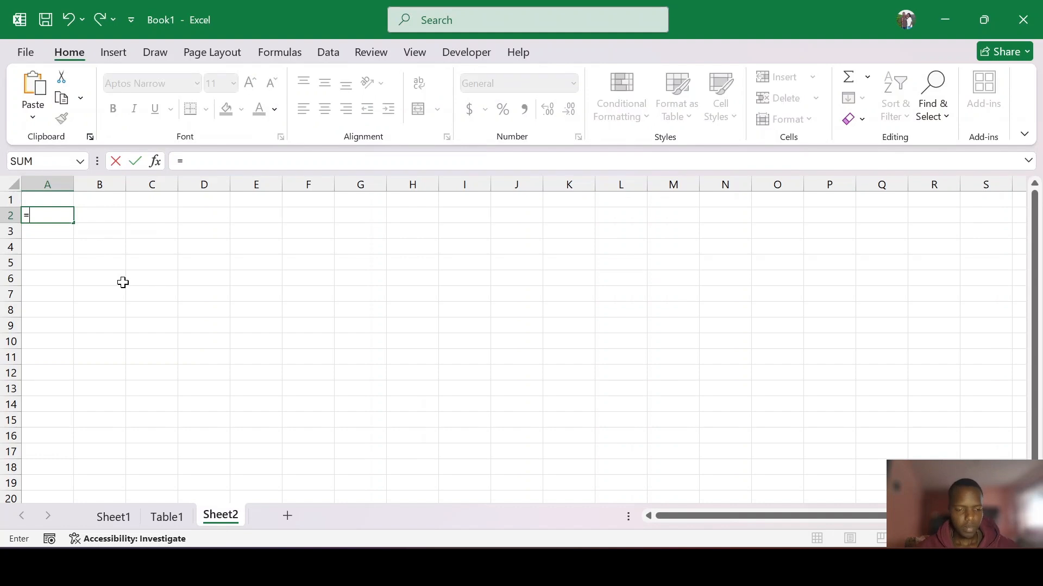
{"action": "type", "text": "fil"}
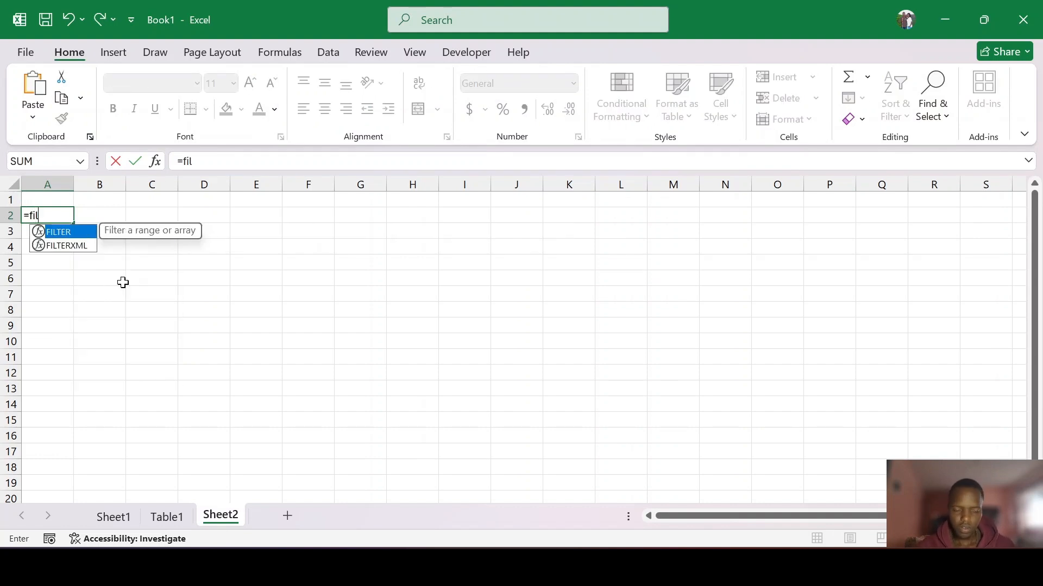
{"action": "double_click", "coordinate": [71, 233]}
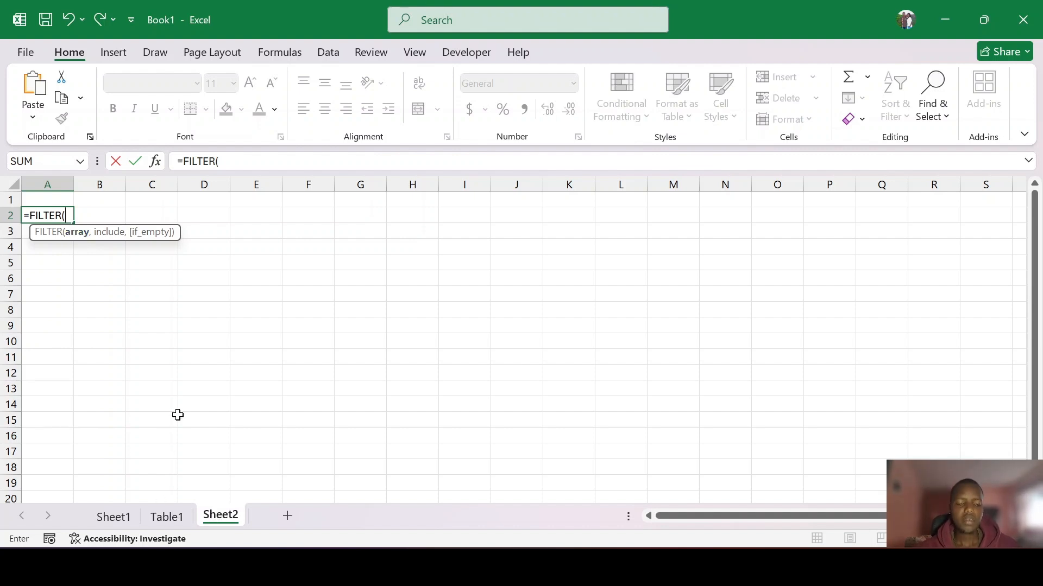
{"action": "type", "text": "Ta"}
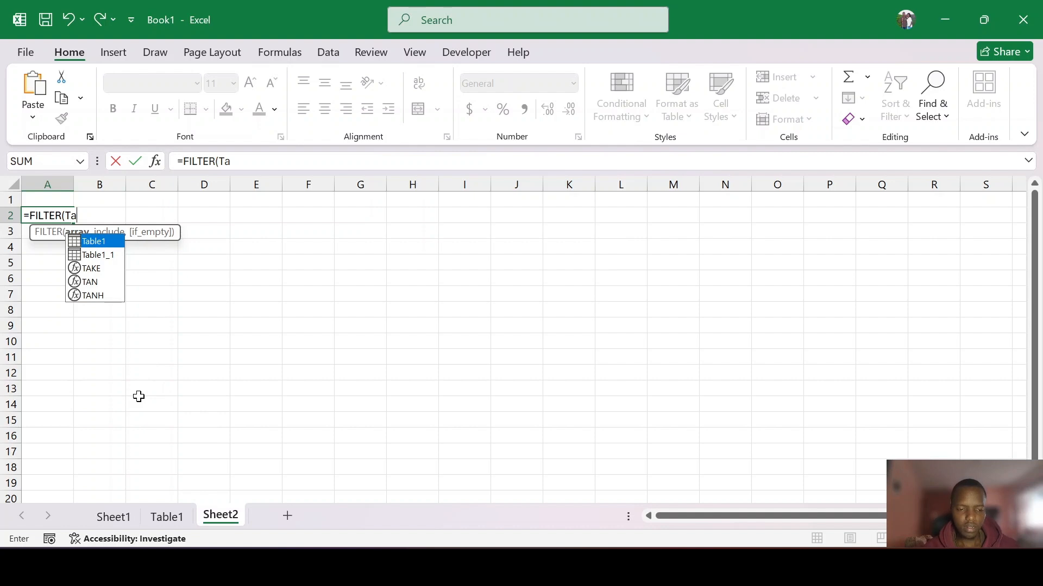
{"action": "double_click", "coordinate": [99, 255]}
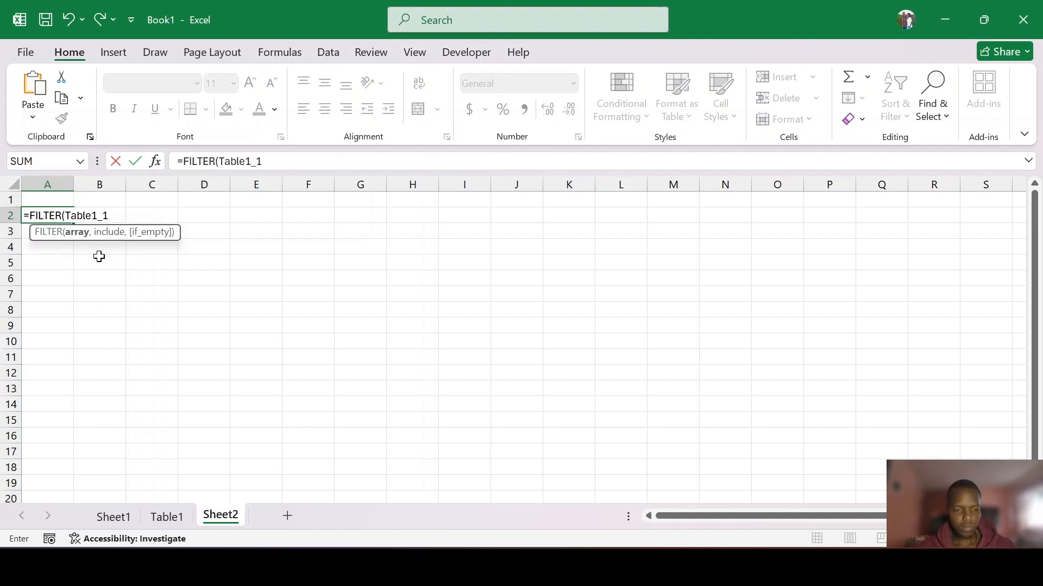
{"action": "type", "text": ","}
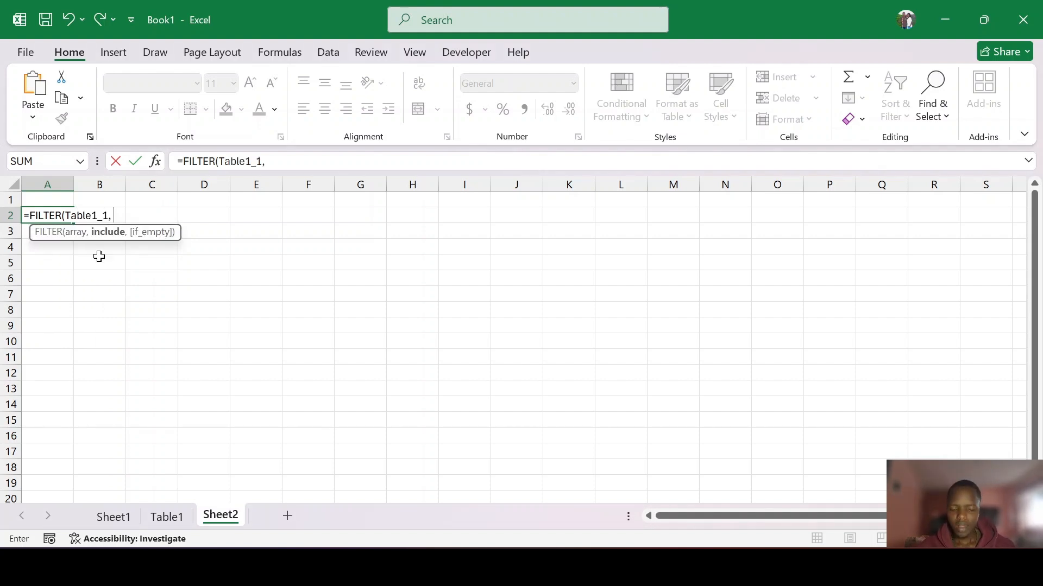
{"action": "type", "text": " Table"}
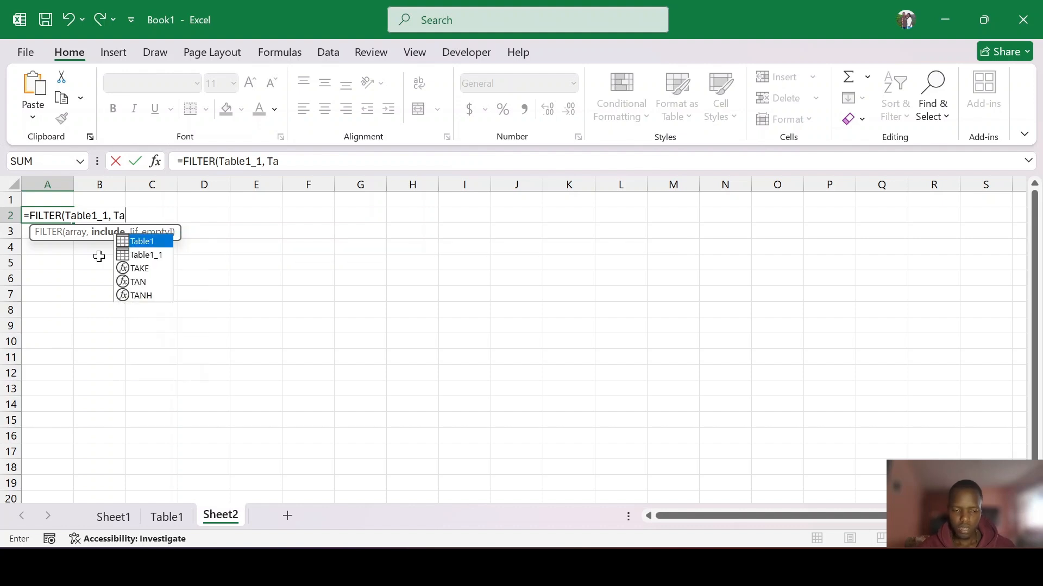
{"action": "double_click", "coordinate": [148, 256]}
{"action": "left_click", "coordinate": [155, 260]}
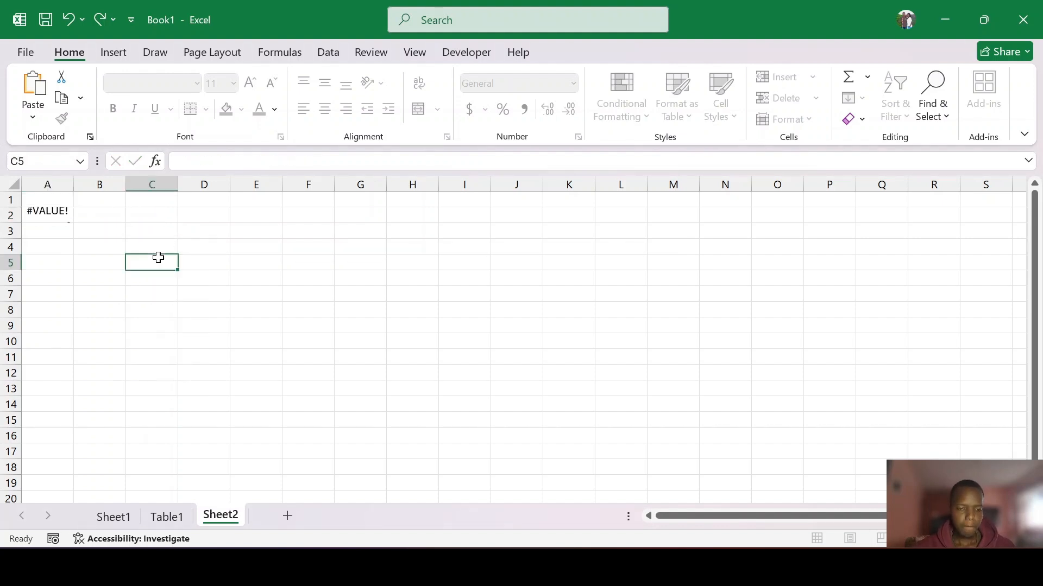
Change the A2 formula to =FILTER(Table1_1, Table1_1[Approval Status] = "Approved"), then narrow column B and fit column E to its contents.
{"action": "double_click", "coordinate": [65, 215]}
{"action": "left_click", "coordinate": [159, 216]}
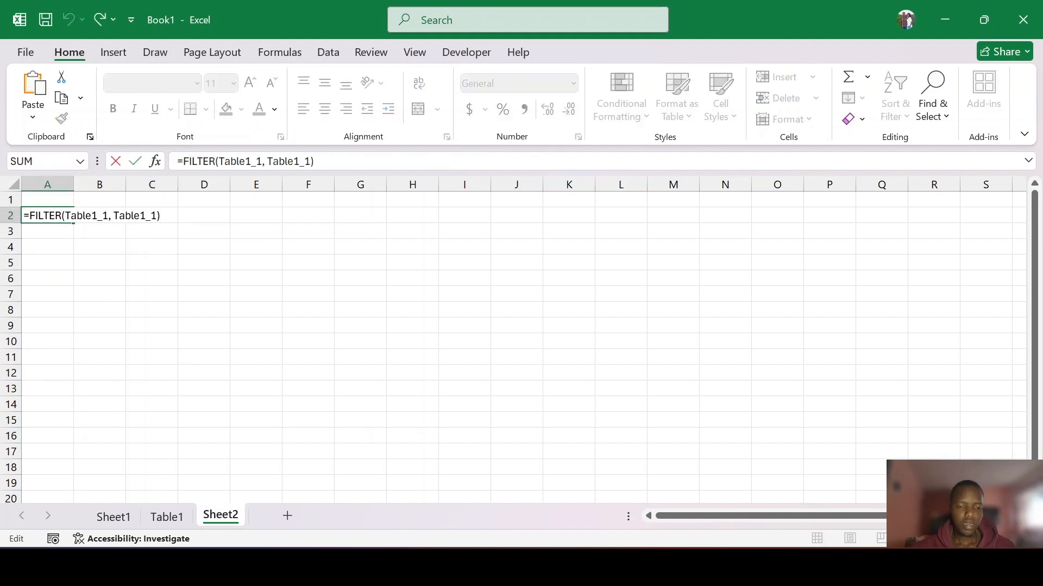
{"action": "key", "text": "BackSpace"}
{"action": "type", "text": "["}
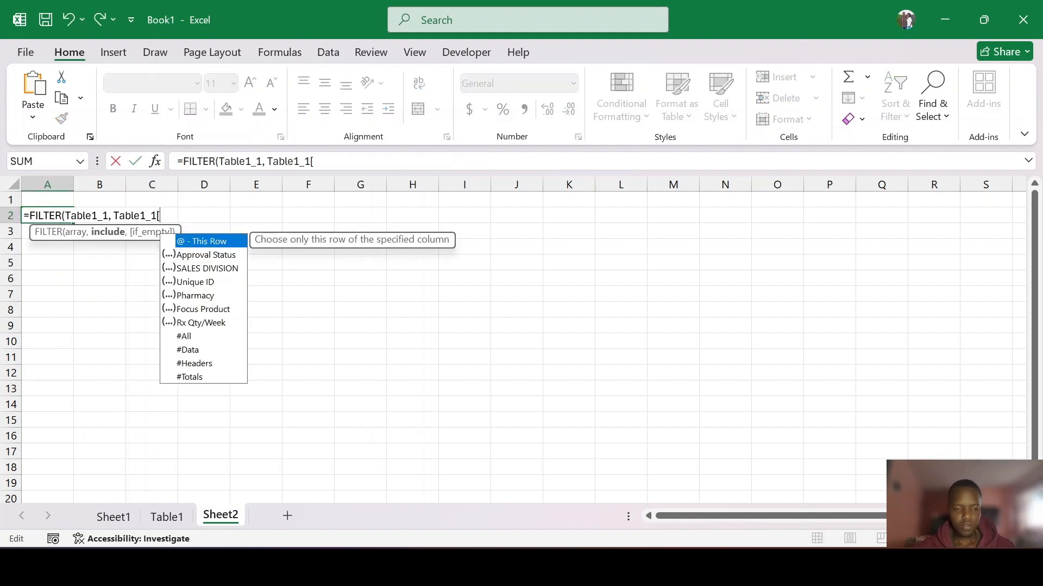
{"action": "double_click", "coordinate": [233, 254]}
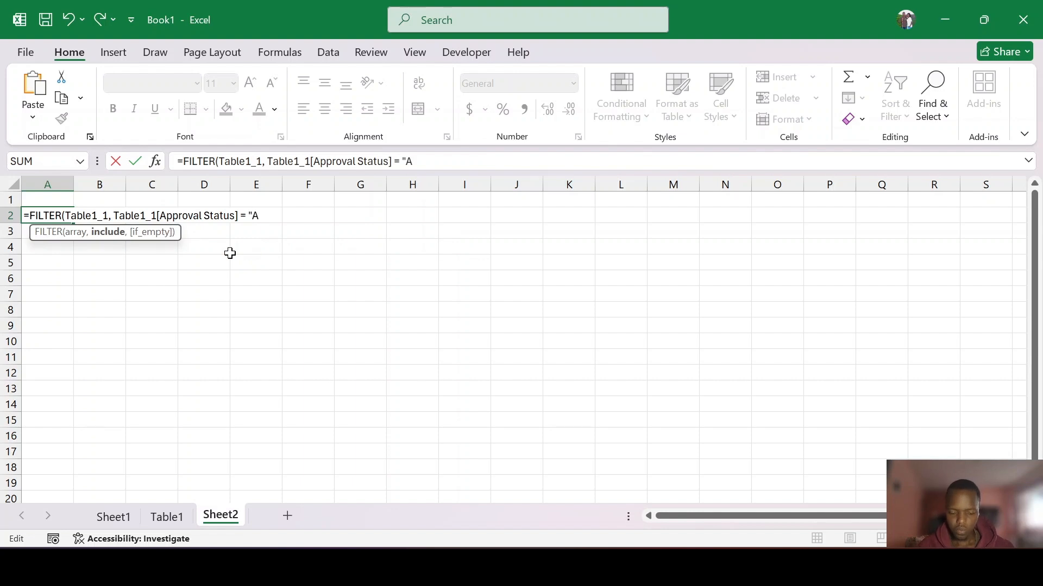
{"action": "type", "text": "] = \"Approved"}
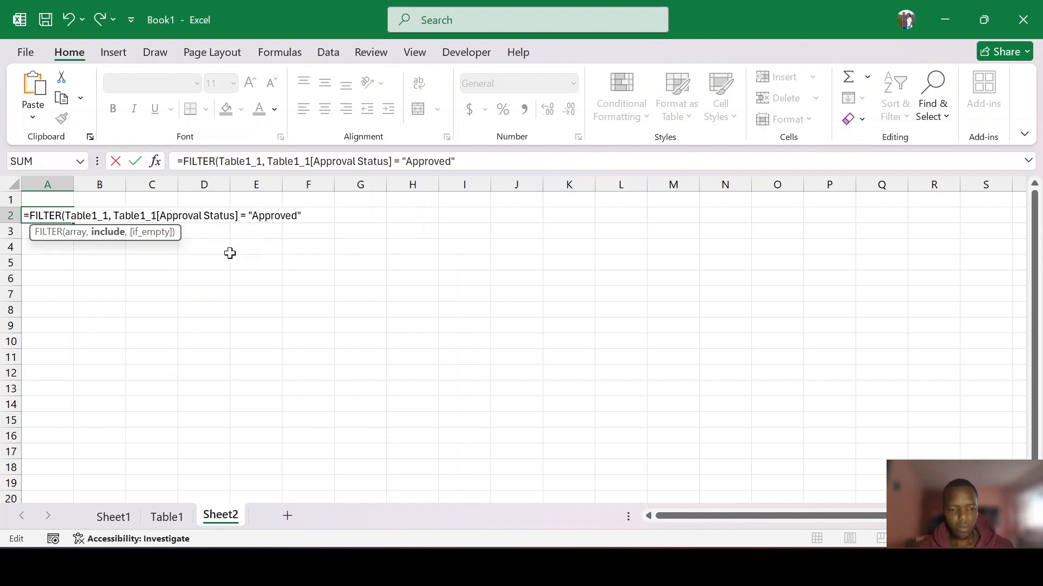
{"action": "type", "text": "\")"}
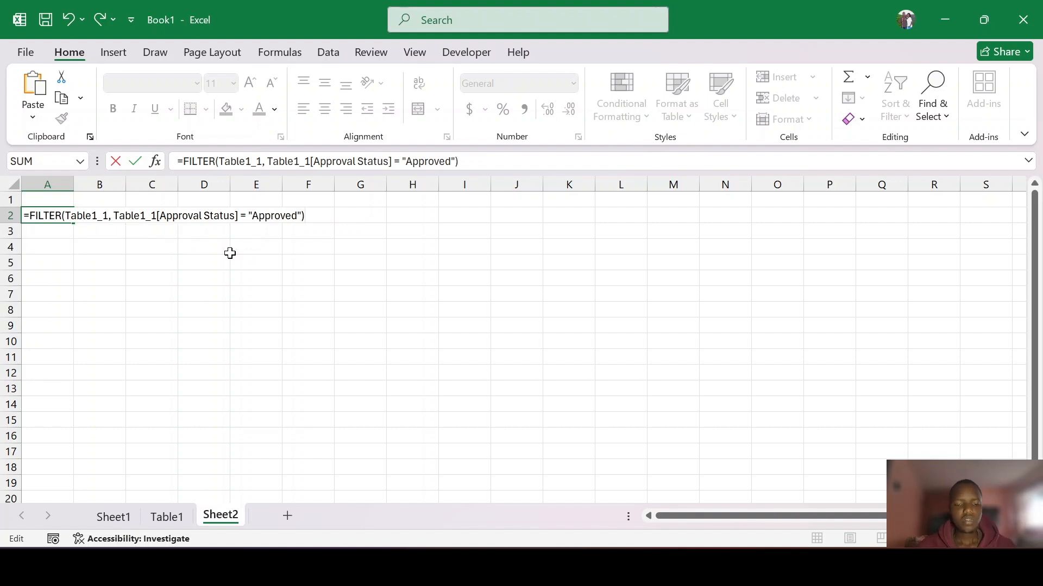
{"action": "key", "text": "Return"}
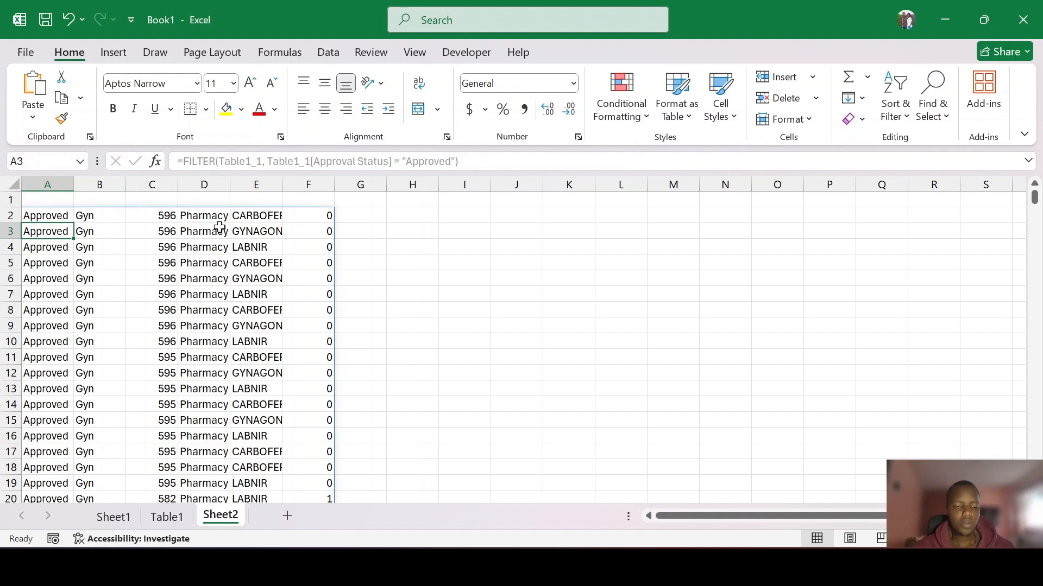
{"action": "left_click_drag", "start_coordinate": [125, 184], "coordinate": [116, 185]}
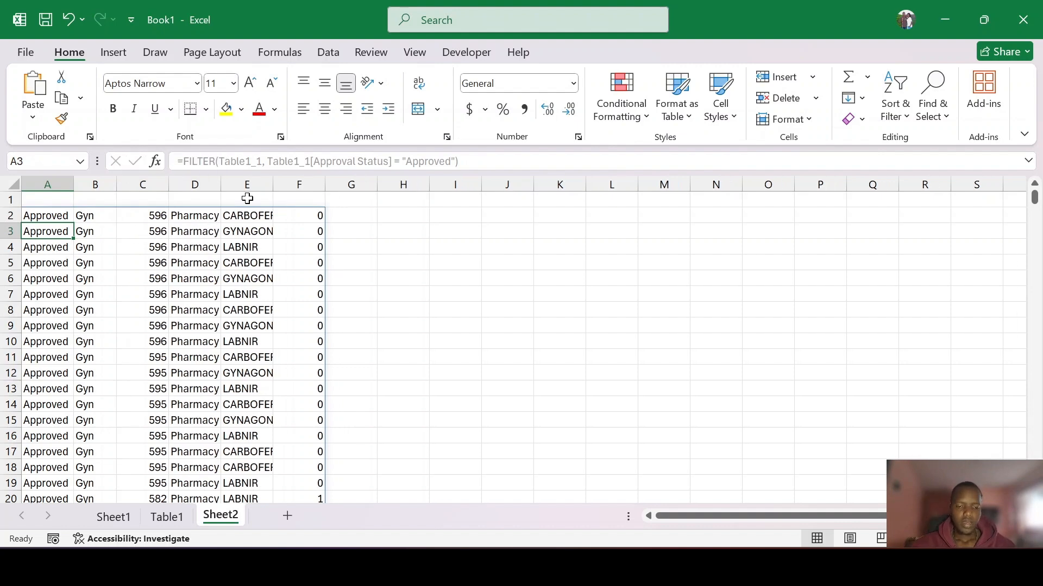
{"action": "double_click", "coordinate": [275, 189]}
Copy the header row A1:F1 from the Table1 sheet into row 1 of Sheet2 and fit column A to its contents.
{"action": "left_click", "coordinate": [174, 516]}
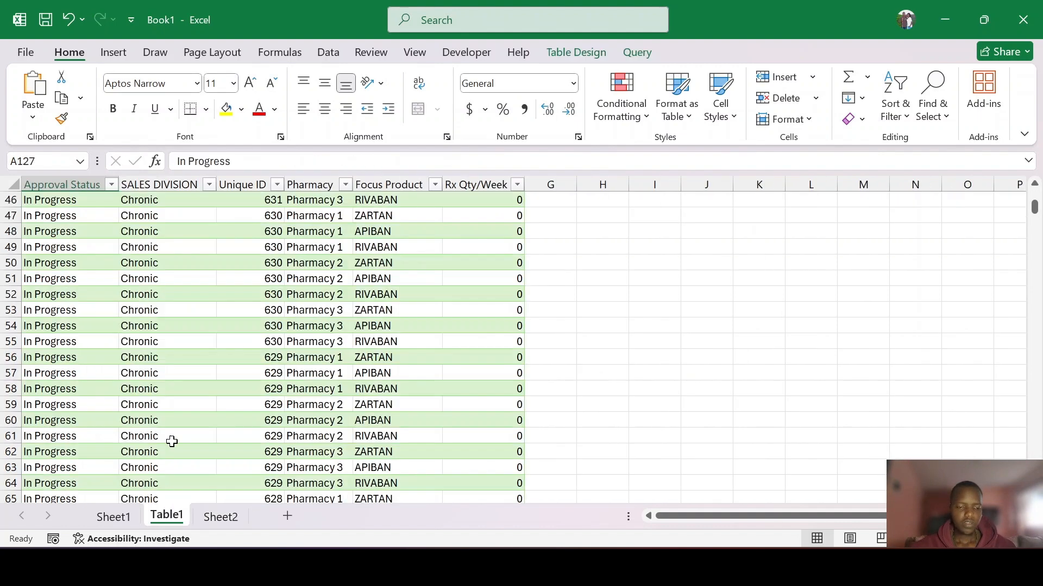
{"action": "scroll", "coordinate": [101, 247], "scroll_direction": "up", "scroll_amount": 8}
{"action": "scroll", "coordinate": [101, 247], "scroll_direction": "up", "scroll_amount": 7}
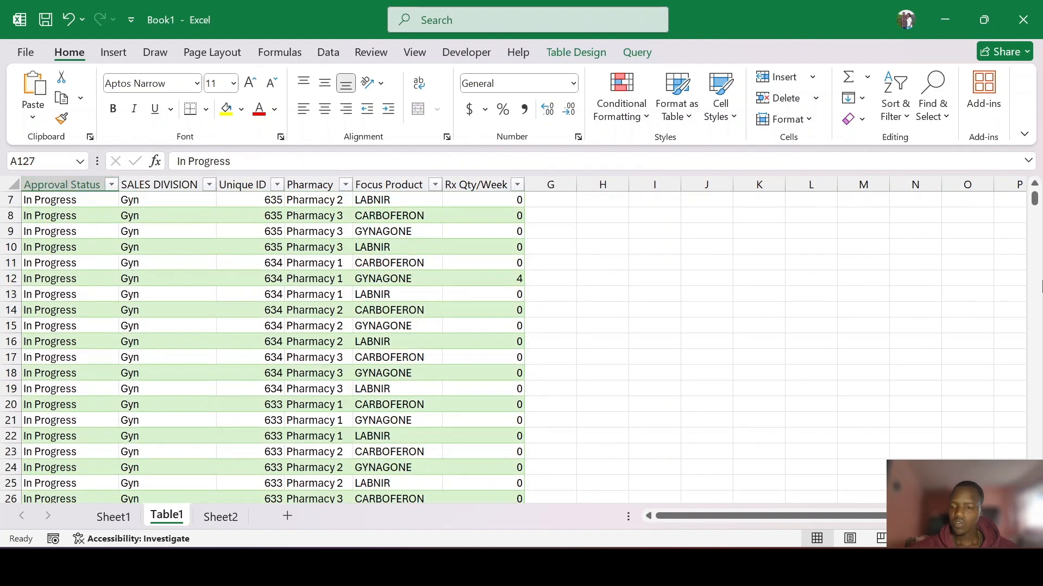
{"action": "left_click_drag", "start_coordinate": [66, 200], "coordinate": [505, 202]}
{"action": "key", "text": "ctrl+c"}
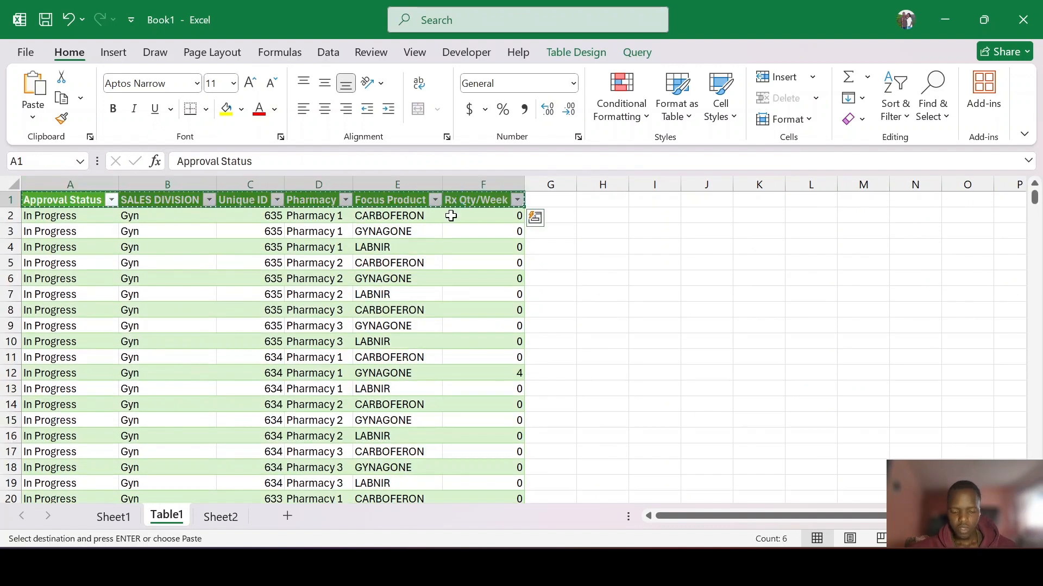
{"action": "left_click", "coordinate": [220, 516]}
{"action": "left_click", "coordinate": [67, 202]}
{"action": "key", "text": "ctrl+v"}
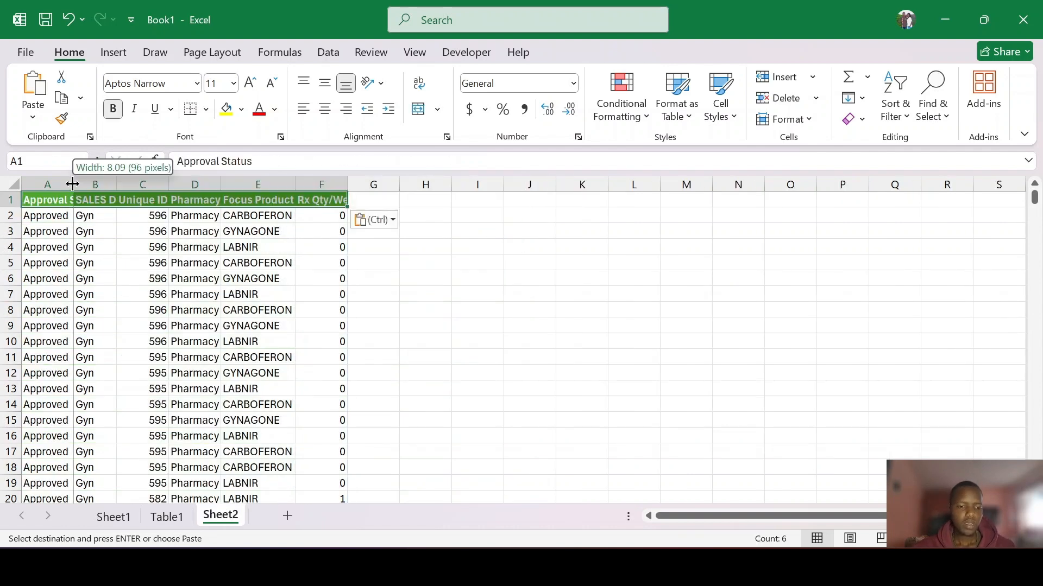
{"action": "double_click", "coordinate": [74, 185]}
Filter the Approval Status column on the Table1 sheet to Approved rows only and look over the filtered table.
{"action": "left_click", "coordinate": [165, 517]}
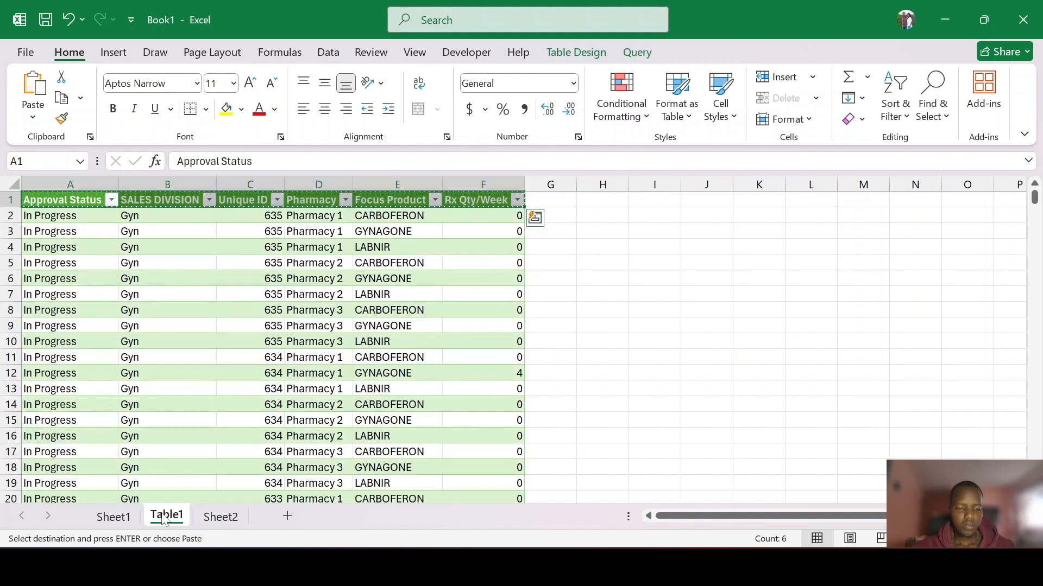
{"action": "left_click", "coordinate": [111, 201]}
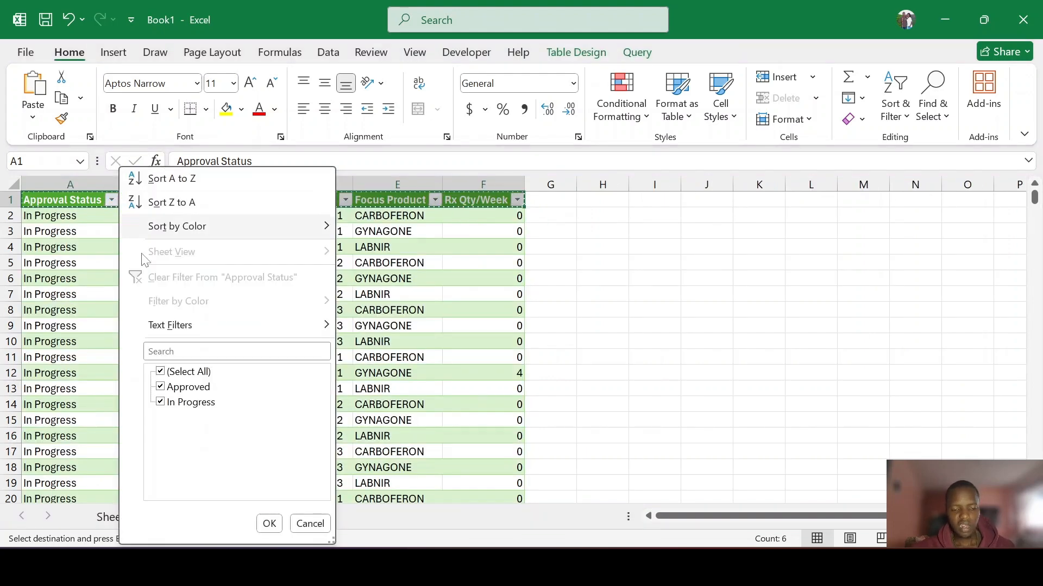
{"action": "left_click", "coordinate": [173, 402]}
{"action": "left_click", "coordinate": [268, 524]}
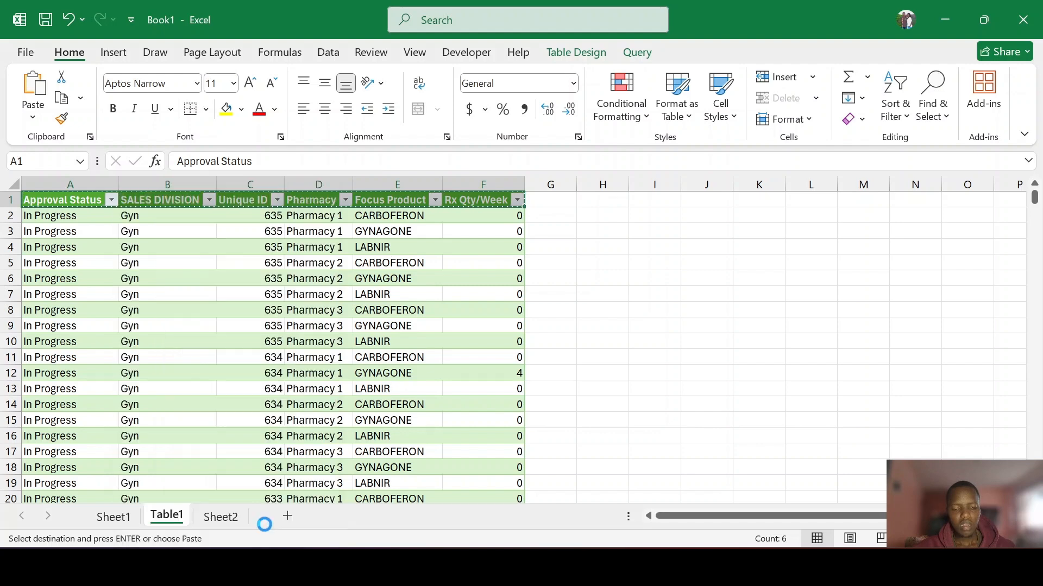
{"action": "left_click", "coordinate": [14, 184]}
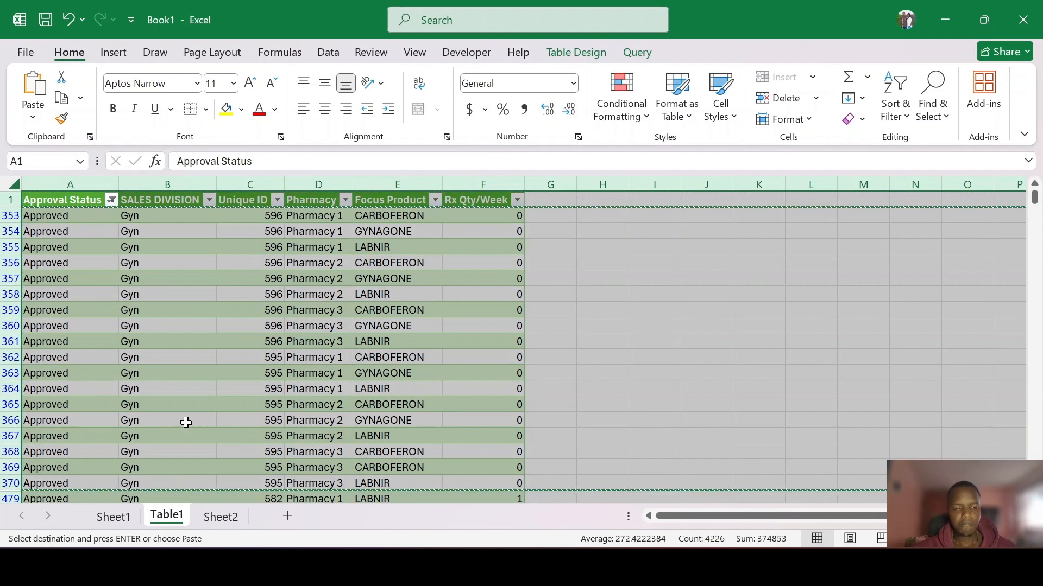
{"action": "left_click", "coordinate": [183, 421]}
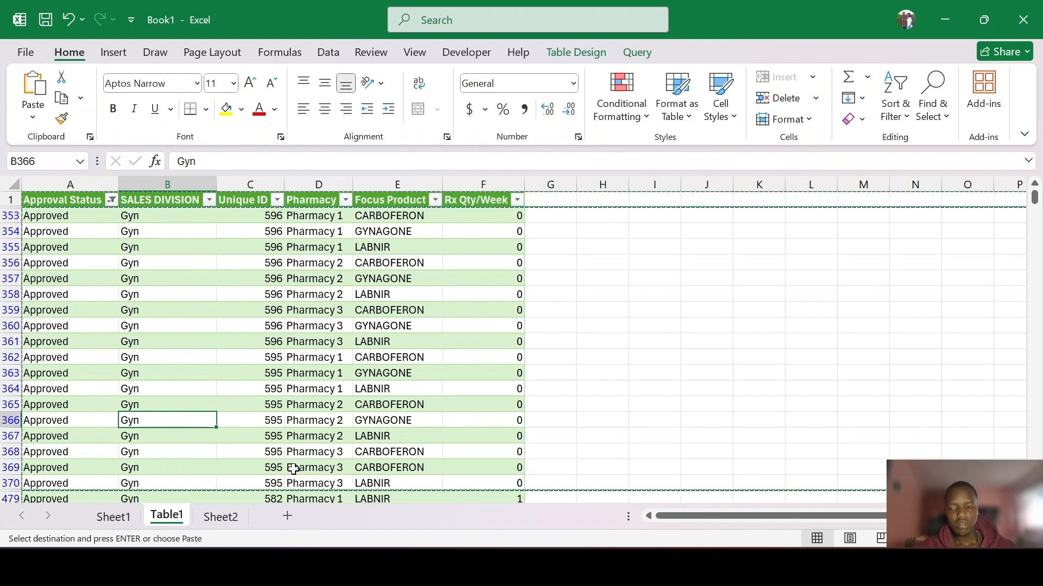
{"action": "left_click_drag", "start_coordinate": [707, 520], "coordinate": [716, 521]}
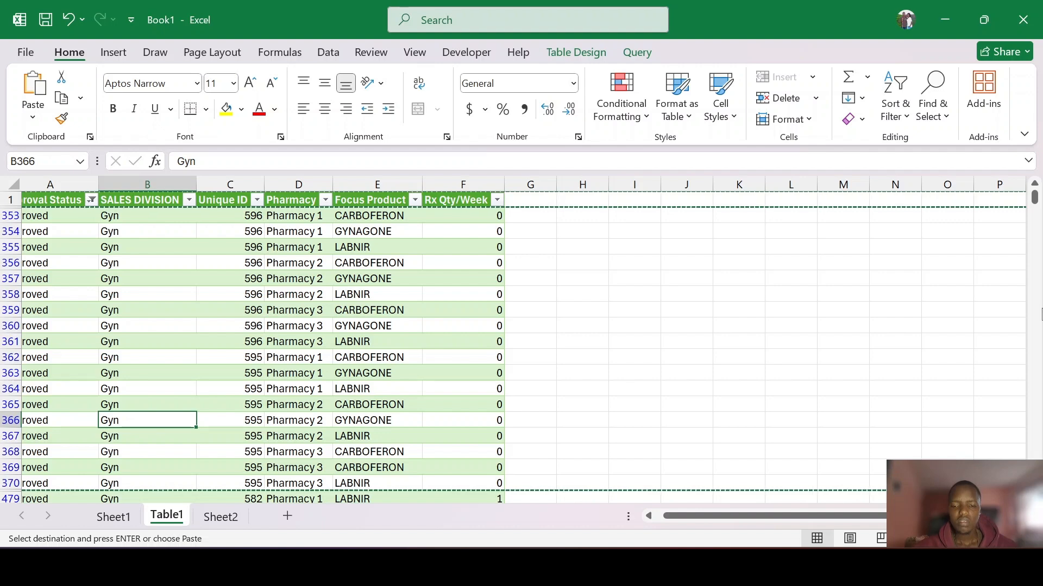
Fit the SALES DIVISION and Unique ID columns on Sheet2 to their contents.
{"action": "left_click", "coordinate": [213, 521]}
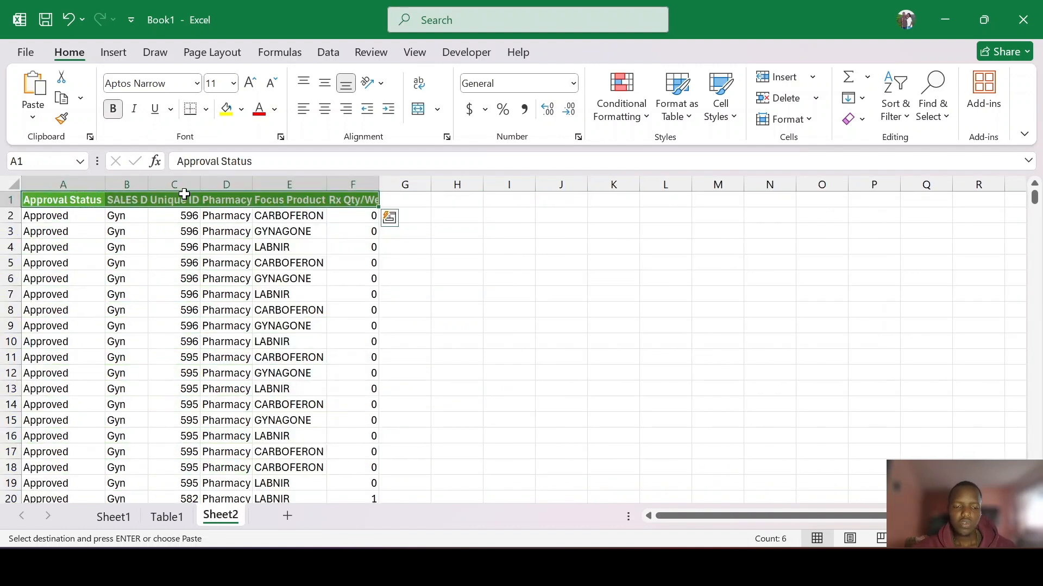
{"action": "double_click", "coordinate": [150, 187]}
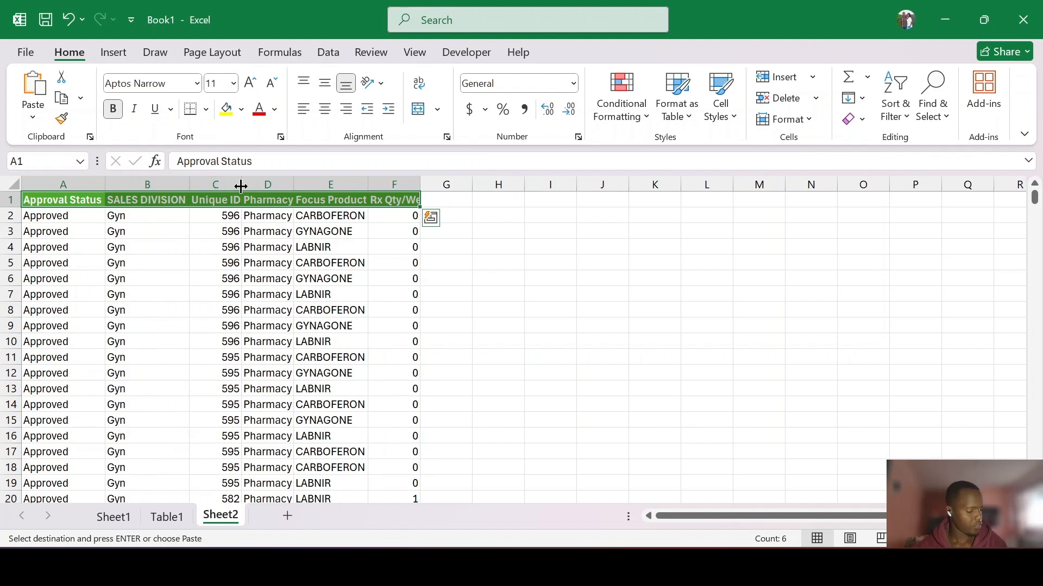
{"action": "double_click", "coordinate": [242, 185]}
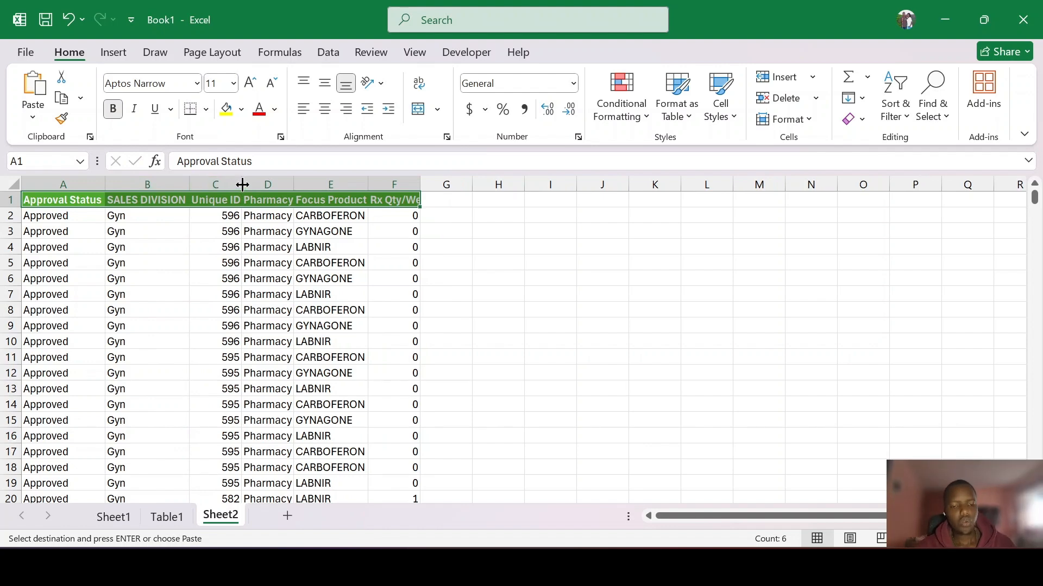
Review the filtered table on the Table1 sheet and remove the Approval Status filter so all rows are included.
{"action": "left_click", "coordinate": [168, 516]}
{"action": "left_click", "coordinate": [565, 263]}
{"action": "left_click", "coordinate": [550, 234]}
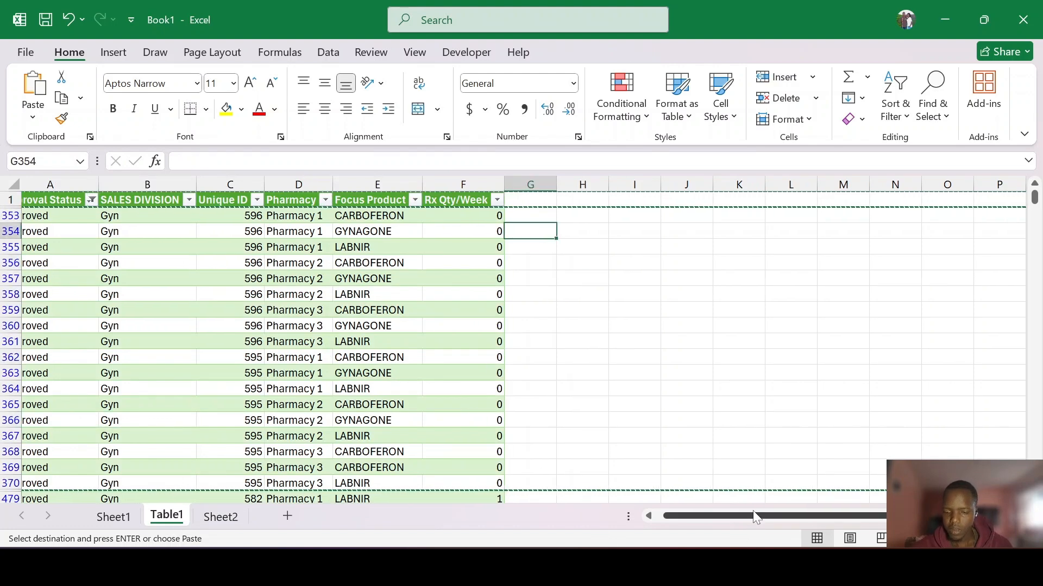
{"action": "left_click_drag", "start_coordinate": [748, 523], "coordinate": [749, 525]}
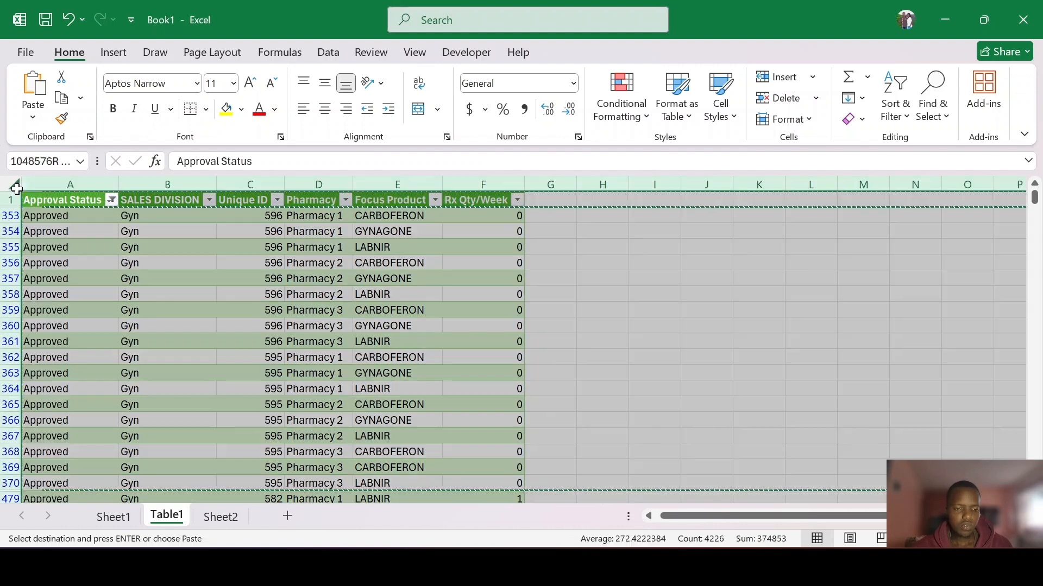
{"action": "left_click", "coordinate": [8, 187]}
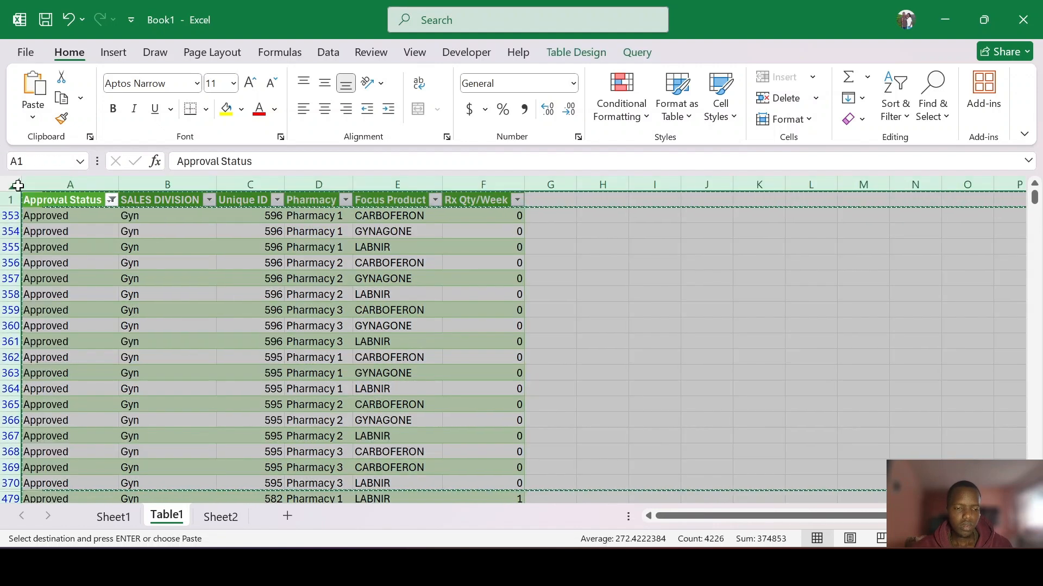
{"action": "double_click", "coordinate": [745, 278]}
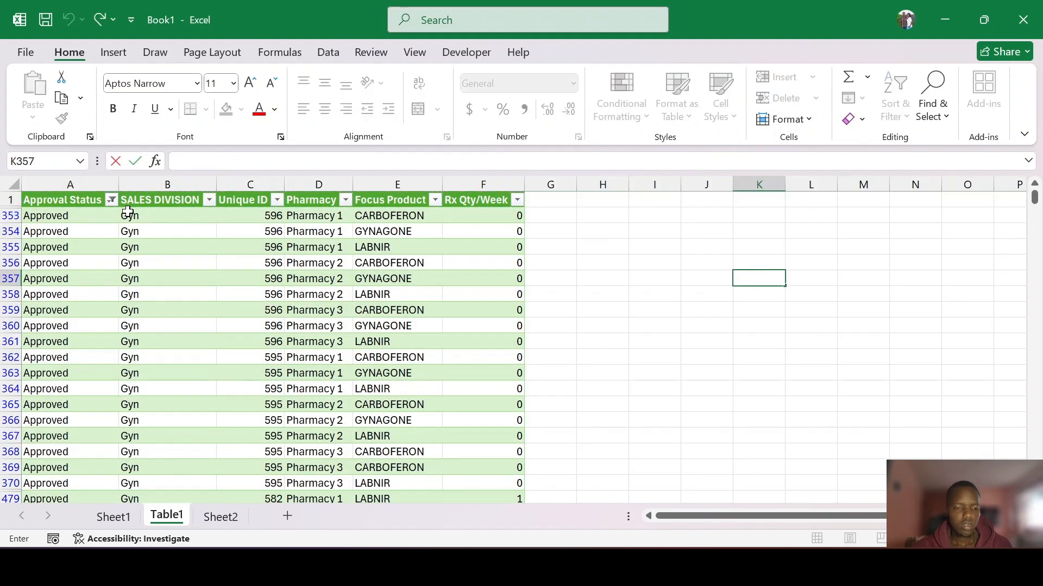
{"action": "left_click", "coordinate": [112, 201]}
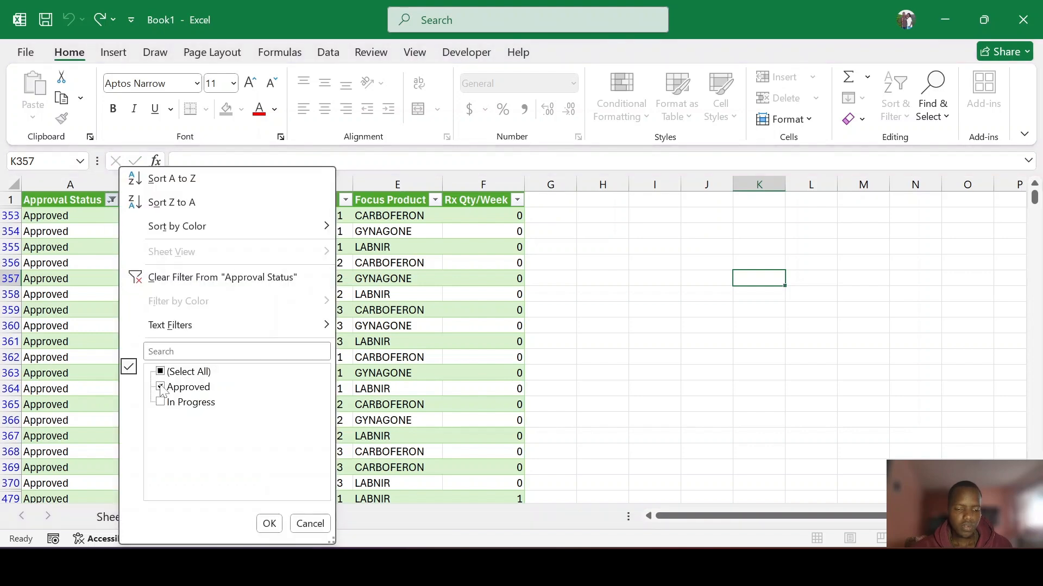
{"action": "left_click", "coordinate": [269, 524]}
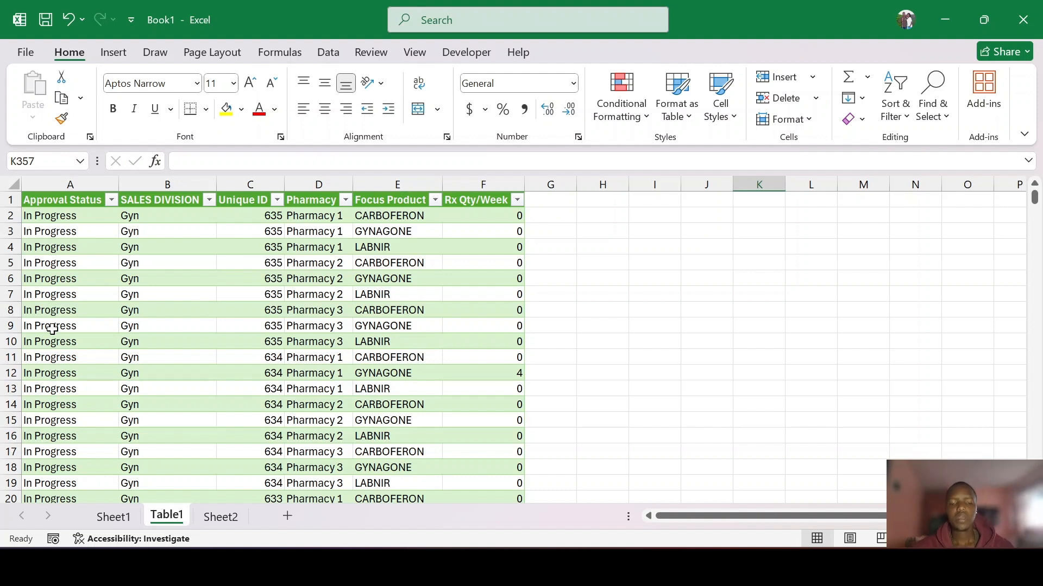
Compare the Unique ID column on the Table1 sheet with the source Unique ID column on Sheet1, and return to Table1.
{"action": "left_click", "coordinate": [249, 175]}
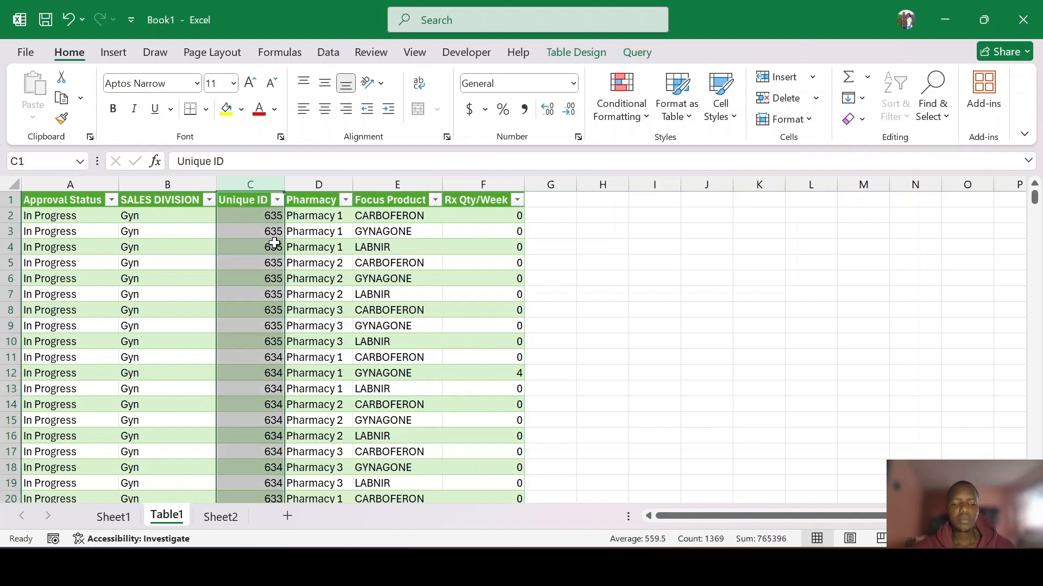
{"action": "left_click", "coordinate": [113, 518]}
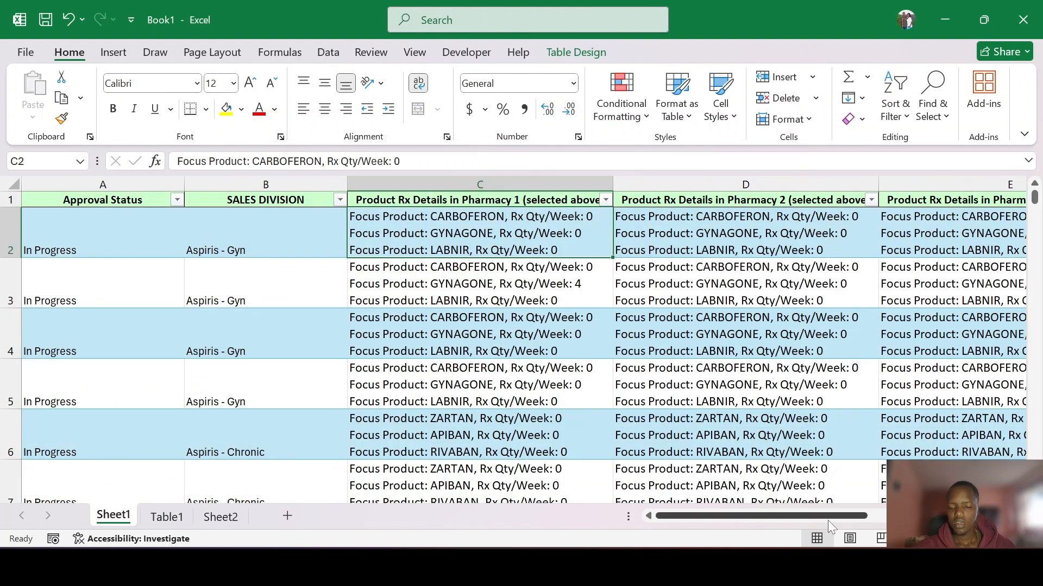
{"action": "left_click_drag", "start_coordinate": [828, 520], "coordinate": [940, 520]}
{"action": "left_click", "coordinate": [723, 177]}
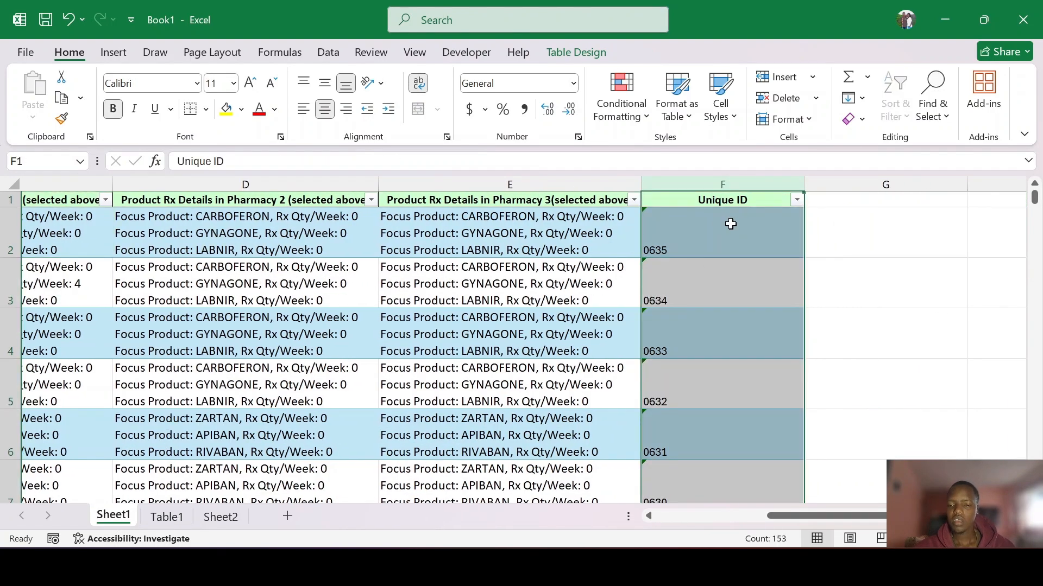
{"action": "scroll", "coordinate": [725, 252], "scroll_direction": "down", "scroll_amount": 5}
{"action": "scroll", "coordinate": [725, 252], "scroll_direction": "down", "scroll_amount": 12}
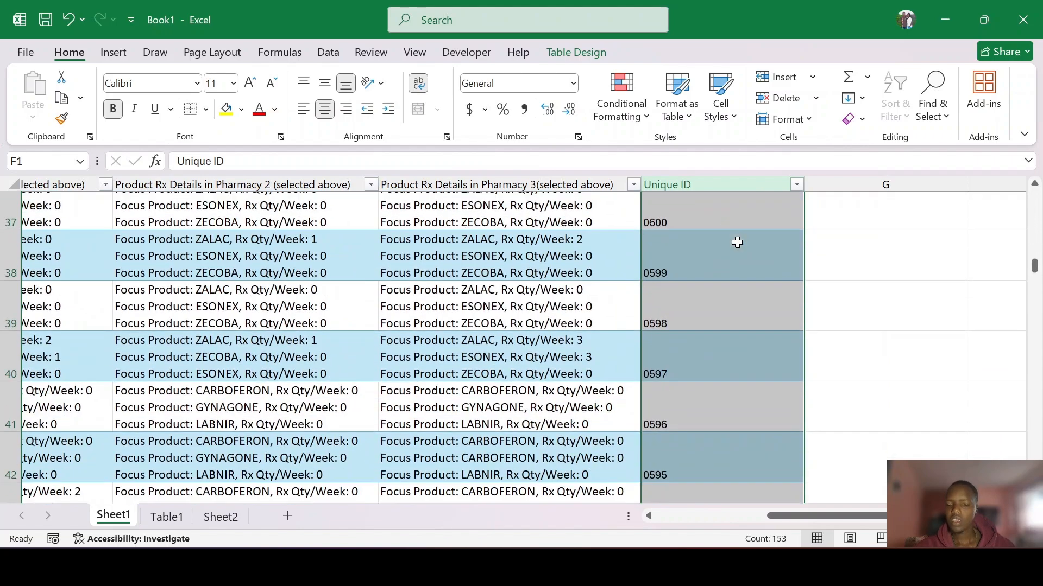
{"action": "scroll", "coordinate": [736, 251], "scroll_direction": "down", "scroll_amount": 2}
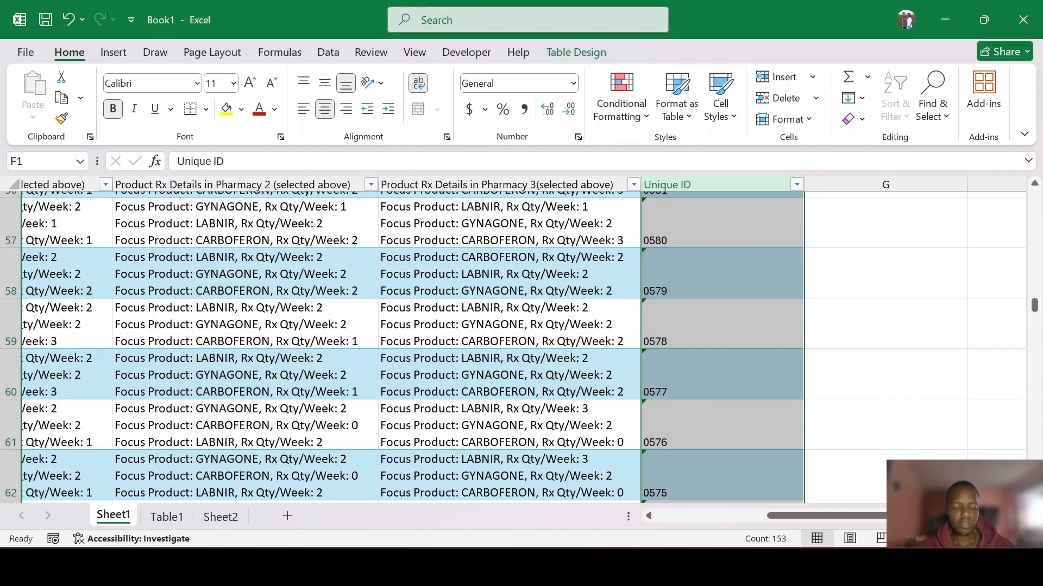
{"action": "left_click", "coordinate": [167, 517]}
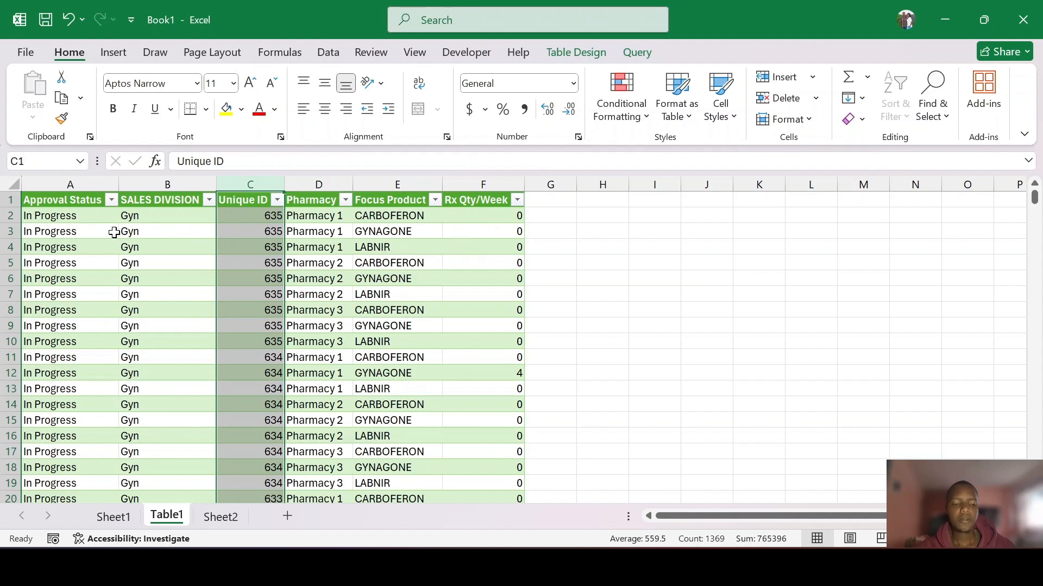
Start an XLOOKUP formula in cell I3 of Table1 with lookup value C8 and lookup array Table1_1[Unique ID].
{"action": "left_click", "coordinate": [8, 231]}
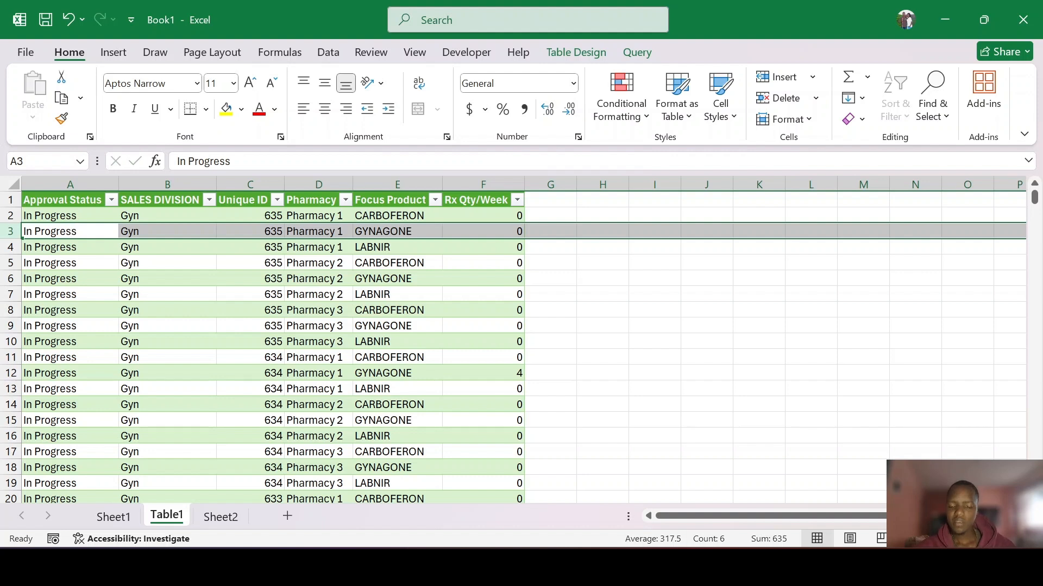
{"action": "left_click_drag", "start_coordinate": [910, 515], "coordinate": [918, 515]}
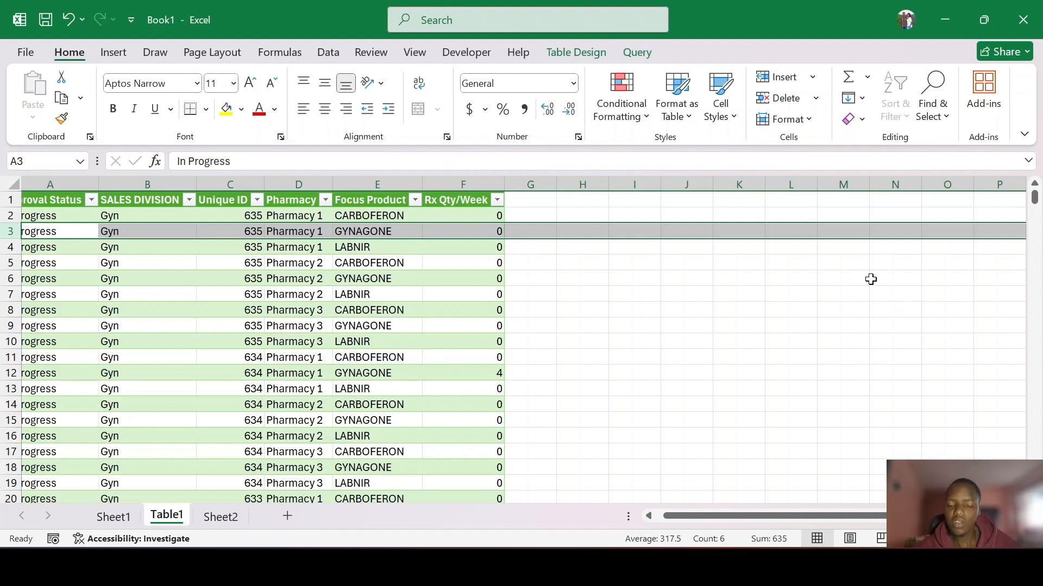
{"action": "left_click", "coordinate": [629, 232]}
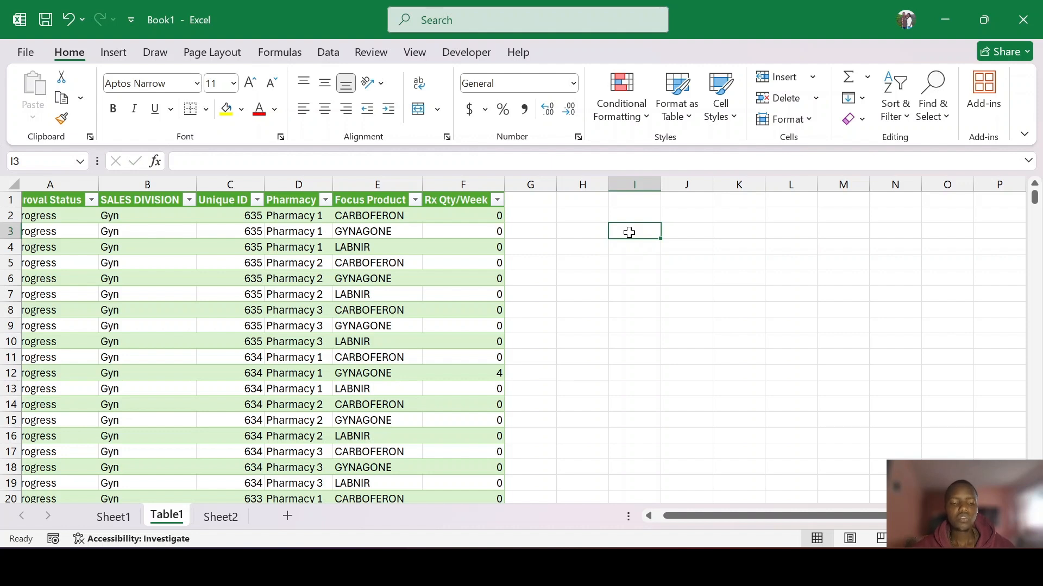
{"action": "type", "text": "=xloo"}
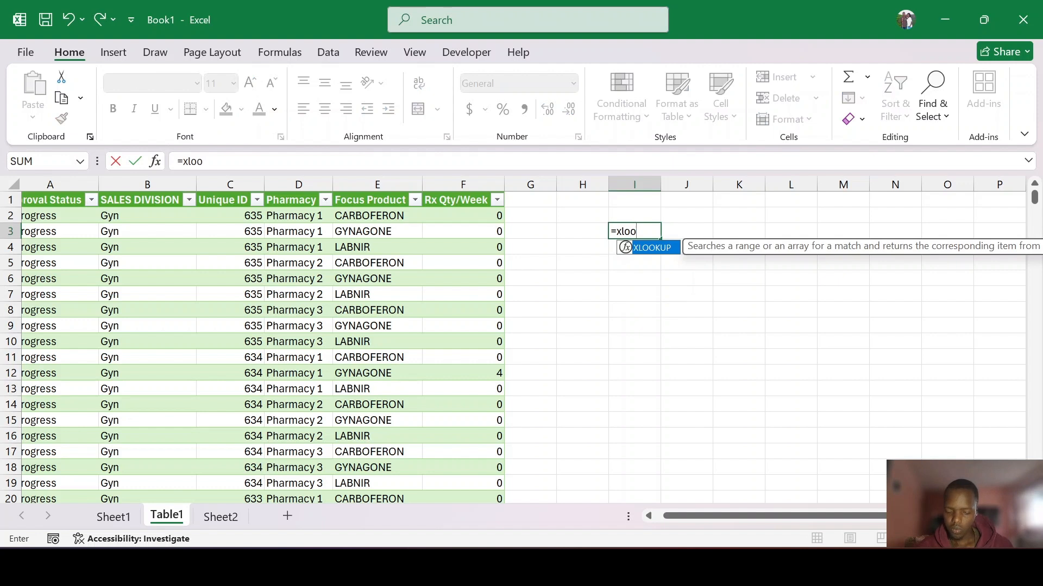
{"action": "type", "text": "kup("}
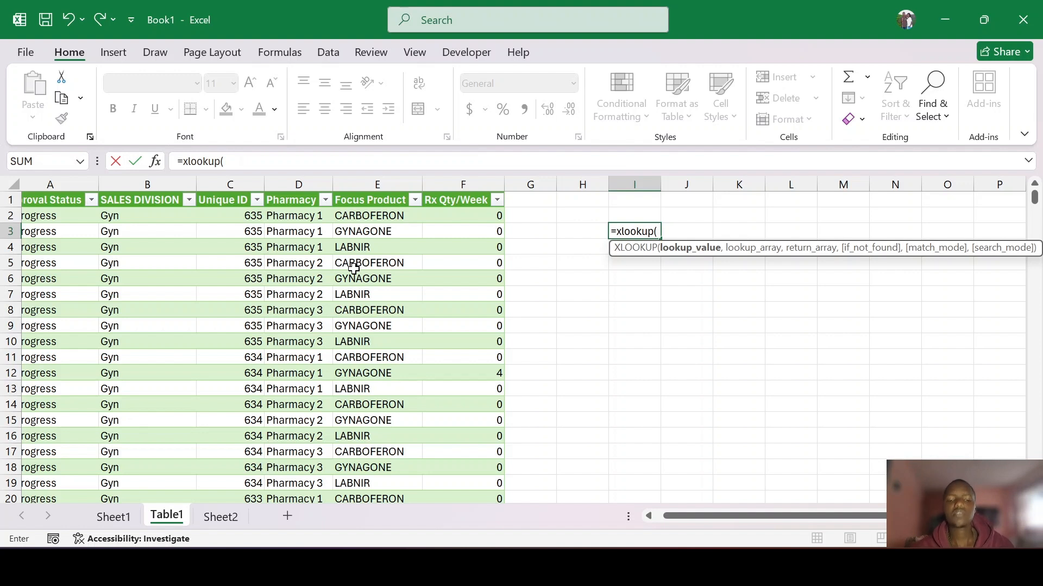
{"action": "left_click", "coordinate": [247, 306]}
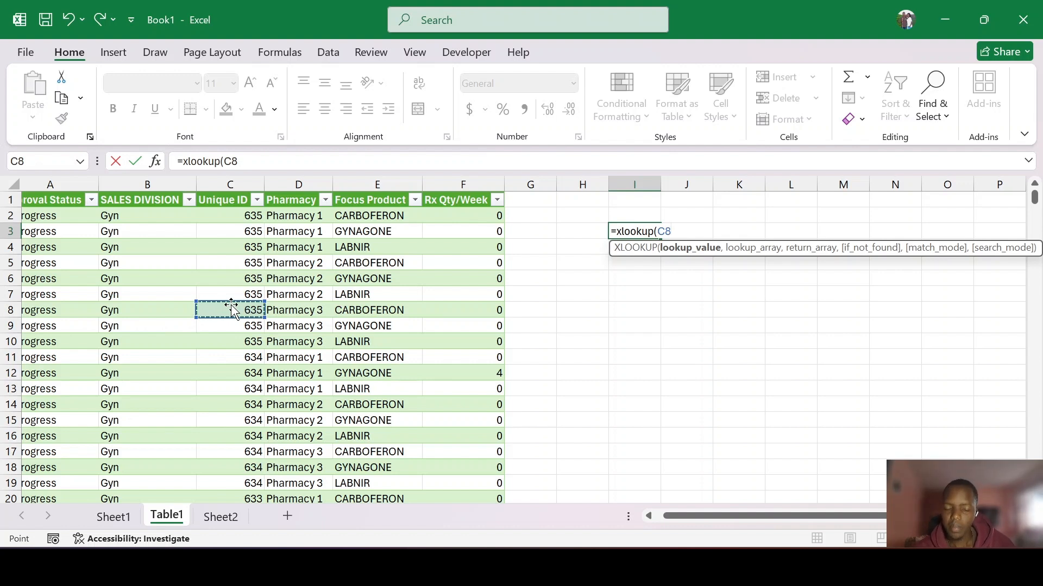
{"action": "type", "text": ","}
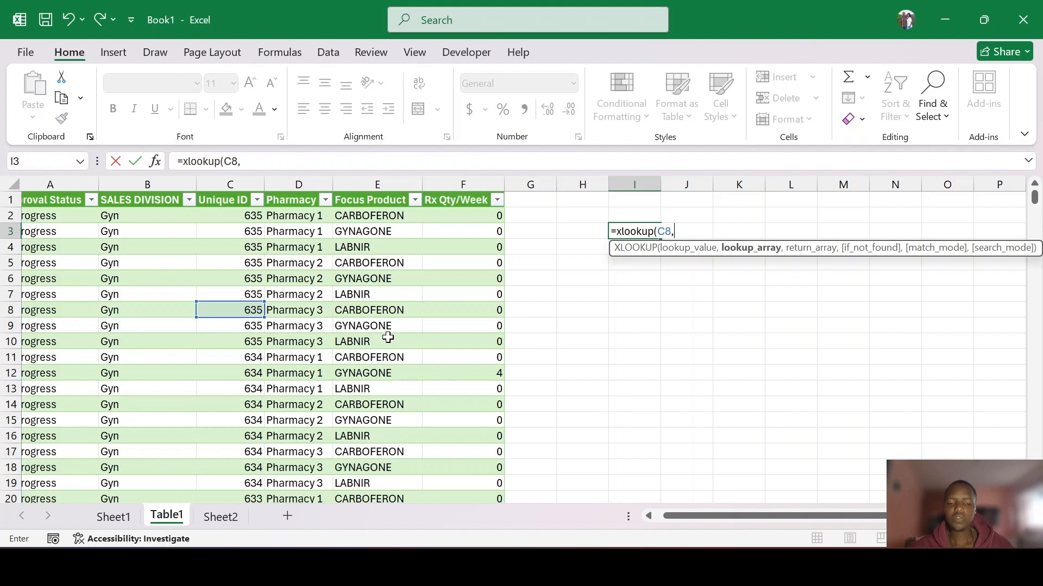
{"action": "type", "text": "Tab"}
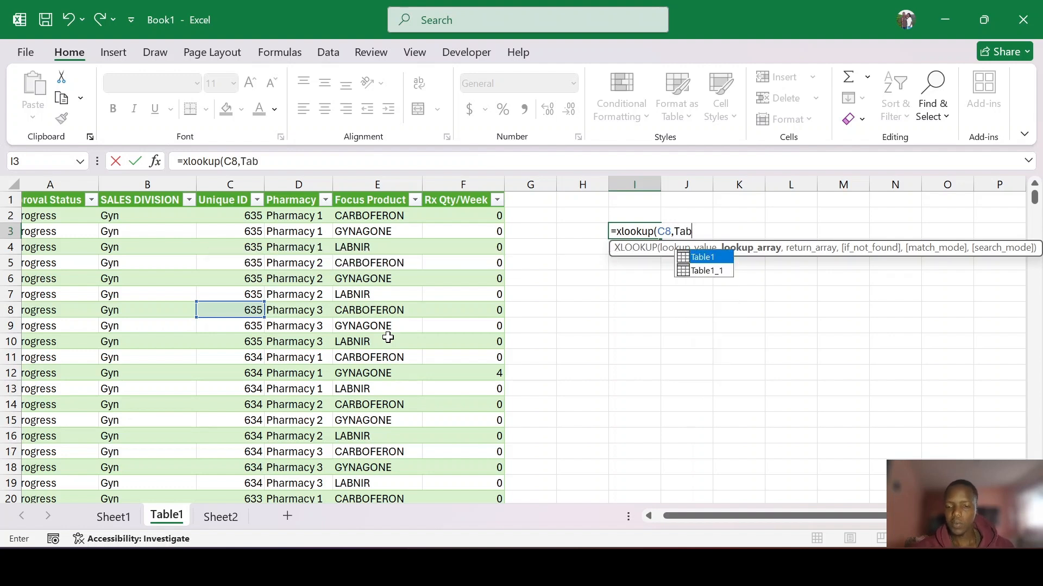
{"action": "double_click", "coordinate": [720, 270]}
{"action": "type", "text": "["}
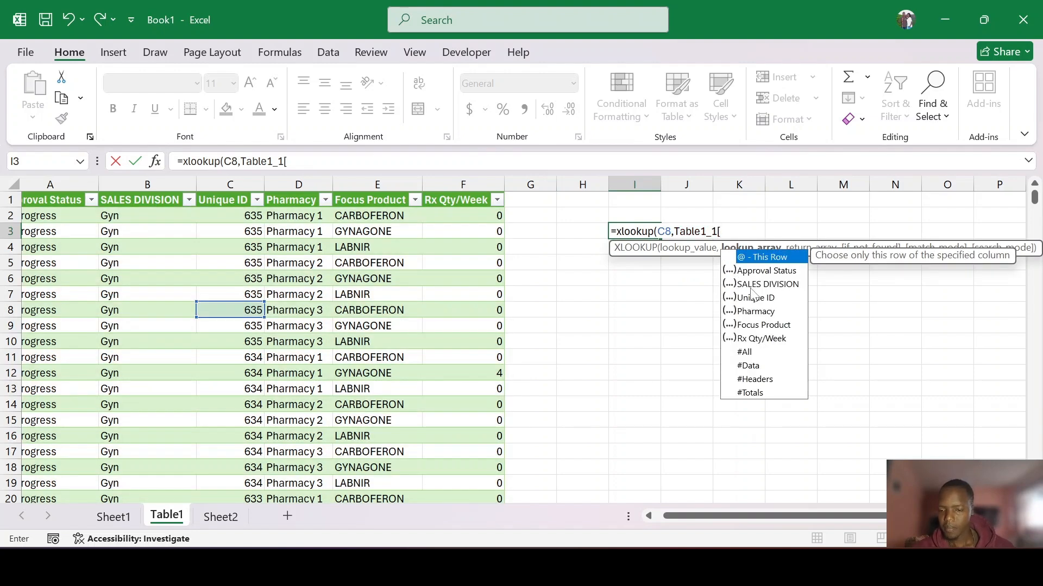
{"action": "left_click", "coordinate": [763, 311]}
{"action": "double_click", "coordinate": [760, 298]}
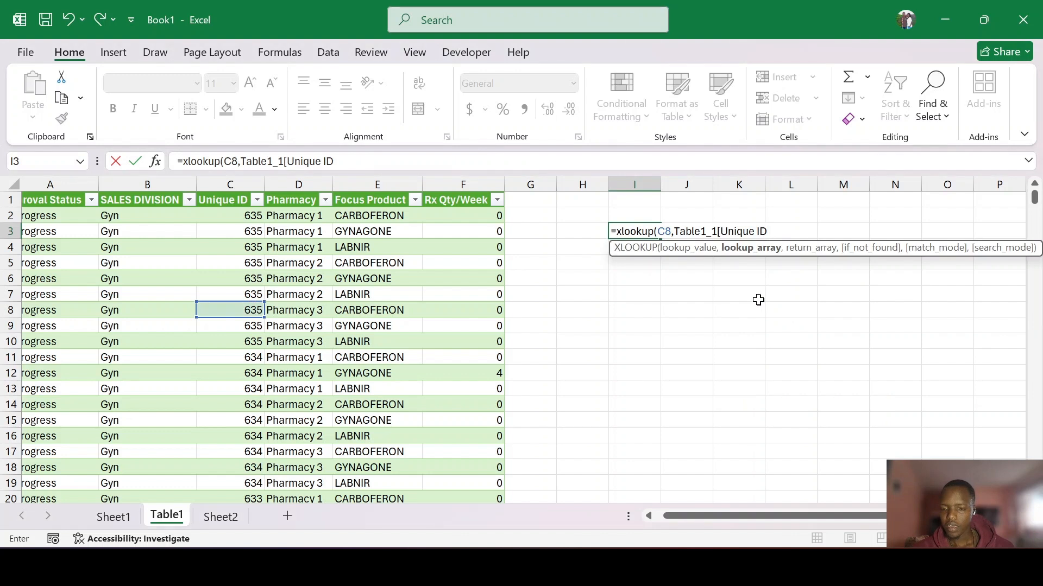
{"action": "type", "text": "],"}
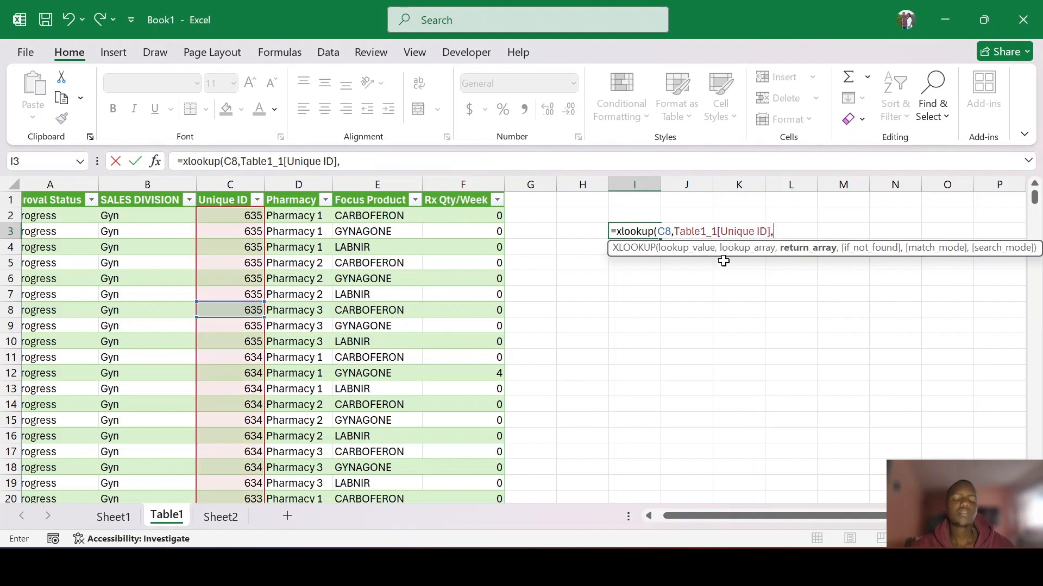
Complete the XLOOKUP with return array Table1_1[Approval Status], "Not Found" as the fallback text and match mode 0, and enter it.
{"action": "type", "text": "Tab"}
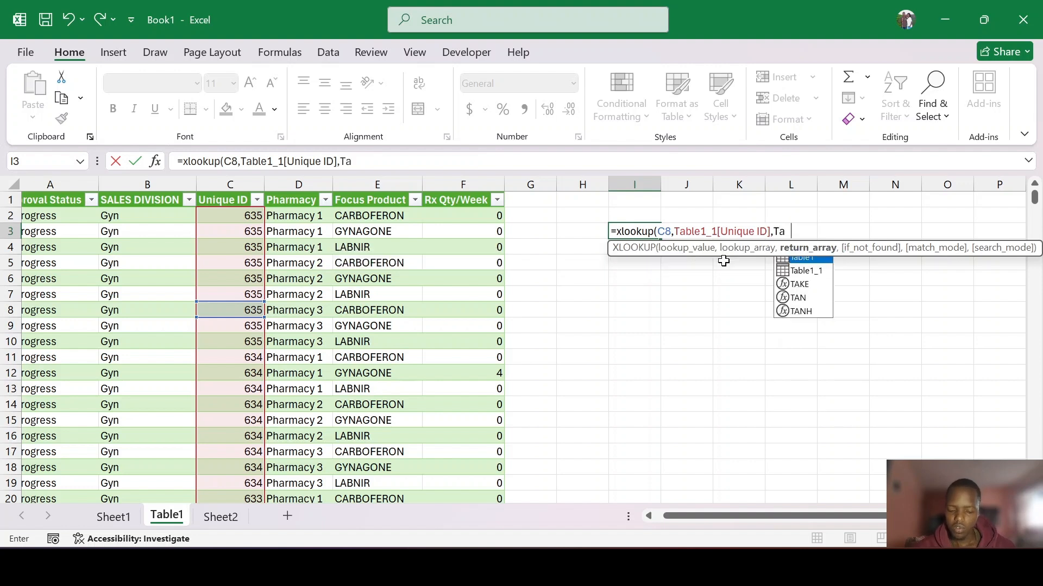
{"action": "double_click", "coordinate": [811, 271]}
{"action": "type", "text": "["}
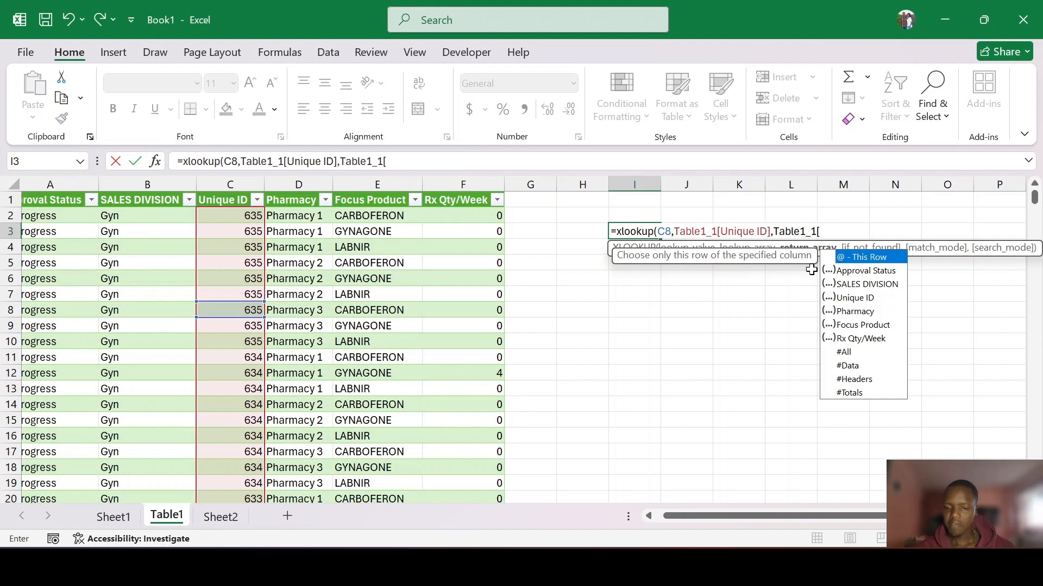
{"action": "double_click", "coordinate": [868, 272]}
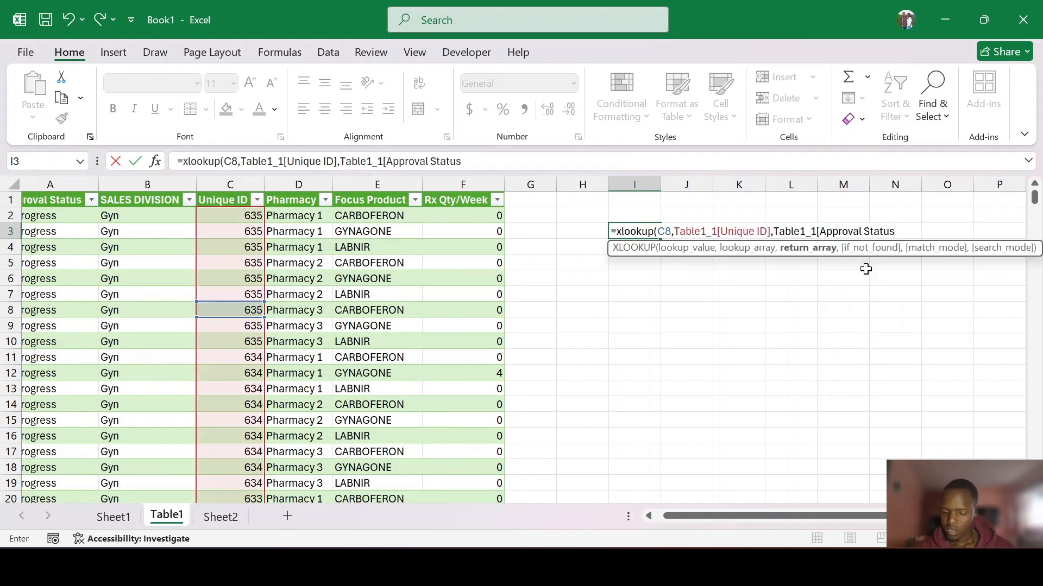
{"action": "type", "text": "],"}
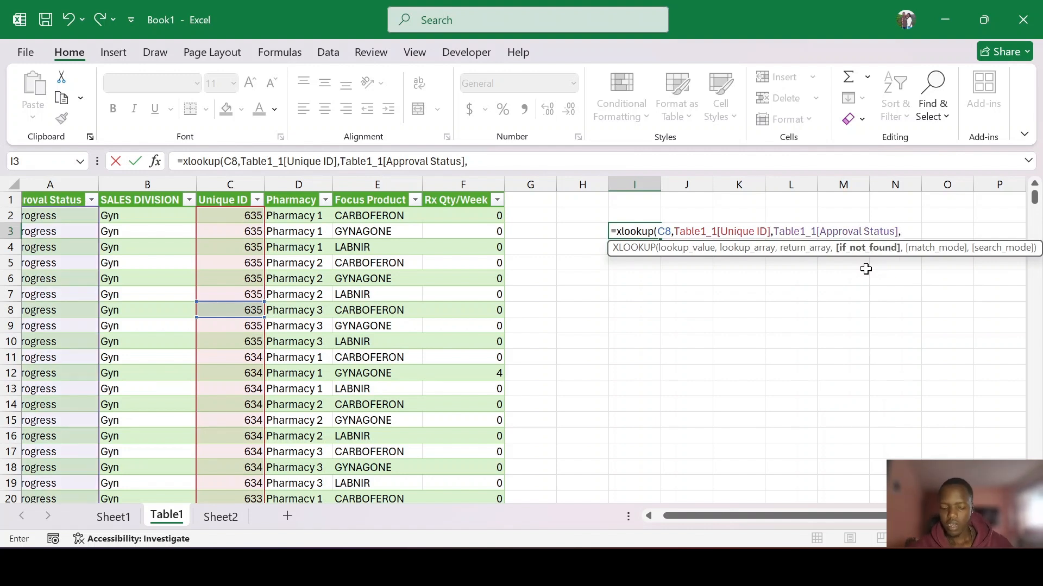
{"action": "type", "text": " \"Not"}
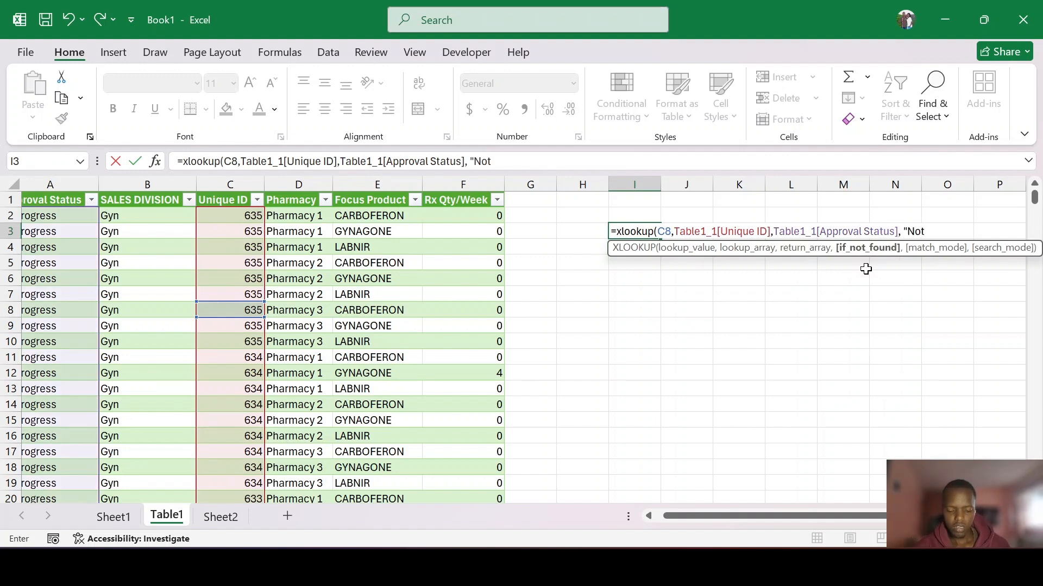
{"action": "type", "text": " Foun"}
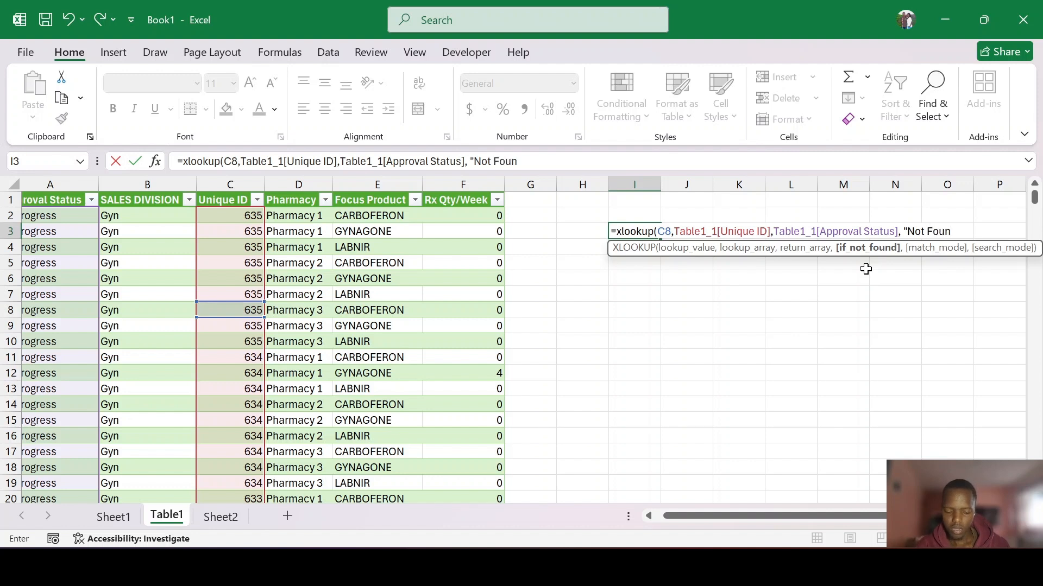
{"action": "type", "text": "d"}
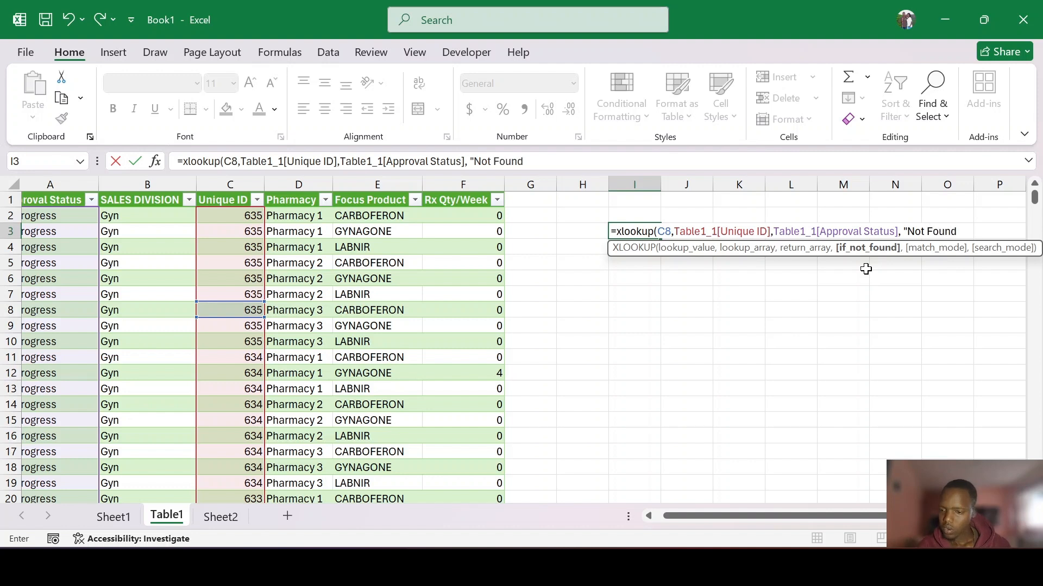
{"action": "type", "text": "\","}
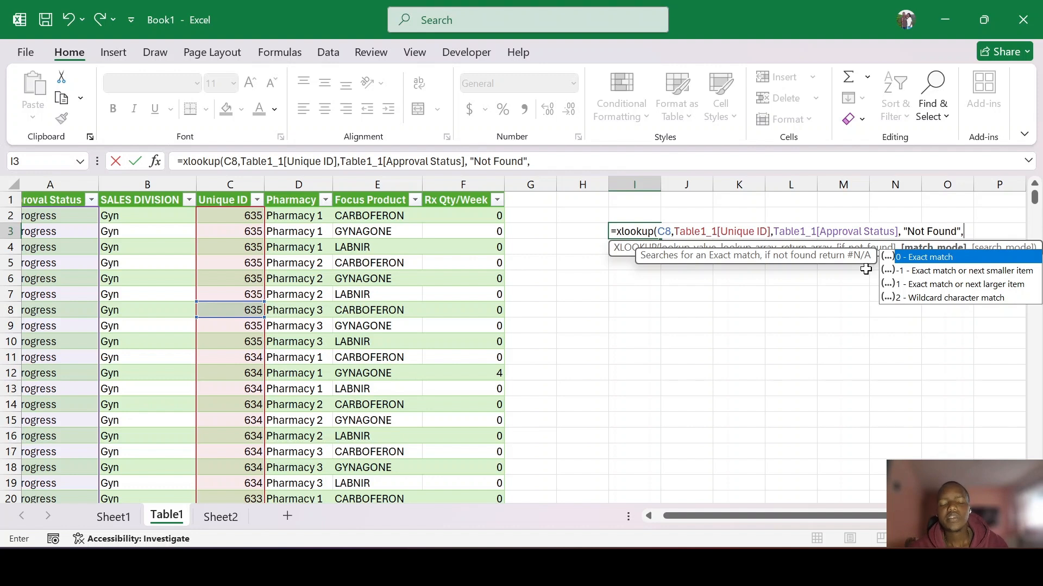
{"action": "type", "text": "0"}
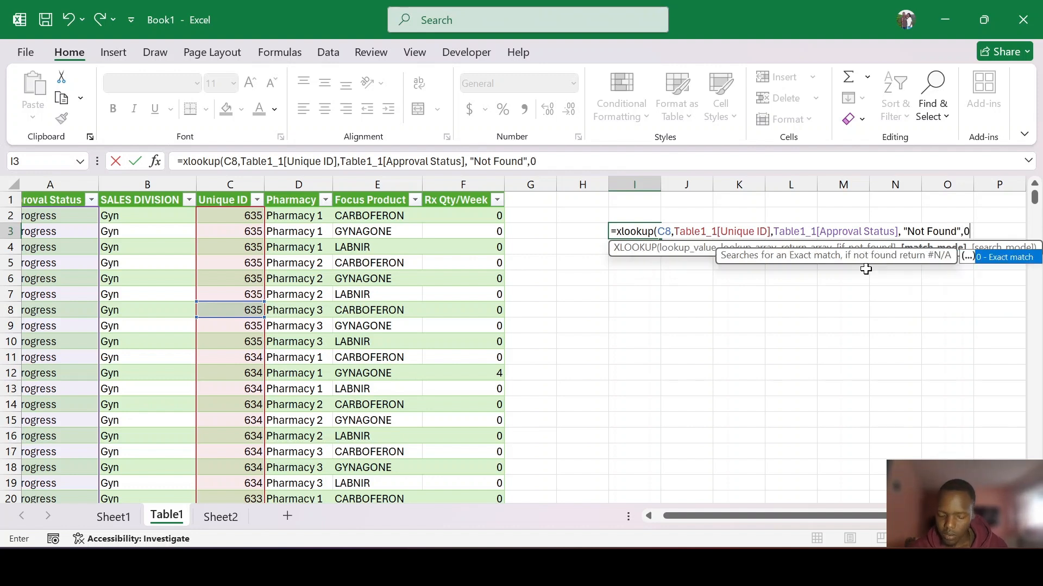
{"action": "type", "text": ")"}
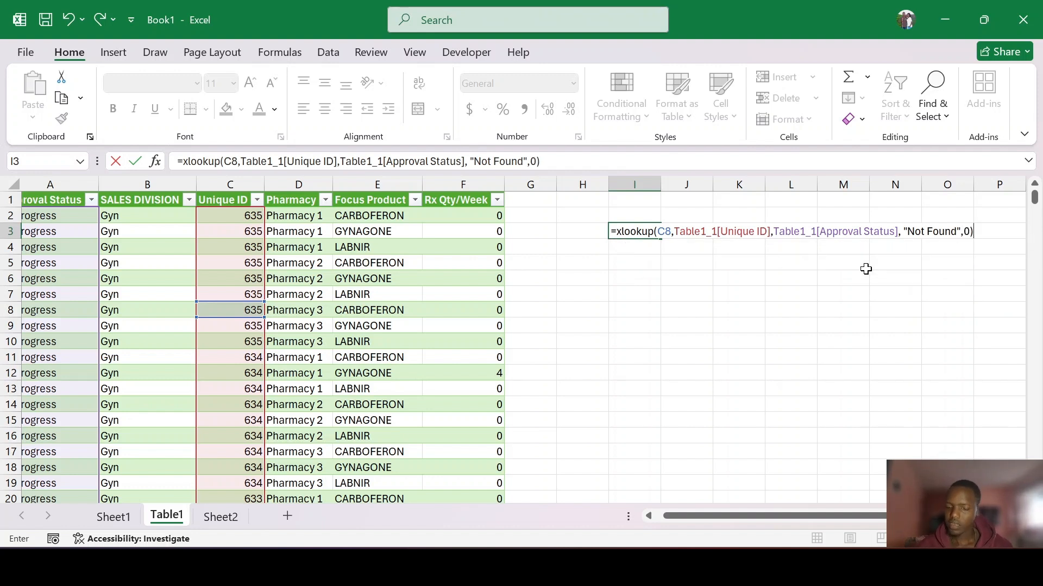
{"action": "key", "text": "Return"}
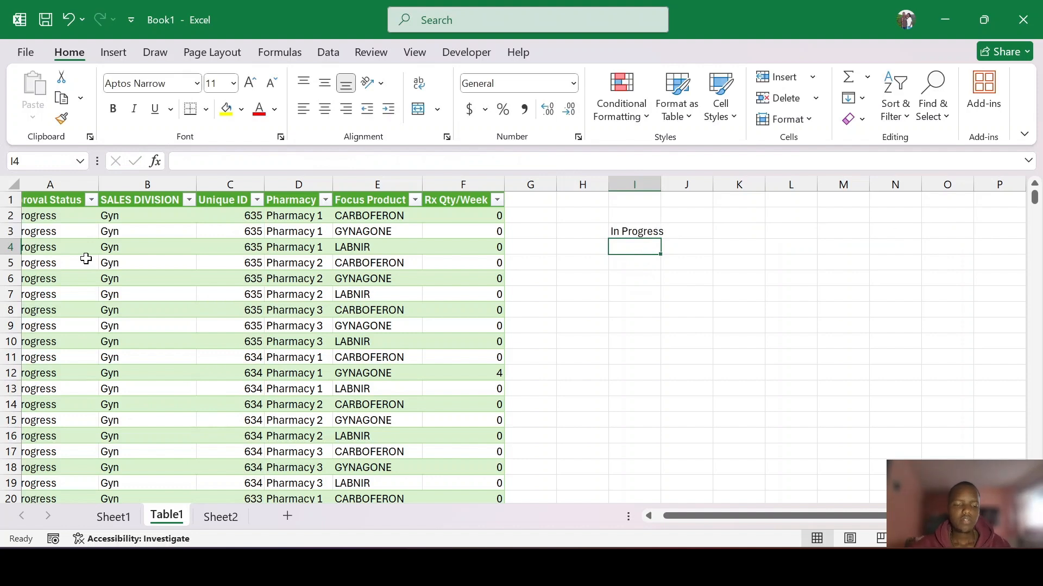
Replace the cell reference used as lookup value in the I3 XLOOKUP formula with 635.
{"action": "left_click", "coordinate": [10, 232]}
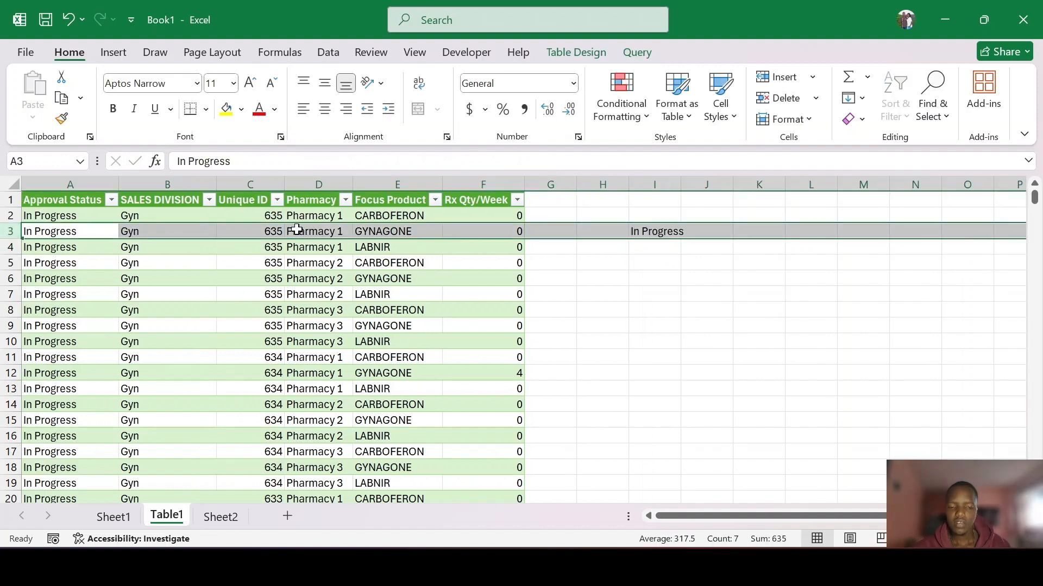
{"action": "double_click", "coordinate": [662, 230]}
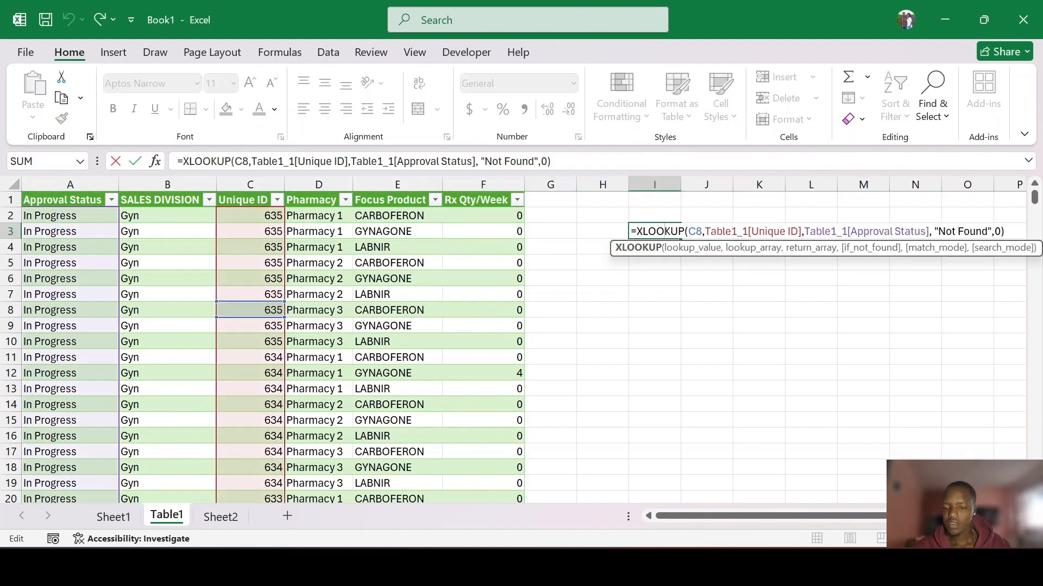
{"action": "double_click", "coordinate": [695, 231]}
{"action": "key", "text": "BackSpace"}
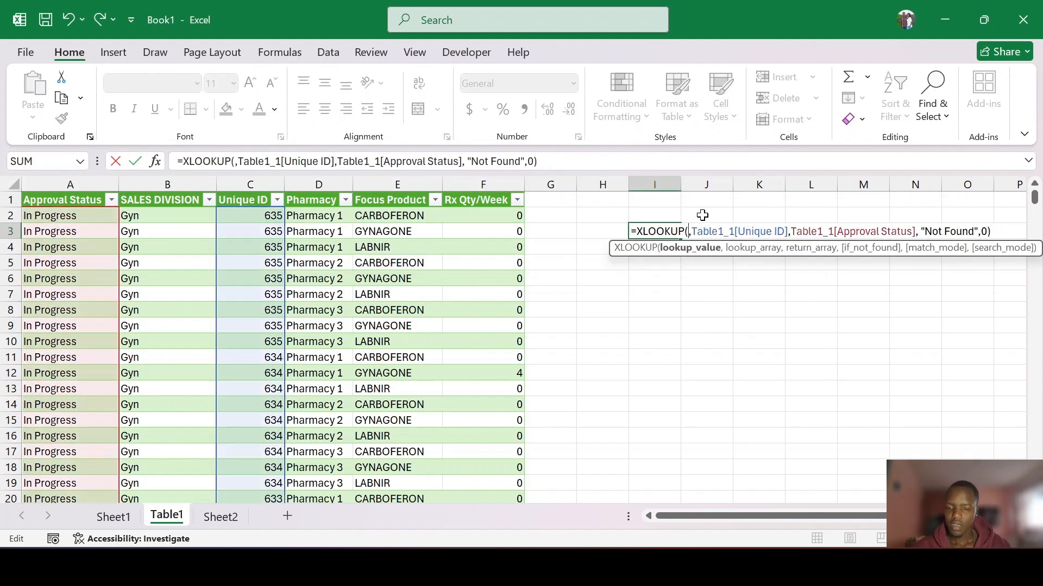
{"action": "type", "text": "635"}
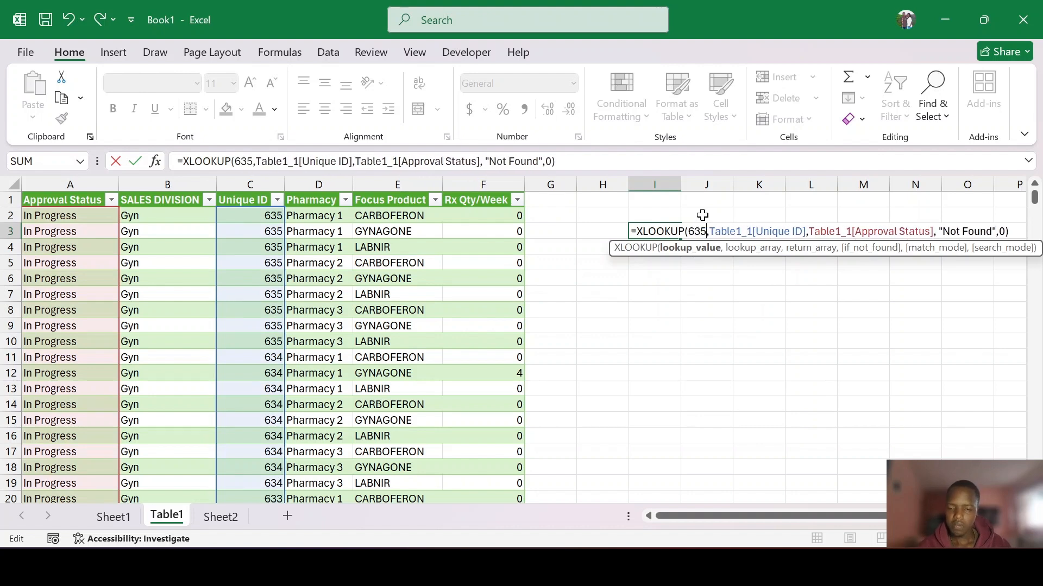
{"action": "key", "text": "Return"}
Change the lookup value in the I3 XLOOKUP formula to 1 and enter it.
{"action": "double_click", "coordinate": [682, 231]}
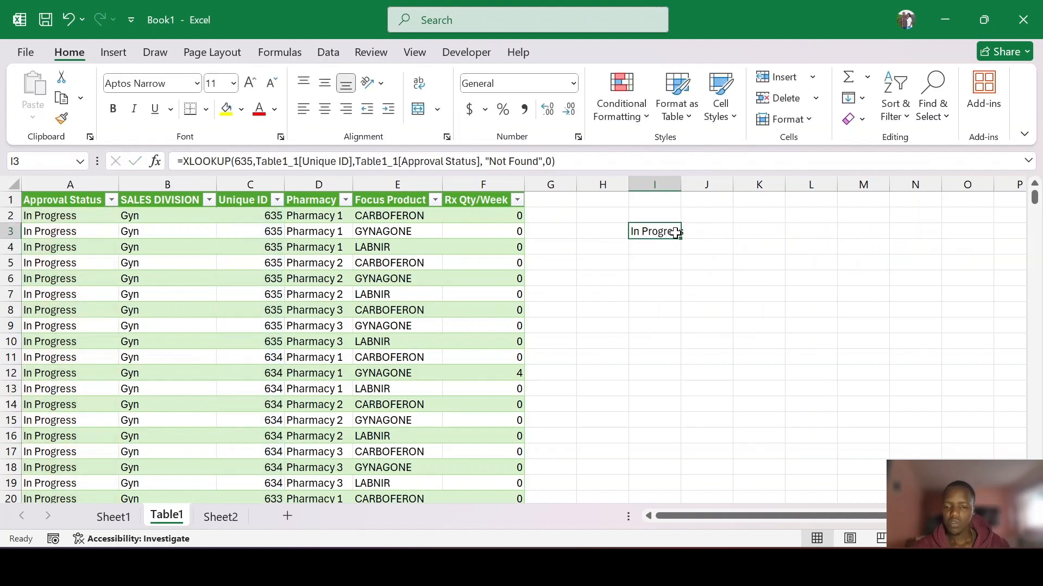
{"action": "left_click", "coordinate": [710, 231]}
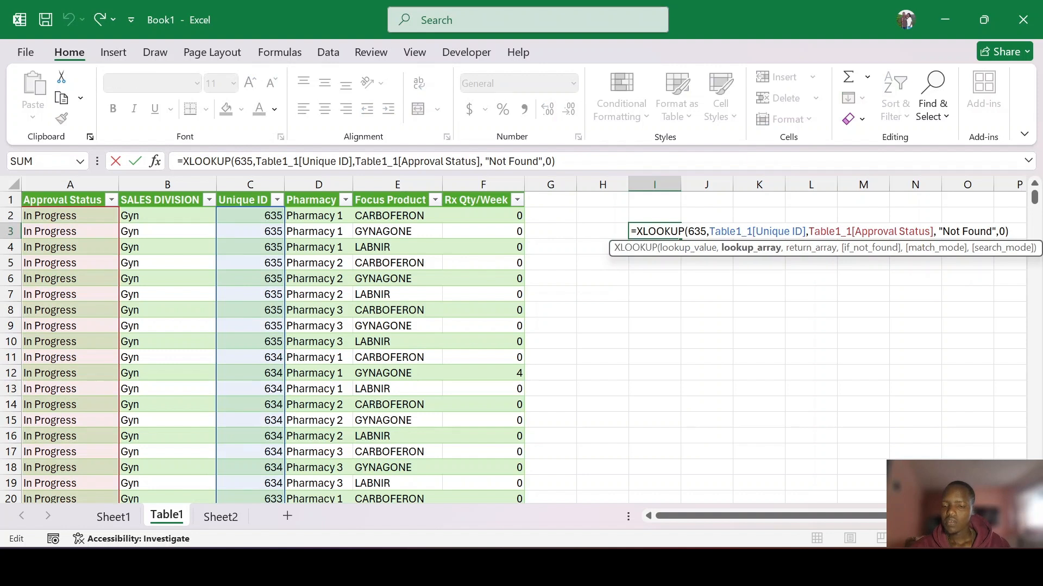
{"action": "left_click", "coordinate": [706, 231]}
{"action": "key", "text": "BackSpace"}
{"action": "key", "text": "BackSpace"}
{"action": "key", "text": "BackSpace"}
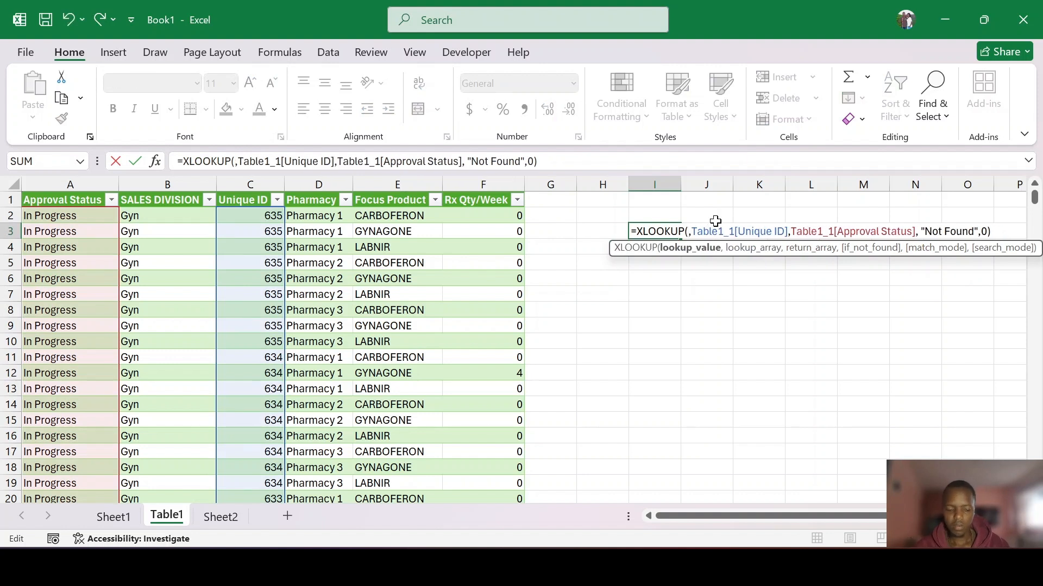
{"action": "type", "text": "1"}
{"action": "key", "text": "Return"}
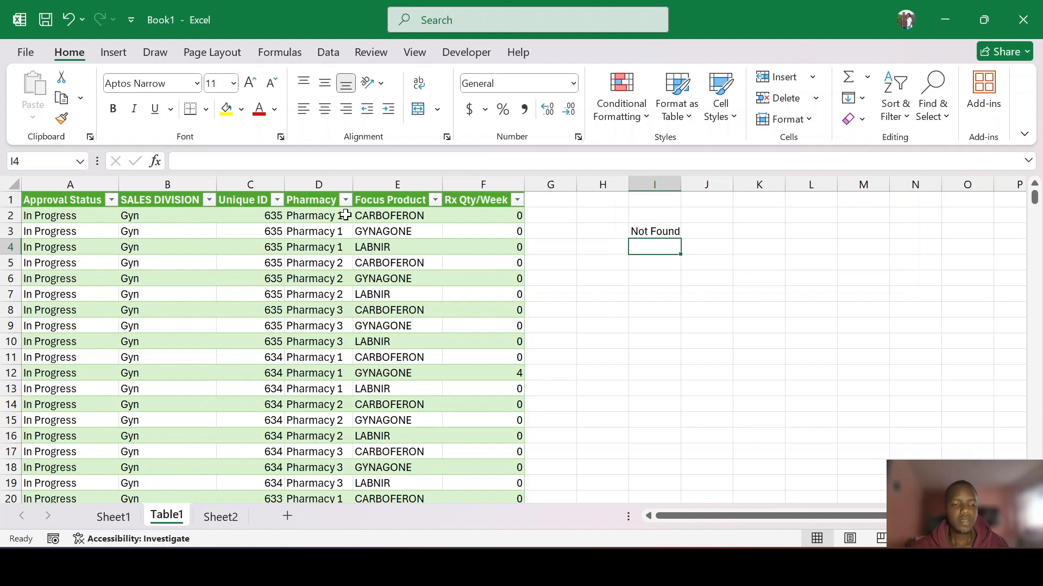
Insert a PivotTable based on the table Table1_1, placed in a new worksheet.
{"action": "left_click", "coordinate": [121, 56]}
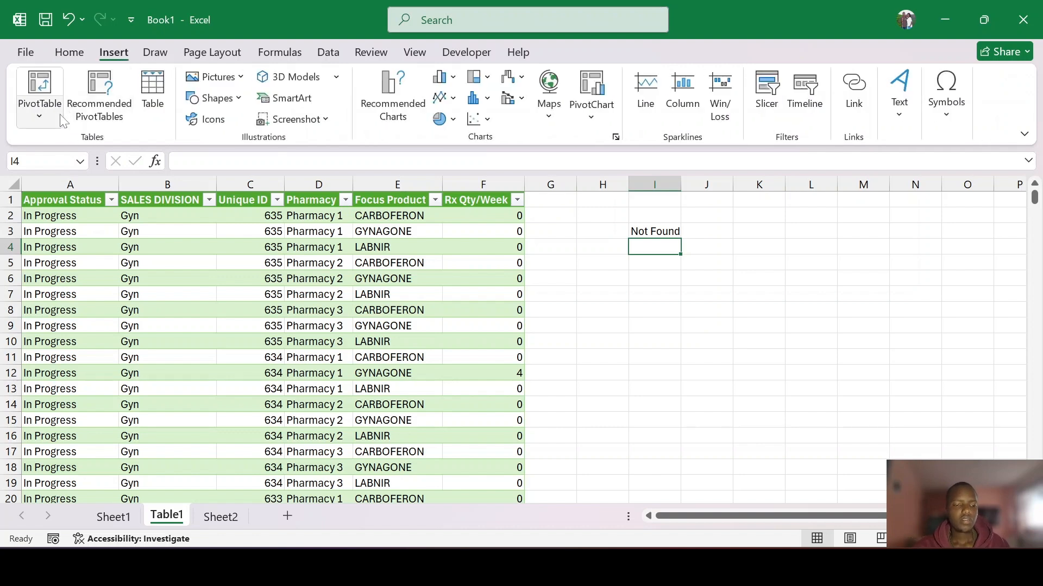
{"action": "left_click", "coordinate": [53, 90]}
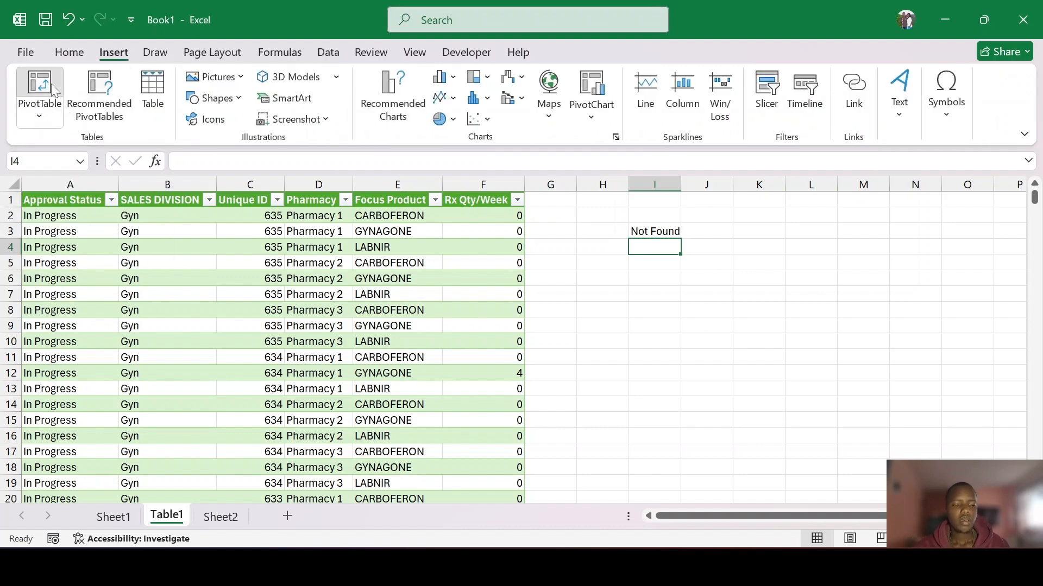
{"action": "left_click", "coordinate": [387, 229]}
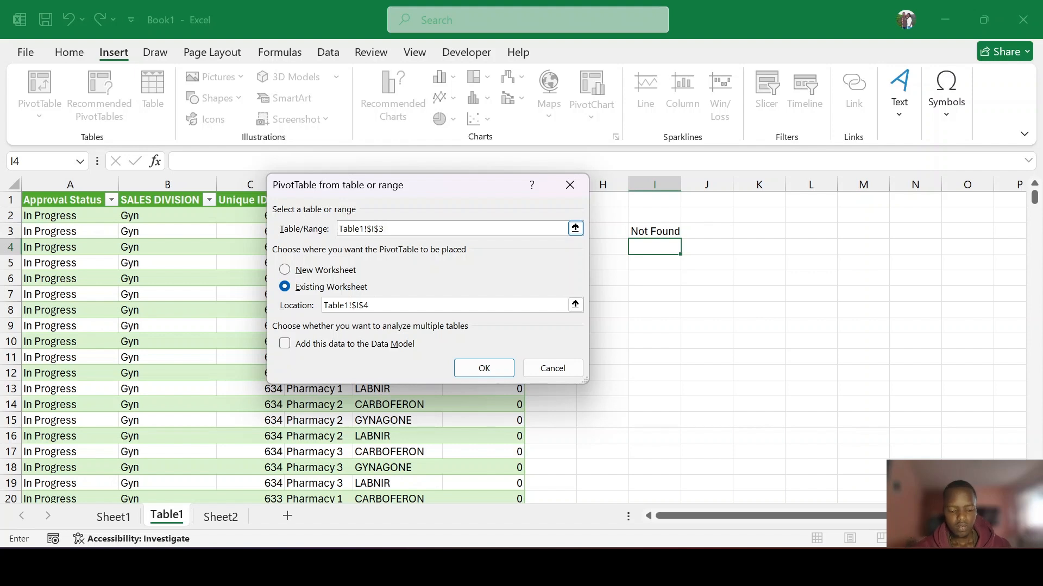
{"action": "key", "text": "F2"}
{"action": "key", "text": "BackSpace"}
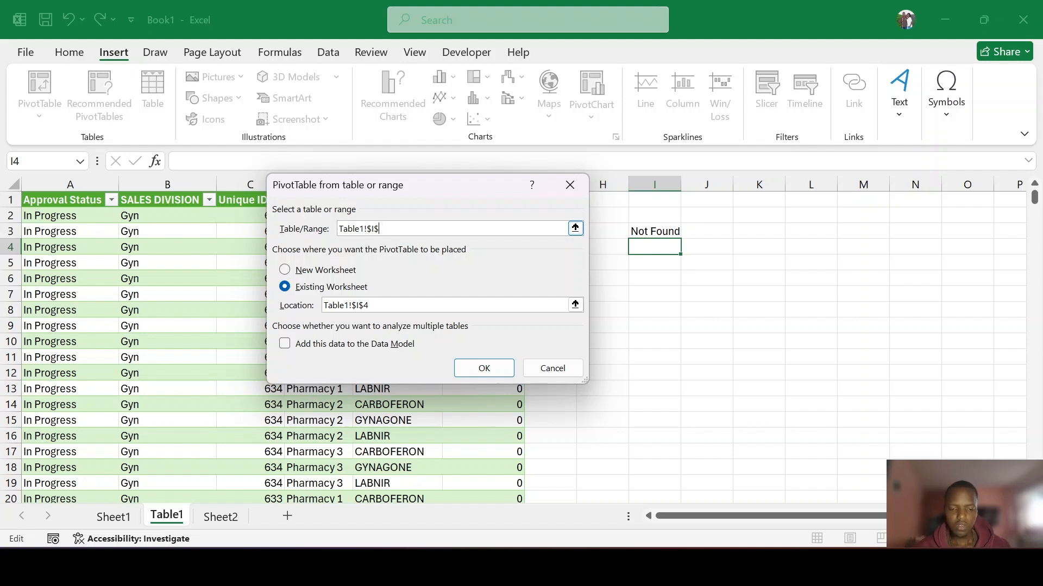
{"action": "key", "text": "BackSpace"}
{"action": "key", "text": "BackSpace"}
{"action": "key", "text": "BackSpace"}
{"action": "key", "text": "BackSpace"}
{"action": "key", "text": "BackSpace"}
{"action": "key", "text": "BackSpace"}
{"action": "key", "text": "BackSpace"}
{"action": "key", "text": "BackSpace"}
{"action": "key", "text": "BackSpace"}
{"action": "key", "text": "BackSpace"}
{"action": "type", "text": "Ta"}
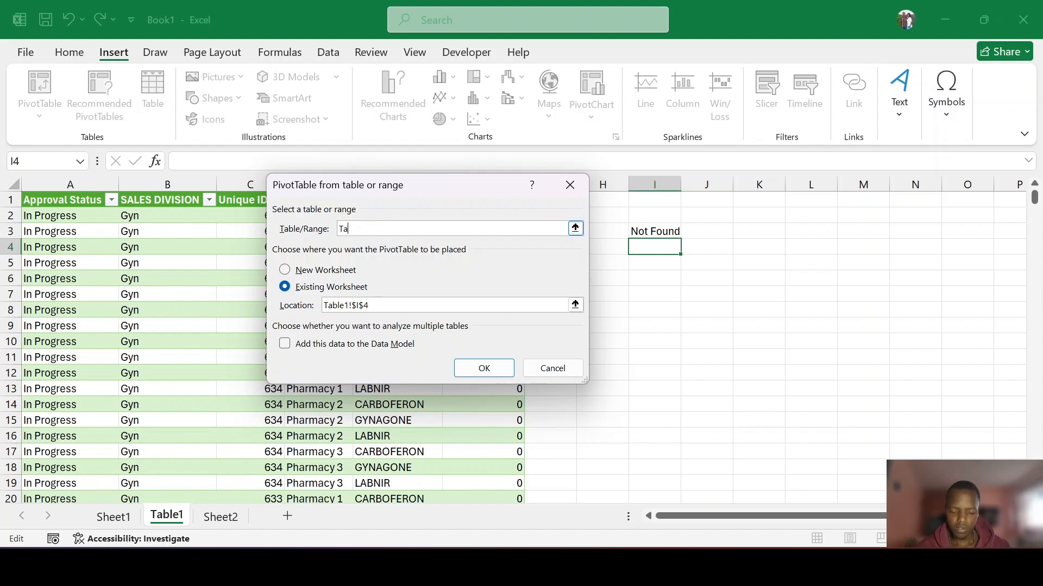
{"action": "type", "text": "ble1_1"}
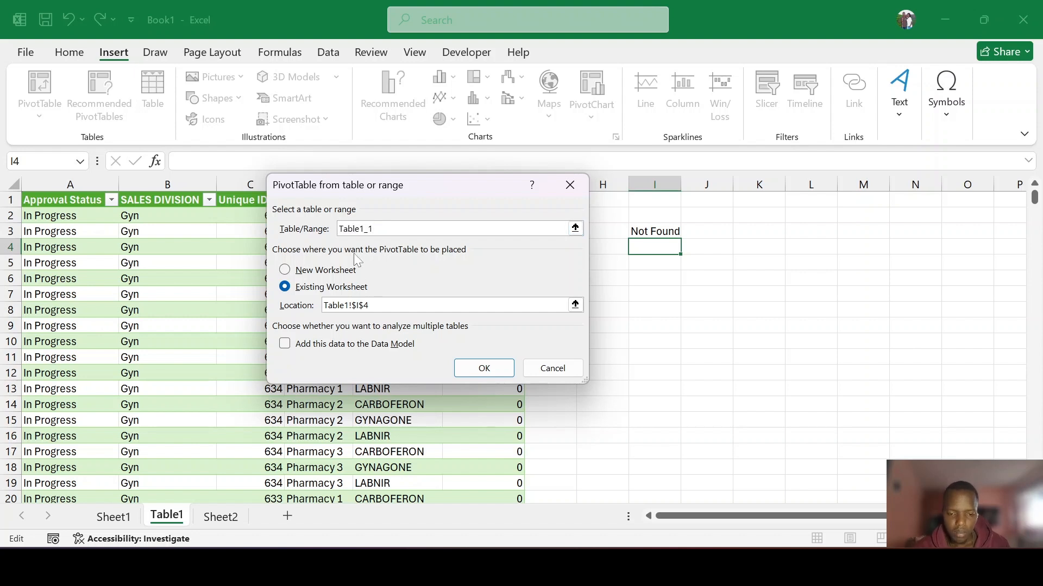
{"action": "left_click", "coordinate": [329, 270]}
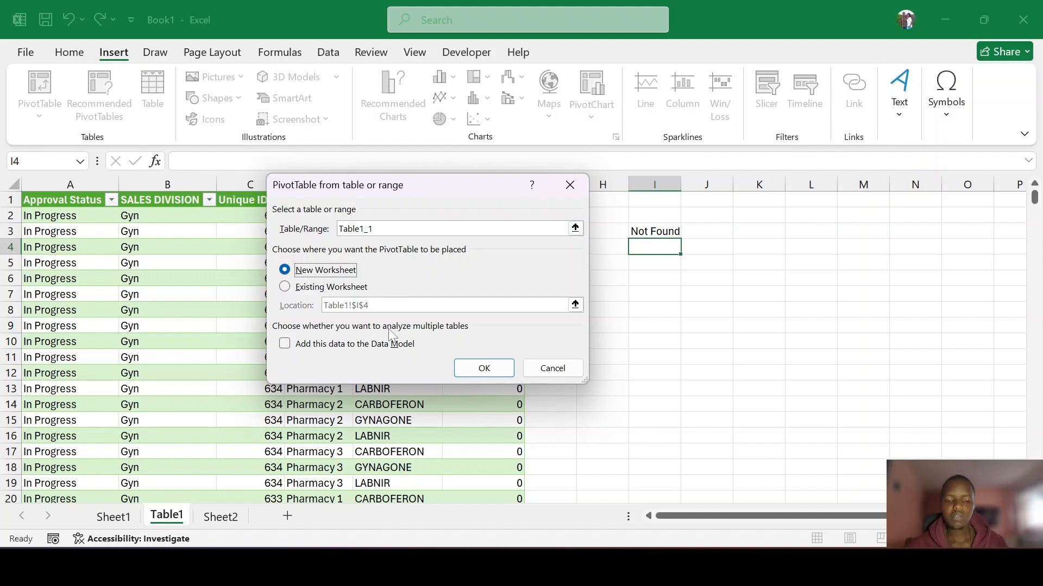
{"action": "left_click", "coordinate": [464, 369]}
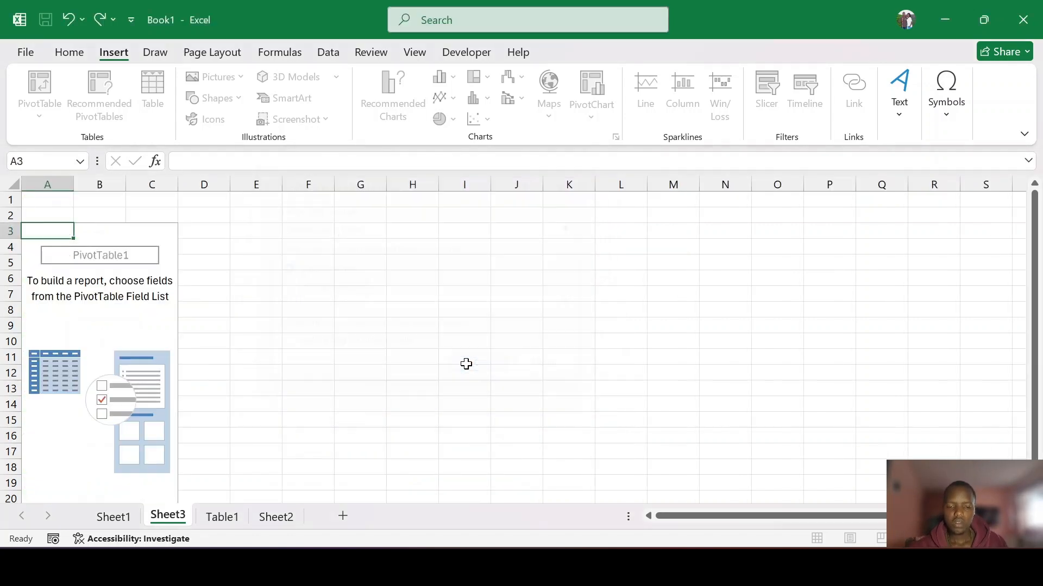
Add the Rx Qty/Week field to the PivotTable's Values area.
{"action": "scroll", "coordinate": [926, 315], "scroll_direction": "down", "scroll_amount": 1}
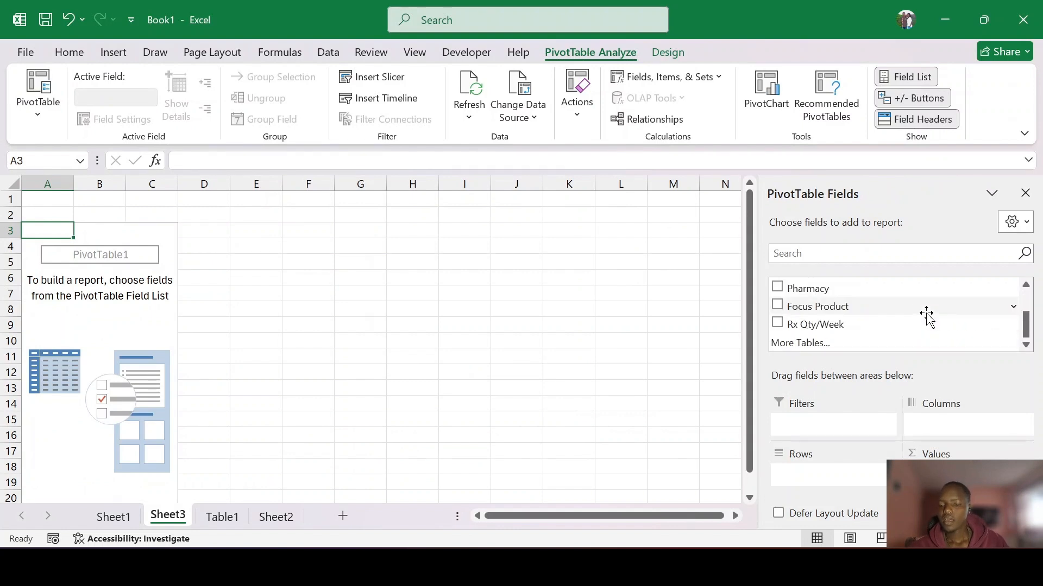
{"action": "left_click_drag", "start_coordinate": [884, 332], "coordinate": [956, 475]}
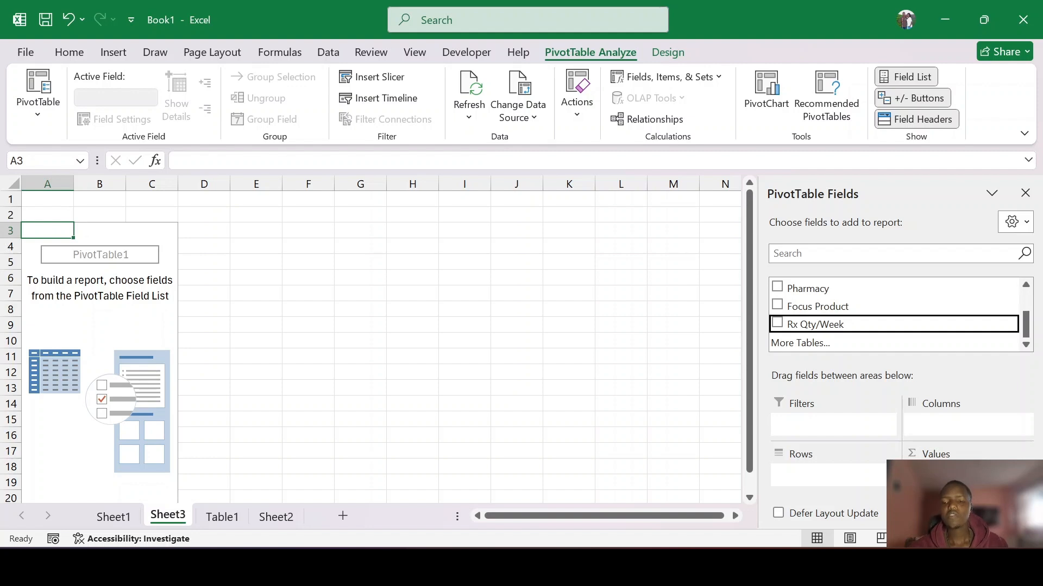
{"action": "left_click_drag", "start_coordinate": [955, 476], "coordinate": [957, 477]}
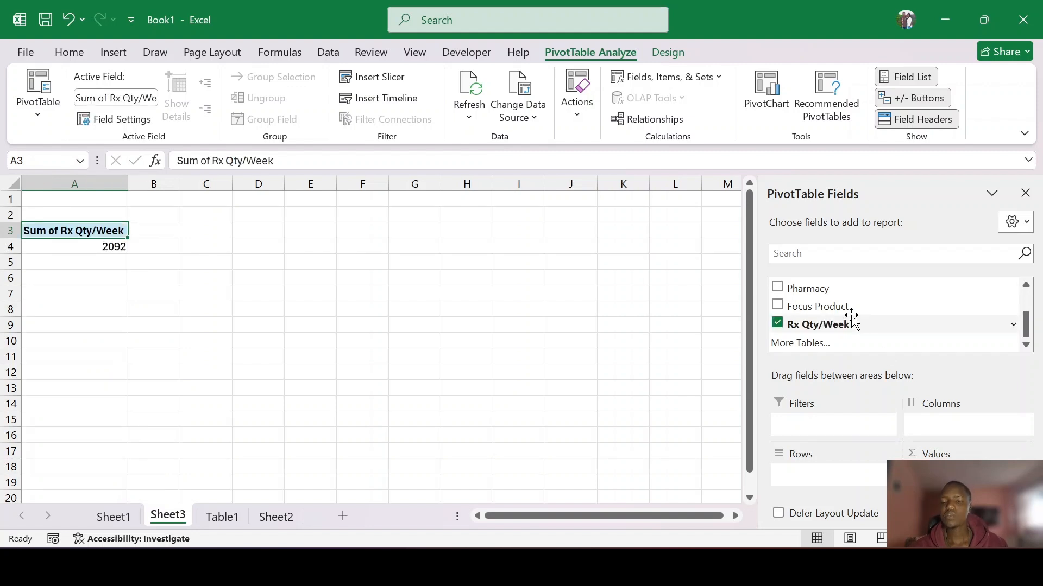
Add the SALES DIVISION field to the PivotTable's Rows area.
{"action": "scroll", "coordinate": [850, 316], "scroll_direction": "up", "scroll_amount": 1}
{"action": "scroll", "coordinate": [850, 316], "scroll_direction": "down", "scroll_amount": 1}
{"action": "scroll", "coordinate": [851, 316], "scroll_direction": "up", "scroll_amount": 1}
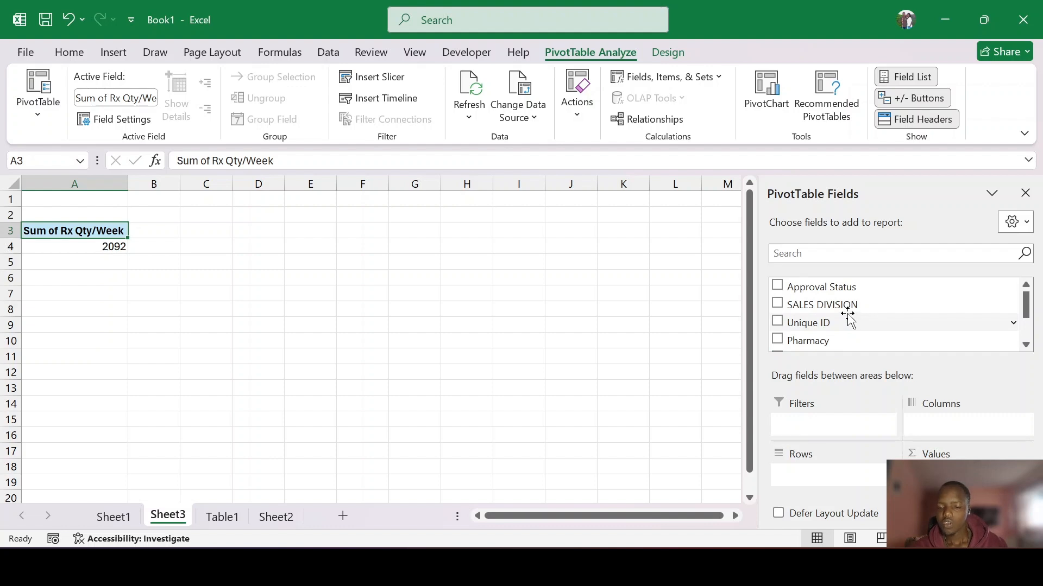
{"action": "left_click_drag", "start_coordinate": [850, 310], "coordinate": [821, 474]}
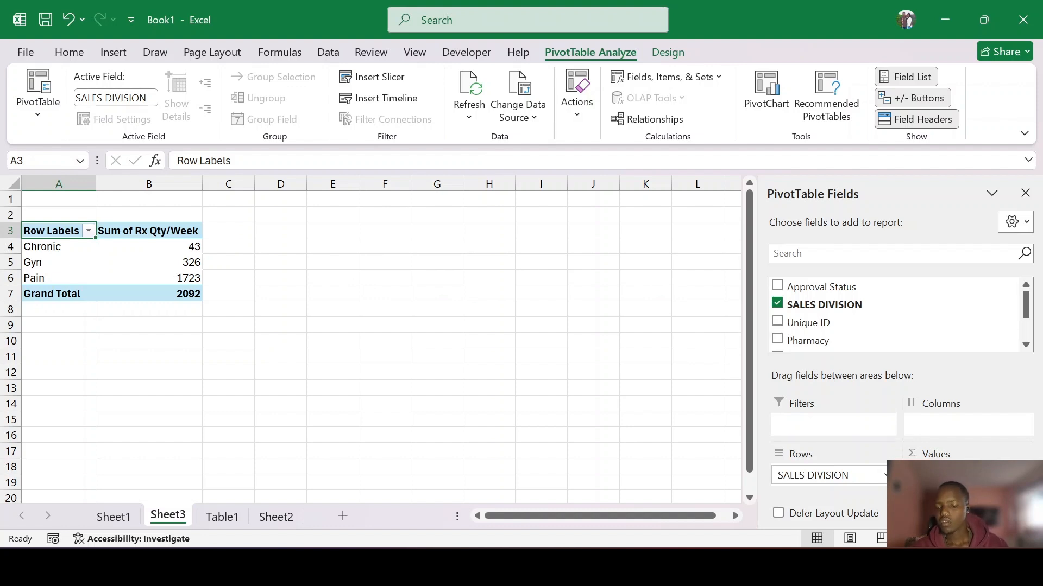
Review the value field settings of Rx Qty/Week and accept Sum as the calculation type.
{"action": "left_click", "coordinate": [956, 475]}
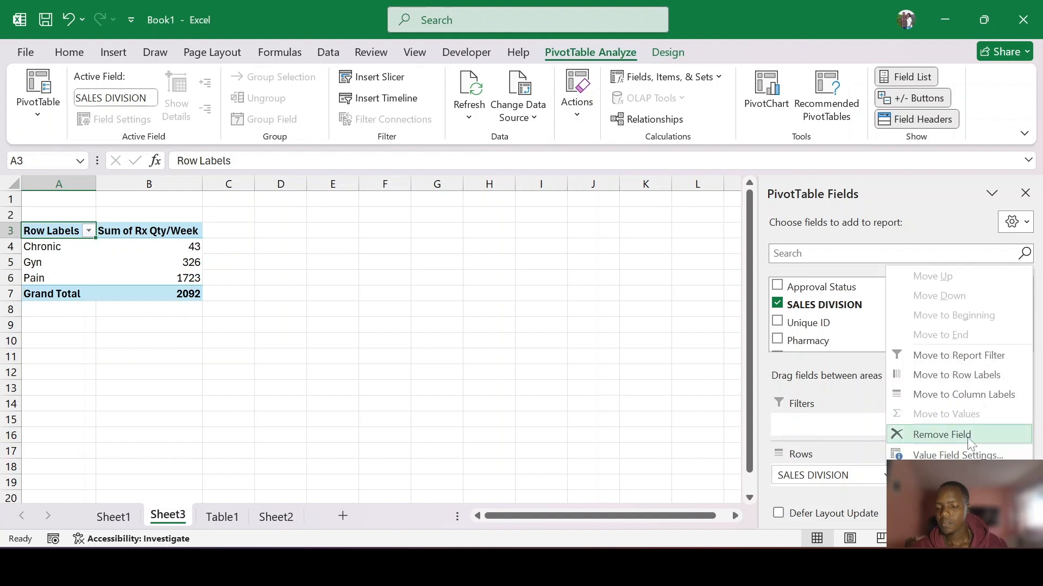
{"action": "left_click", "coordinate": [956, 455]}
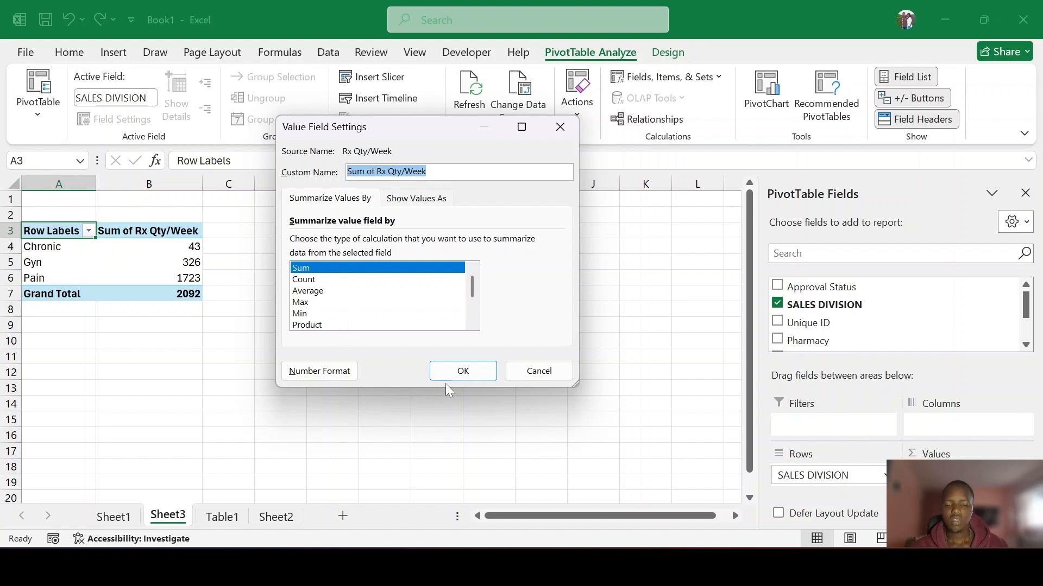
{"action": "left_click", "coordinate": [464, 372]}
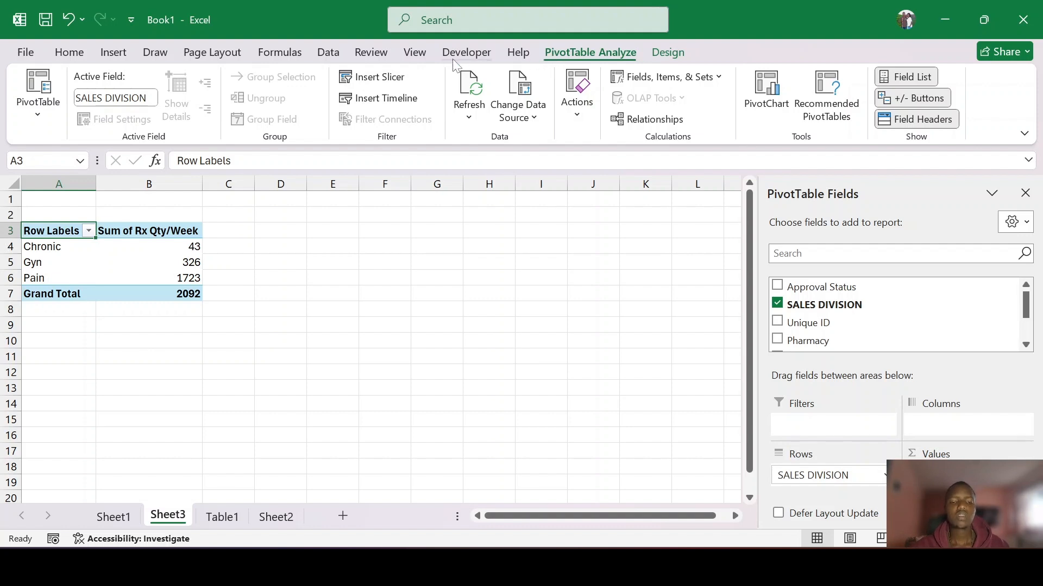
Insert a slicer for the Pharmacy field of the PivotTable.
{"action": "left_click", "coordinate": [388, 82]}
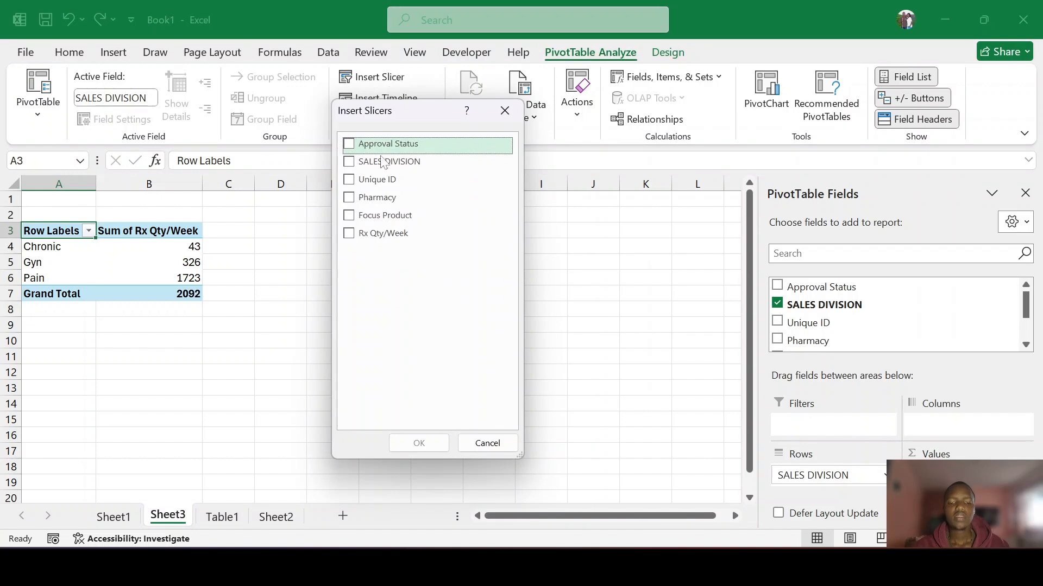
{"action": "left_click", "coordinate": [348, 197]}
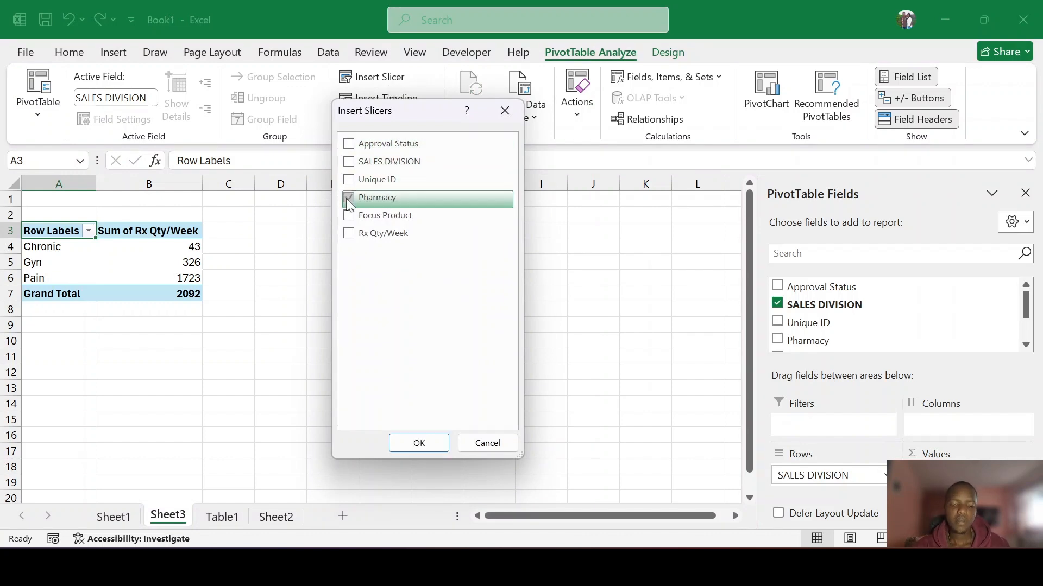
{"action": "left_click", "coordinate": [406, 442]}
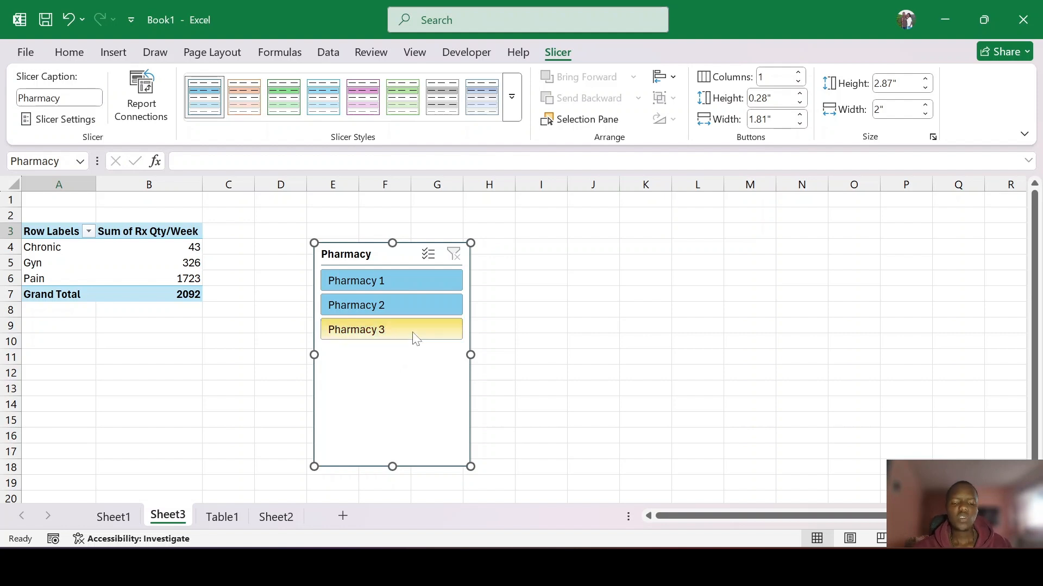
Filter the PivotTable with the slicer by Pharmacy 1, Pharmacy 2 and finally Pharmacy 3.
{"action": "left_click", "coordinate": [428, 282]}
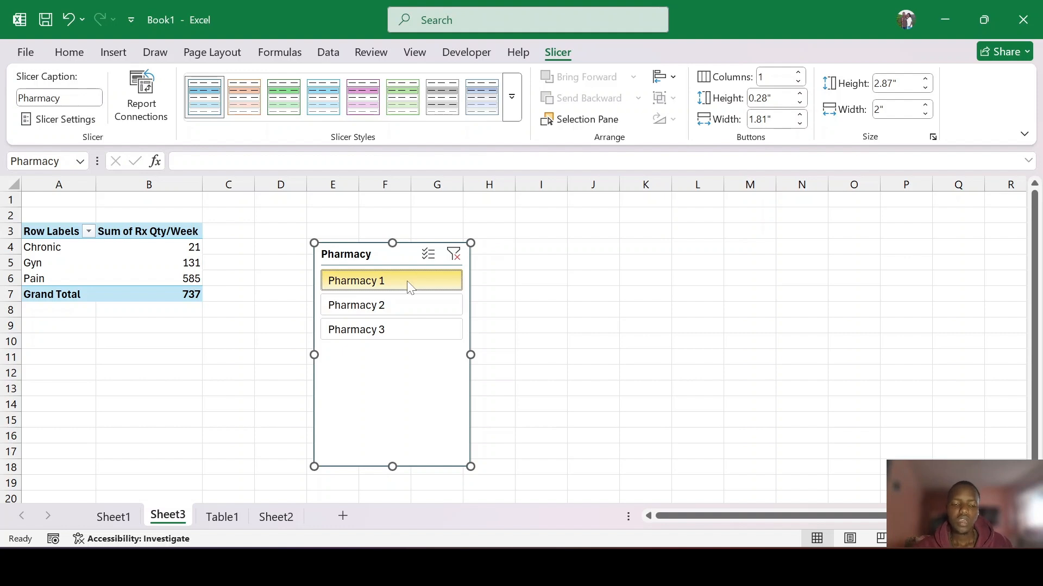
{"action": "left_click", "coordinate": [395, 306]}
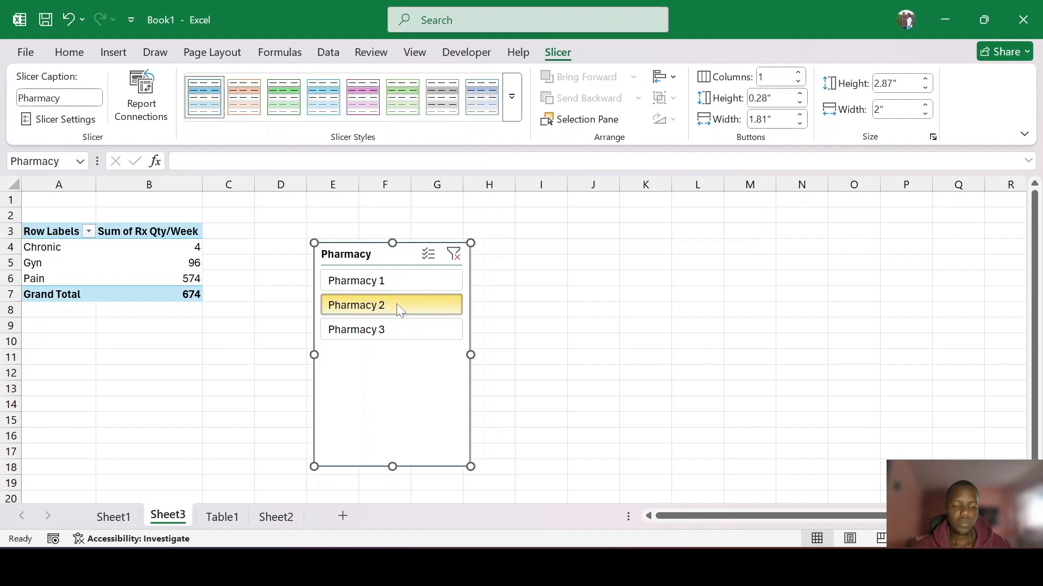
{"action": "left_click", "coordinate": [395, 333]}
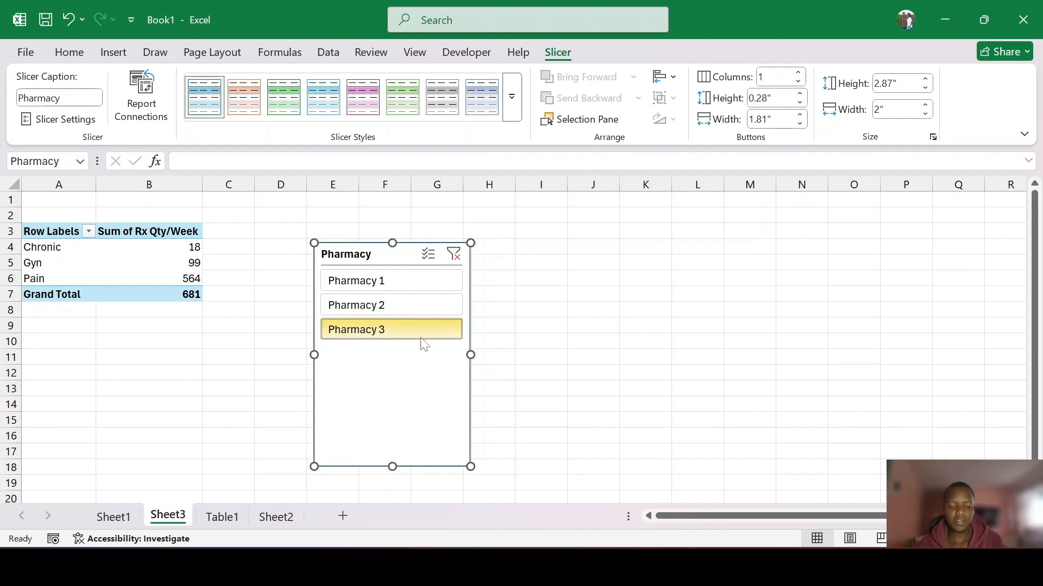
Move the PivotTable worksheet Sheet3 to sit between Table1 and Sheet2.
{"action": "left_click", "coordinate": [222, 517]}
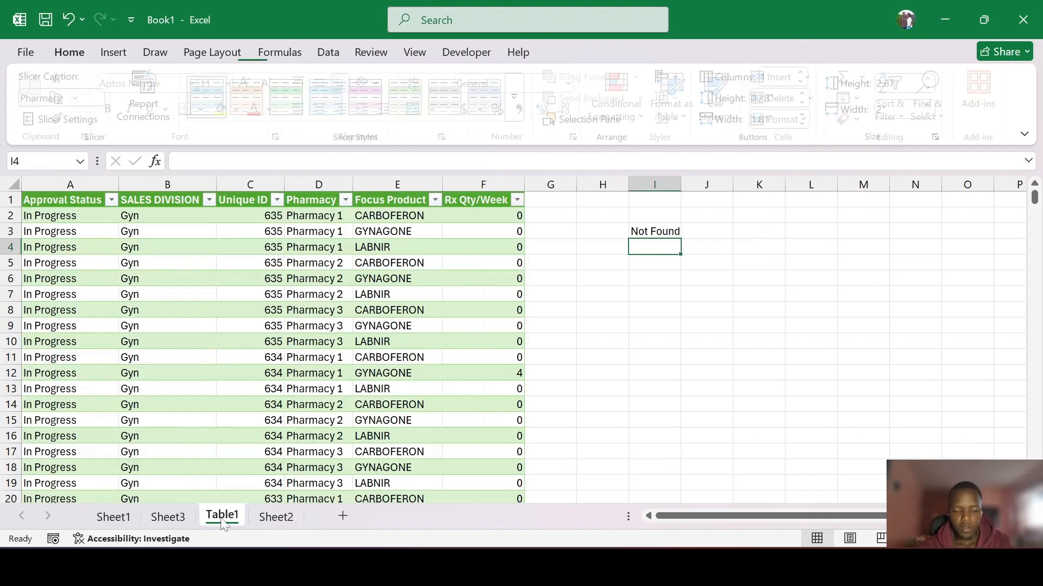
{"action": "left_click", "coordinate": [186, 517]}
{"action": "left_click_drag", "start_coordinate": [167, 517], "coordinate": [236, 522]}
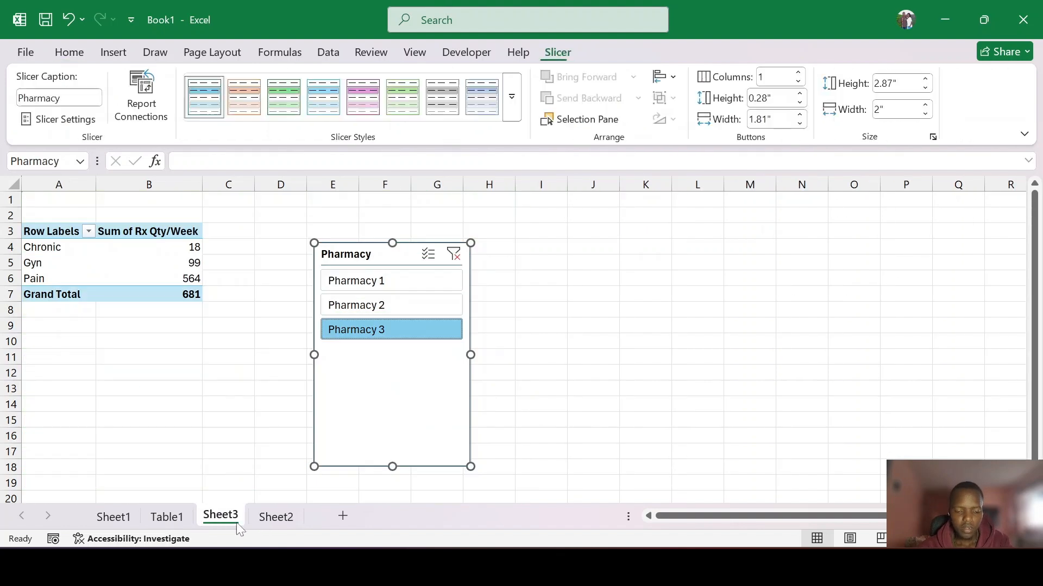
Start a Top 10% conditional formatting rule on the whole Rx Qty/Week column of the Table1 sheet.
{"action": "left_click", "coordinate": [179, 517]}
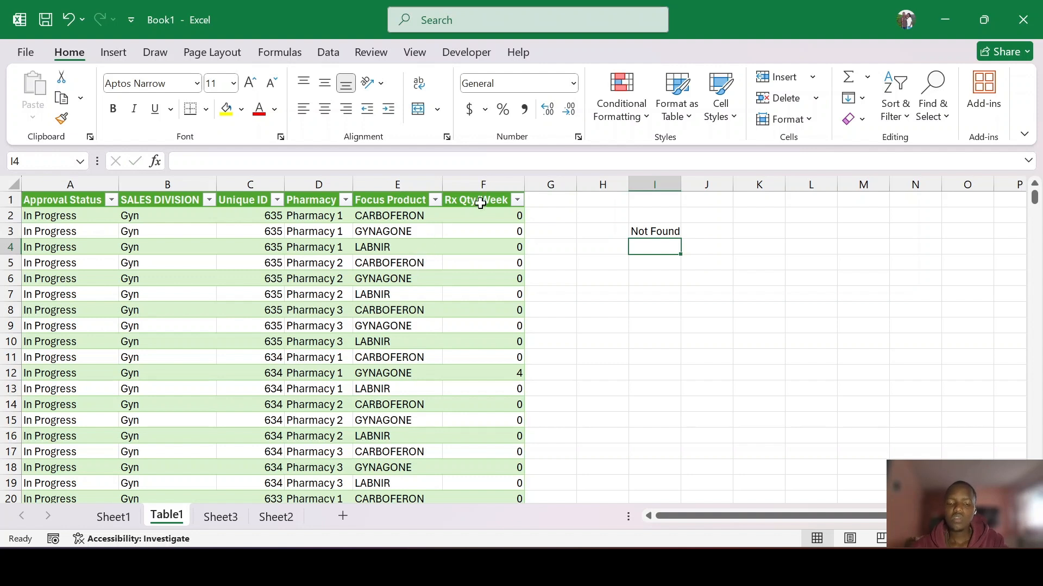
{"action": "left_click", "coordinate": [475, 198]}
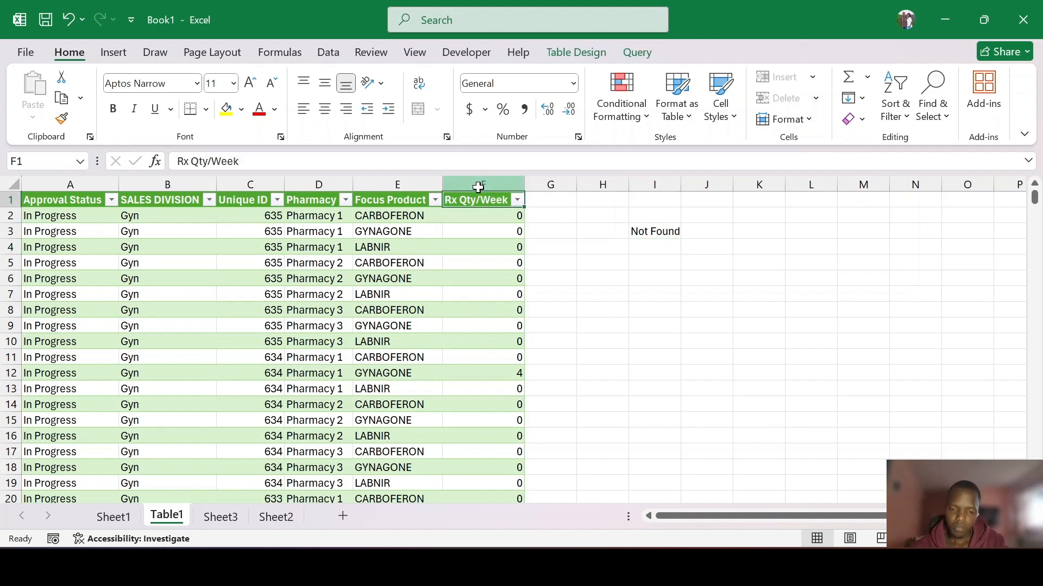
{"action": "left_click", "coordinate": [483, 183]}
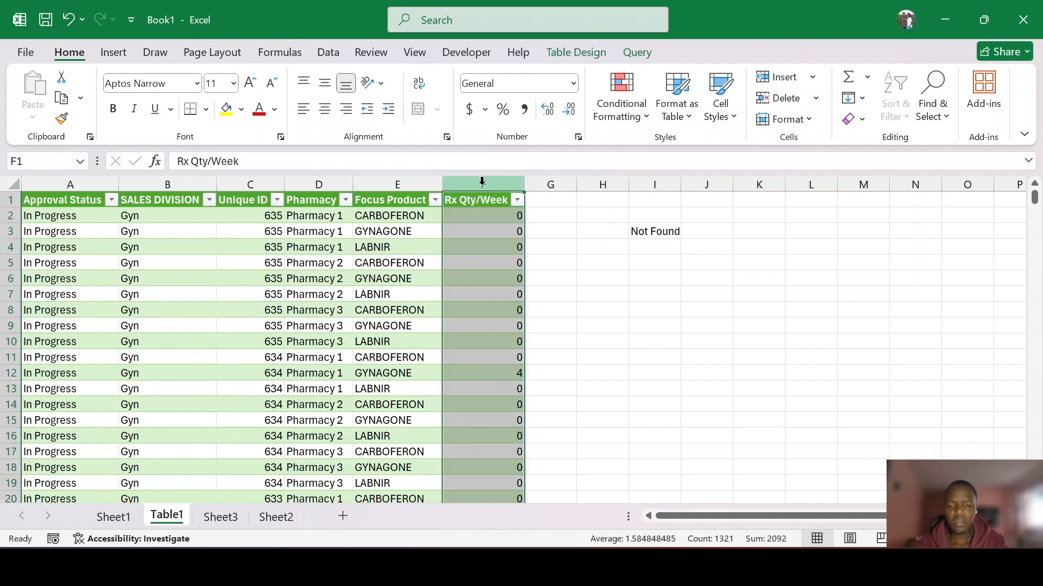
{"action": "left_click", "coordinate": [623, 124]}
{"action": "mouse_move", "coordinate": [636, 187]}
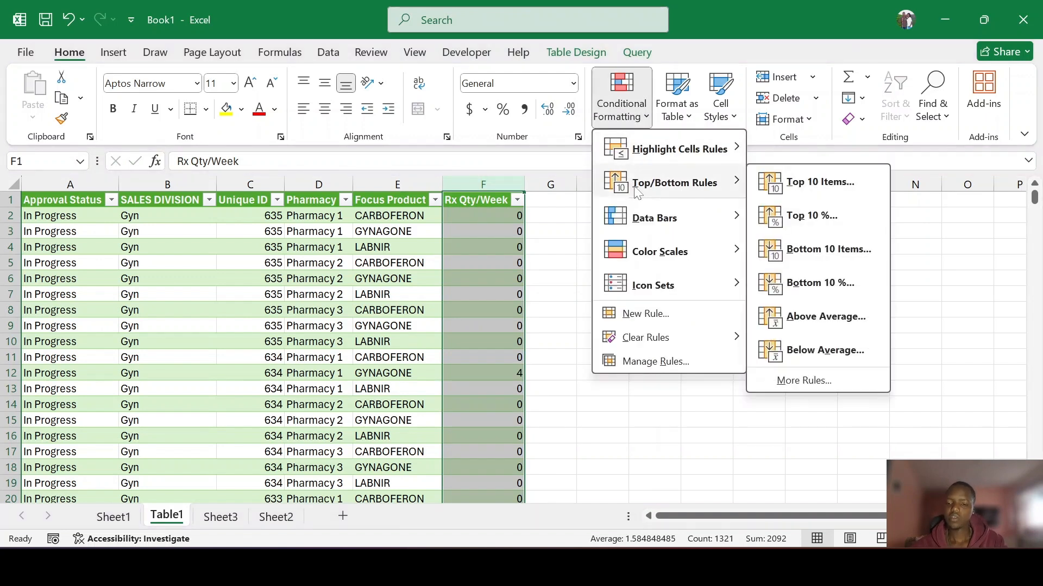
{"action": "left_click", "coordinate": [797, 214]}
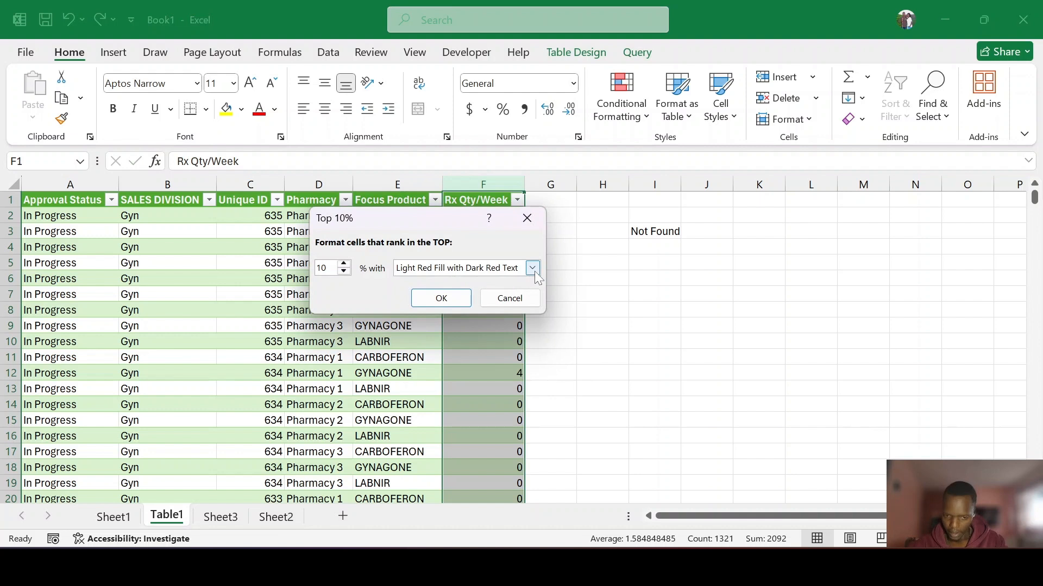
Give the Top 10% rule a custom format with a solid red fill and apply it at 10%.
{"action": "left_click", "coordinate": [532, 268]}
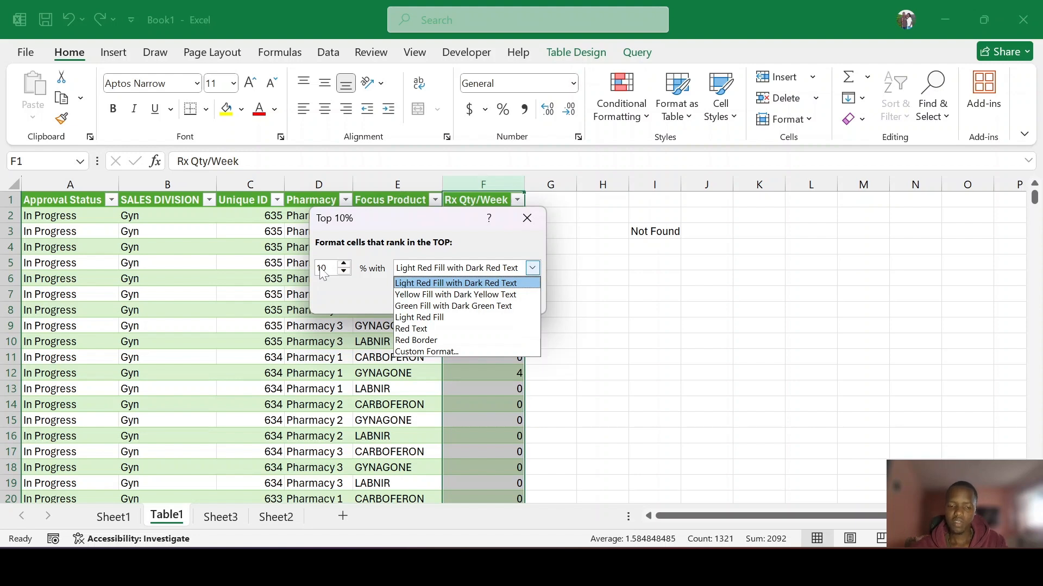
{"action": "left_click", "coordinate": [431, 351]}
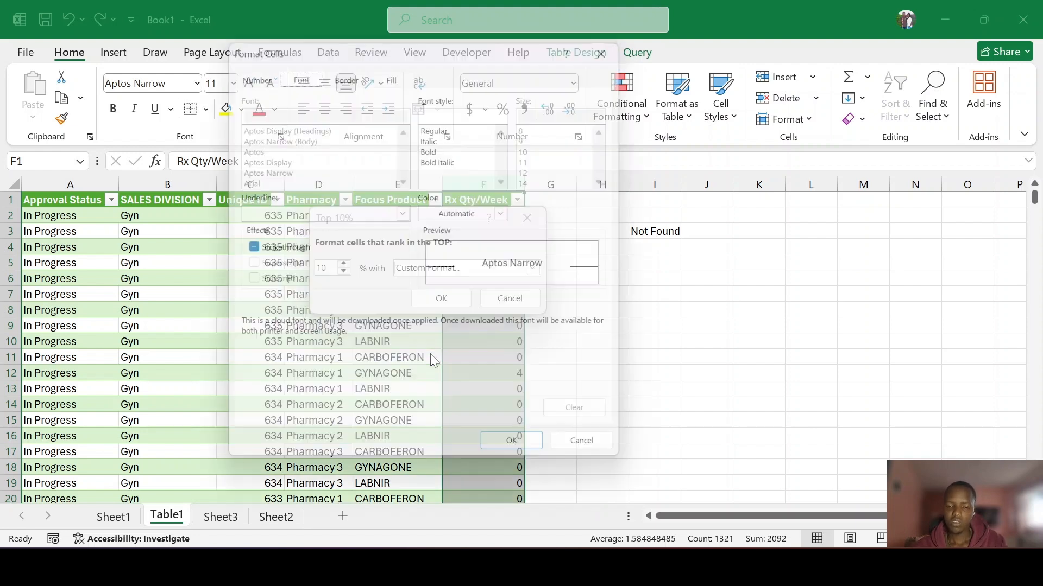
{"action": "left_click", "coordinate": [393, 67]}
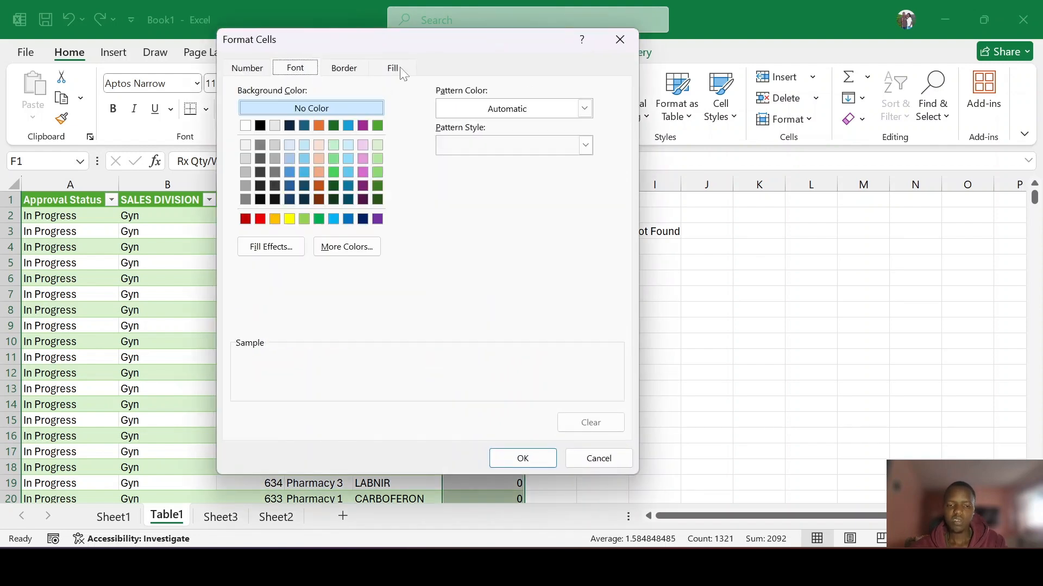
{"action": "left_click", "coordinate": [260, 219]}
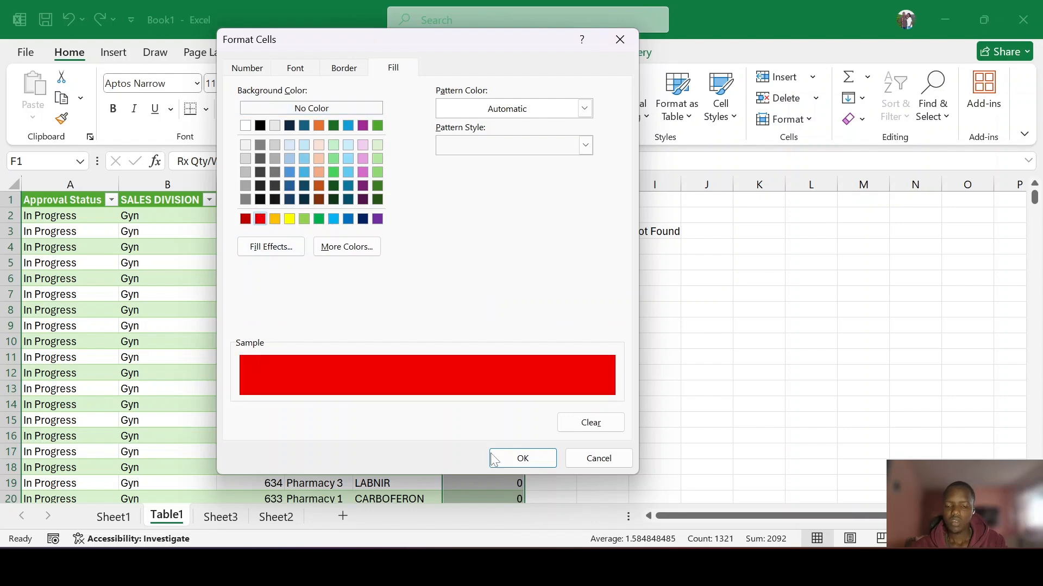
{"action": "left_click", "coordinate": [515, 470]}
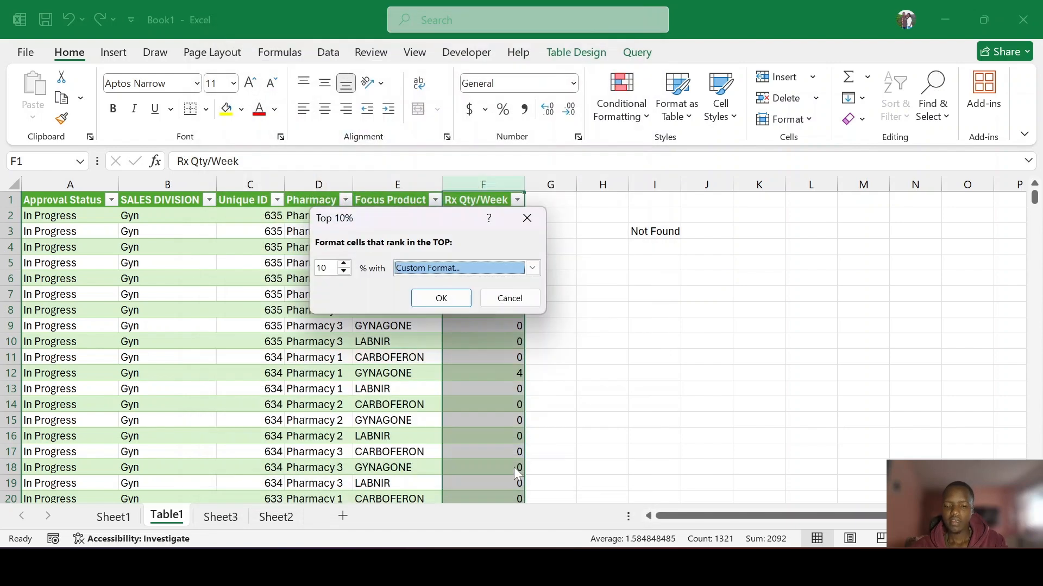
{"action": "left_click", "coordinate": [440, 299]}
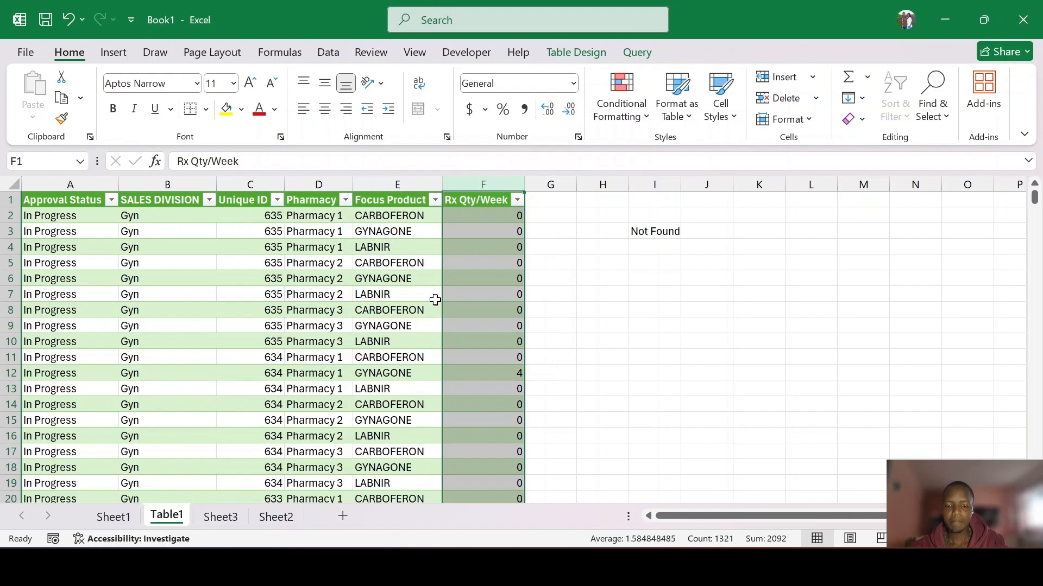
Check the highlighted Rx Qty/Week cells and review the column's filter values, leaving all of them selected.
{"action": "scroll", "coordinate": [493, 304], "scroll_direction": "down", "scroll_amount": 18}
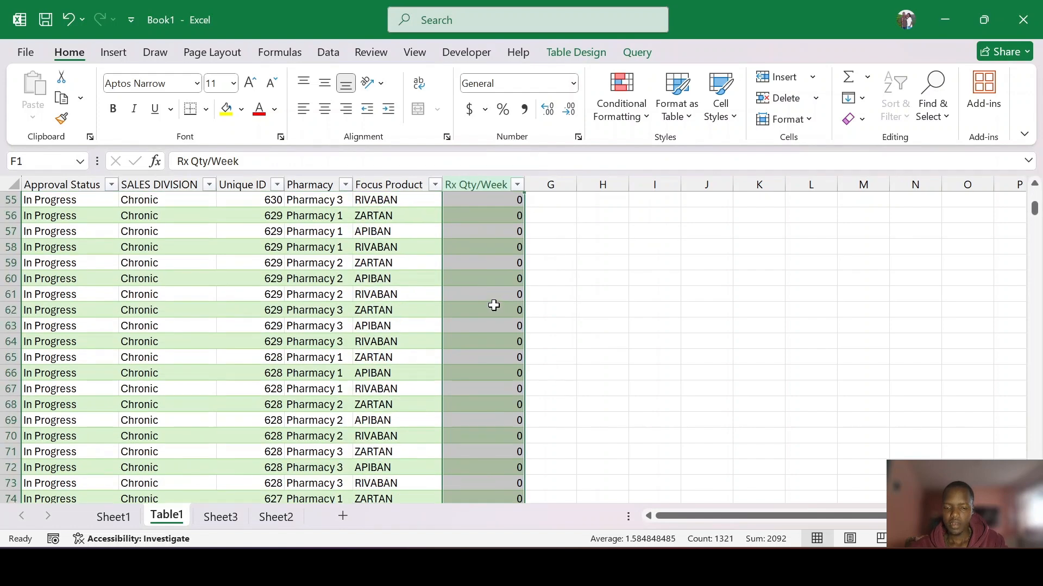
{"action": "scroll", "coordinate": [493, 305], "scroll_direction": "down", "scroll_amount": 10}
{"action": "scroll", "coordinate": [496, 303], "scroll_direction": "down", "scroll_amount": 4}
{"action": "left_click", "coordinate": [496, 302]}
{"action": "scroll", "coordinate": [502, 296], "scroll_direction": "up", "scroll_amount": 4}
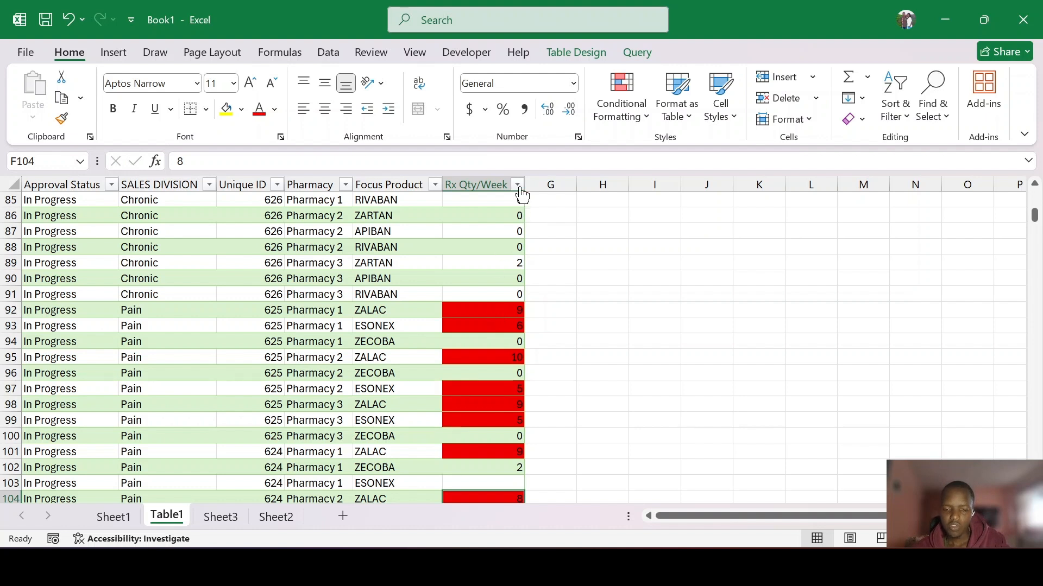
{"action": "left_click", "coordinate": [517, 184]}
{"action": "scroll", "coordinate": [438, 396], "scroll_direction": "down", "scroll_amount": 5}
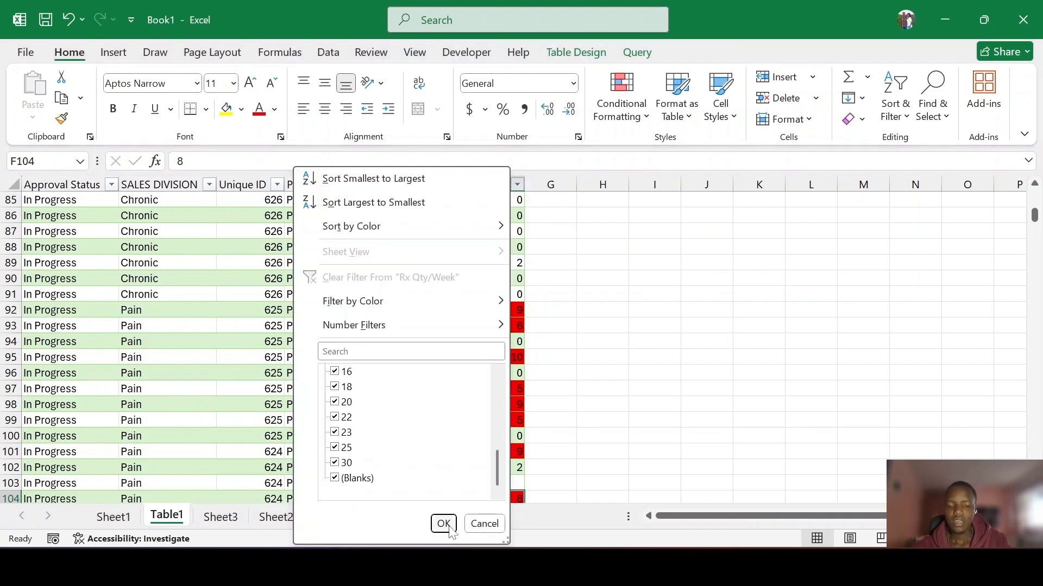
{"action": "scroll", "coordinate": [449, 473], "scroll_direction": "up", "scroll_amount": 3}
{"action": "scroll", "coordinate": [449, 472], "scroll_direction": "down", "scroll_amount": 3}
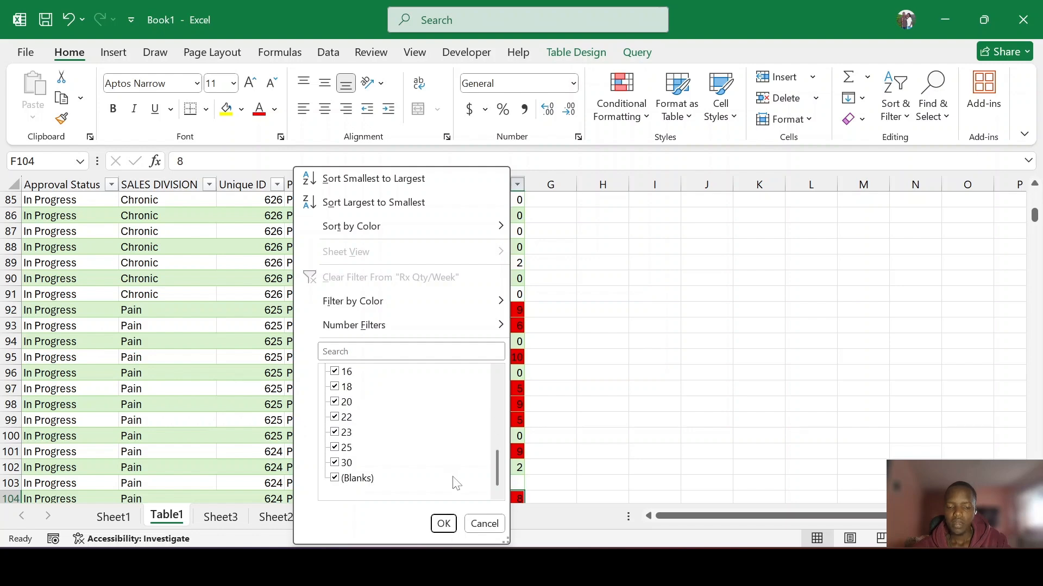
{"action": "left_click", "coordinate": [444, 523]}
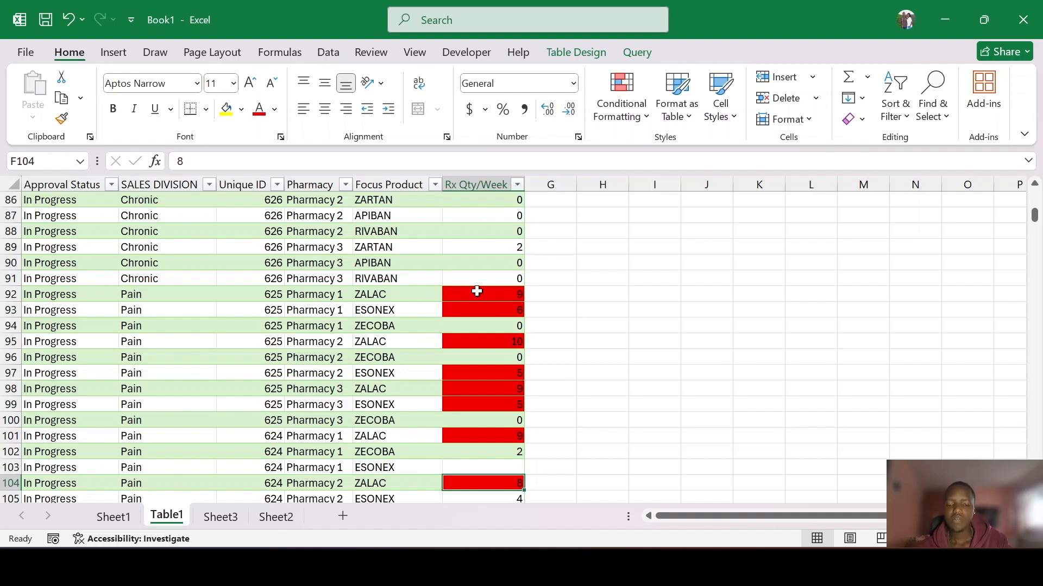
Examine which pharmacy and product rows have highlighted Rx Qty/Week values, and return to the start of the table.
{"action": "scroll", "coordinate": [484, 308], "scroll_direction": "down", "scroll_amount": 3}
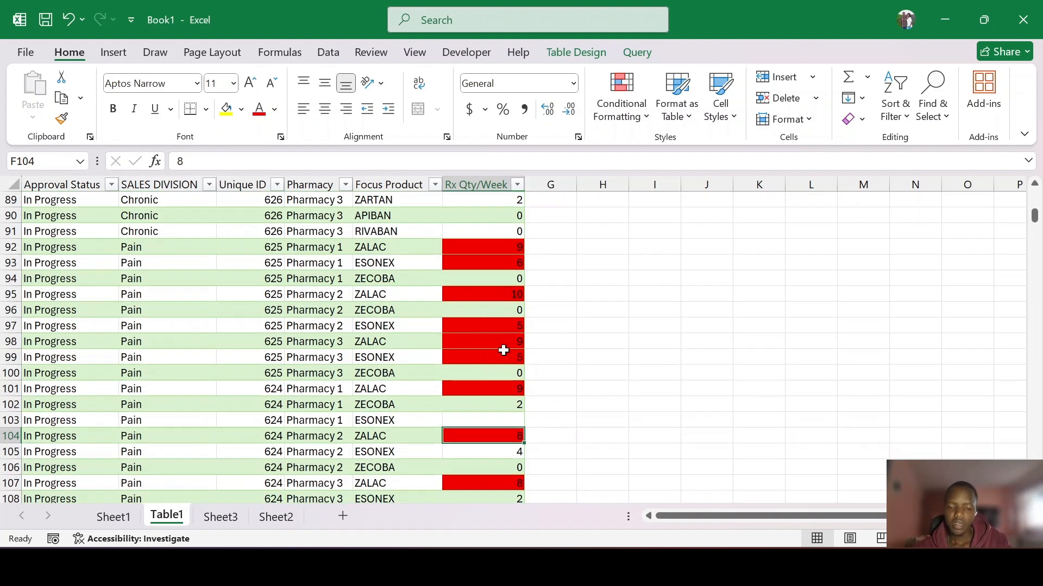
{"action": "scroll", "coordinate": [505, 343], "scroll_direction": "down", "scroll_amount": 1}
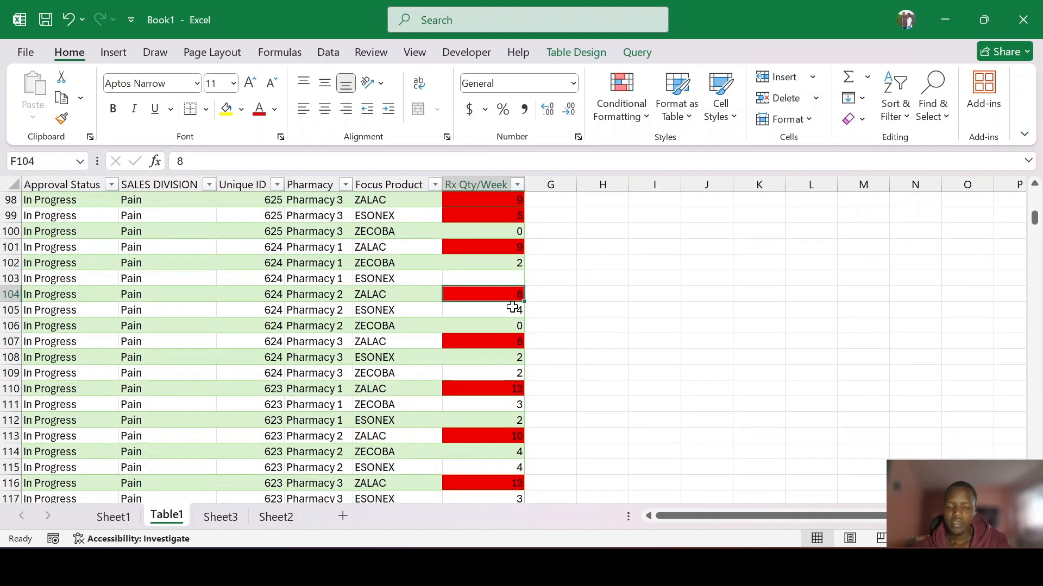
{"action": "scroll", "coordinate": [516, 337], "scroll_direction": "down", "scroll_amount": 1}
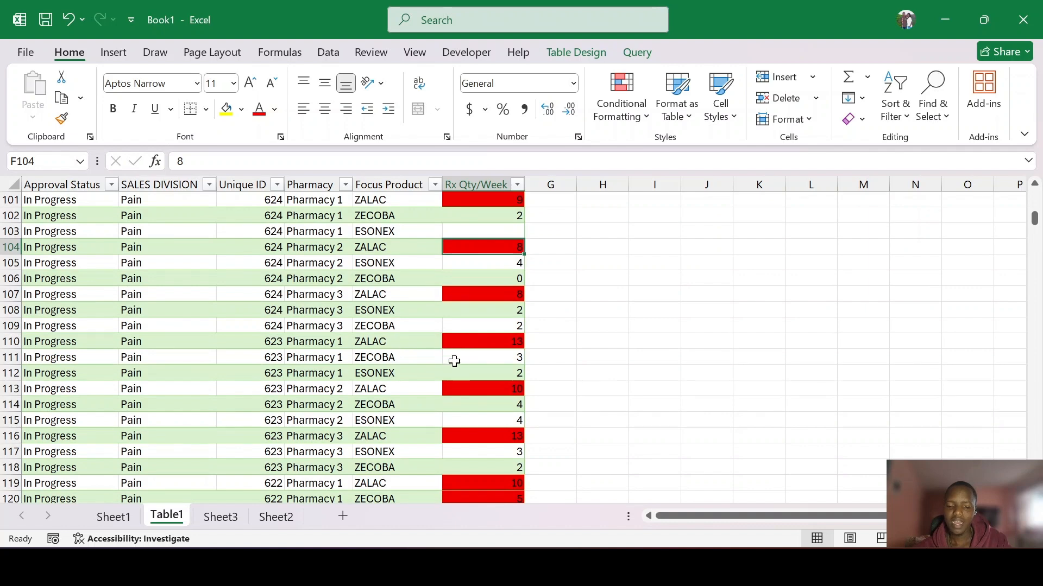
{"action": "scroll", "coordinate": [456, 363], "scroll_direction": "down", "scroll_amount": 2}
{"action": "scroll", "coordinate": [462, 391], "scroll_direction": "down", "scroll_amount": 2}
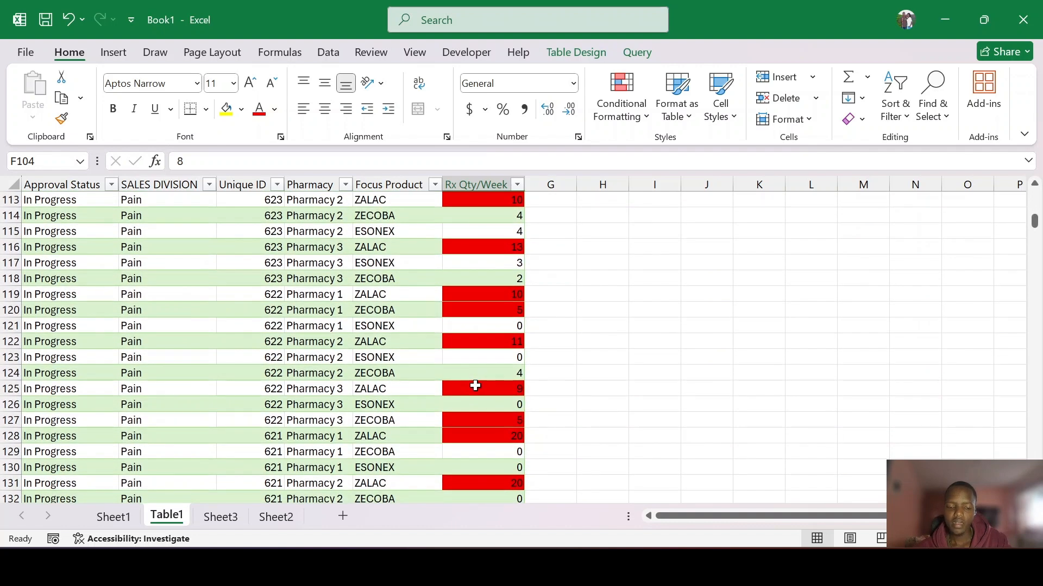
{"action": "scroll", "coordinate": [484, 381], "scroll_direction": "down", "scroll_amount": 2}
{"action": "scroll", "coordinate": [503, 353], "scroll_direction": "down", "scroll_amount": 1}
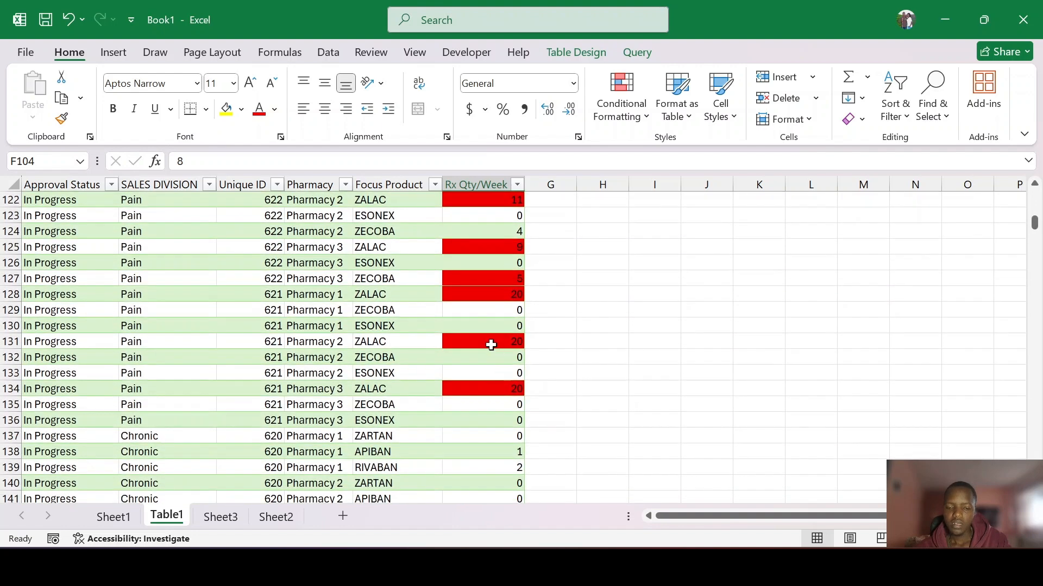
{"action": "scroll", "coordinate": [499, 380], "scroll_direction": "down", "scroll_amount": 12}
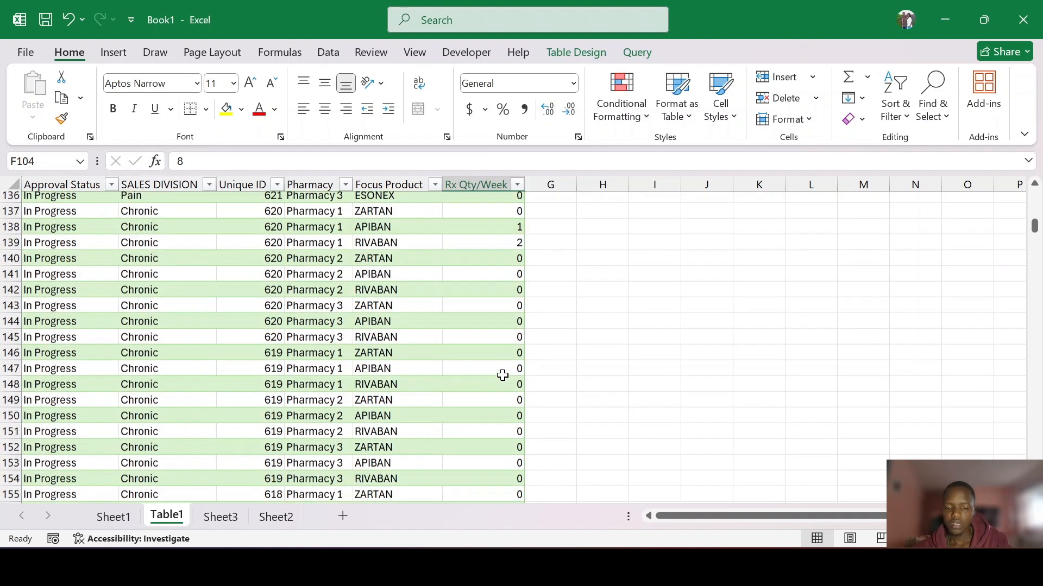
{"action": "scroll", "coordinate": [504, 370], "scroll_direction": "up", "scroll_amount": 19}
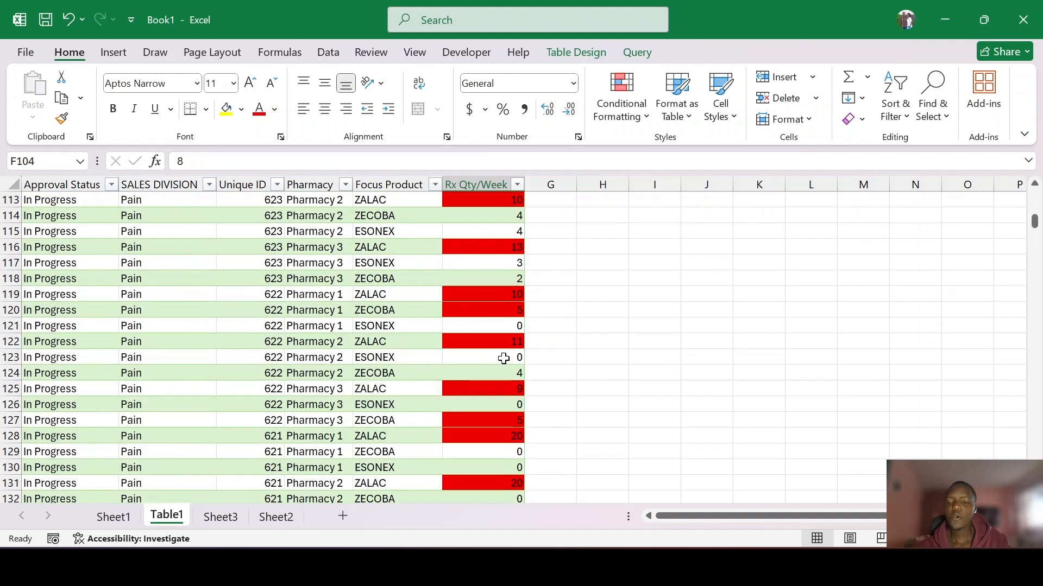
{"action": "scroll", "coordinate": [504, 358], "scroll_direction": "up", "scroll_amount": 7}
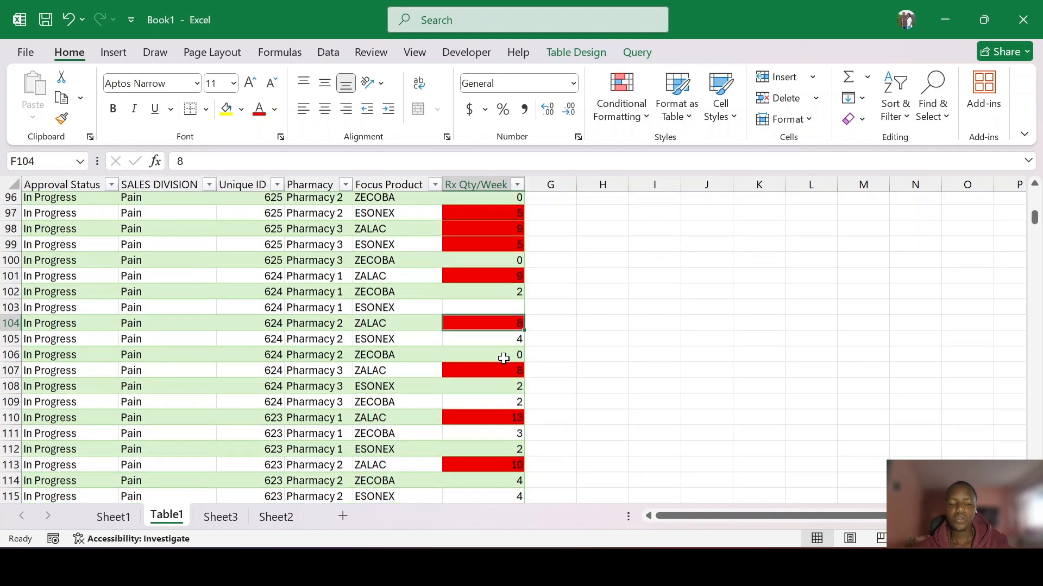
{"action": "scroll", "coordinate": [504, 358], "scroll_direction": "up", "scroll_amount": 2}
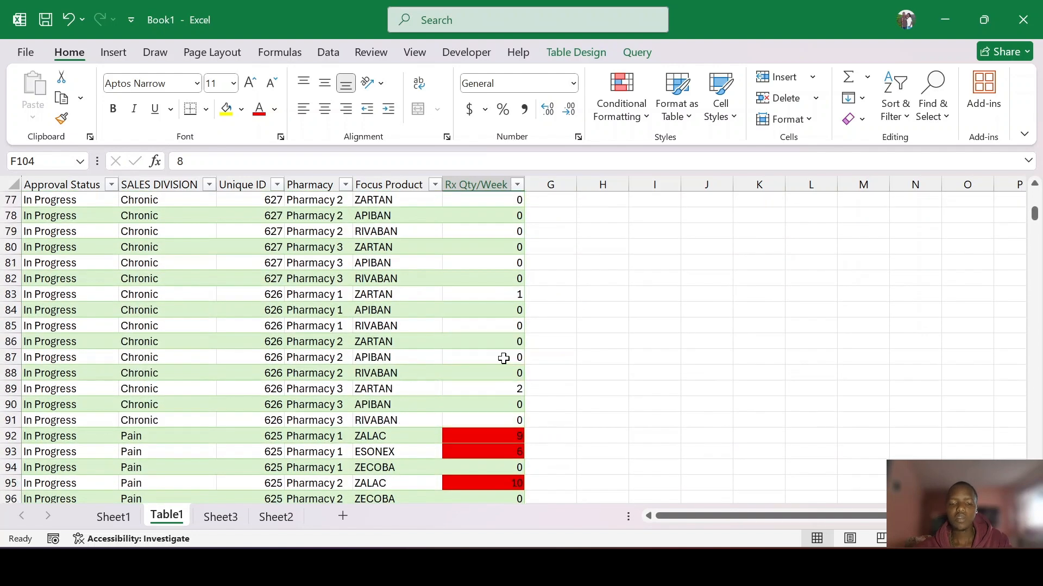
{"action": "scroll", "coordinate": [504, 358], "scroll_direction": "up", "scroll_amount": 5}
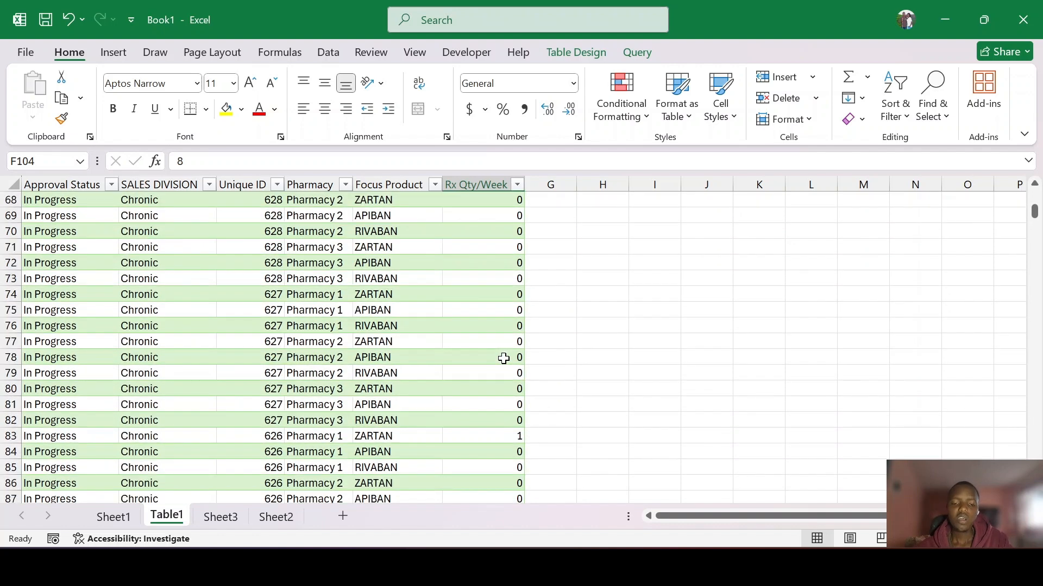
{"action": "scroll", "coordinate": [504, 359], "scroll_direction": "up", "scroll_amount": 14}
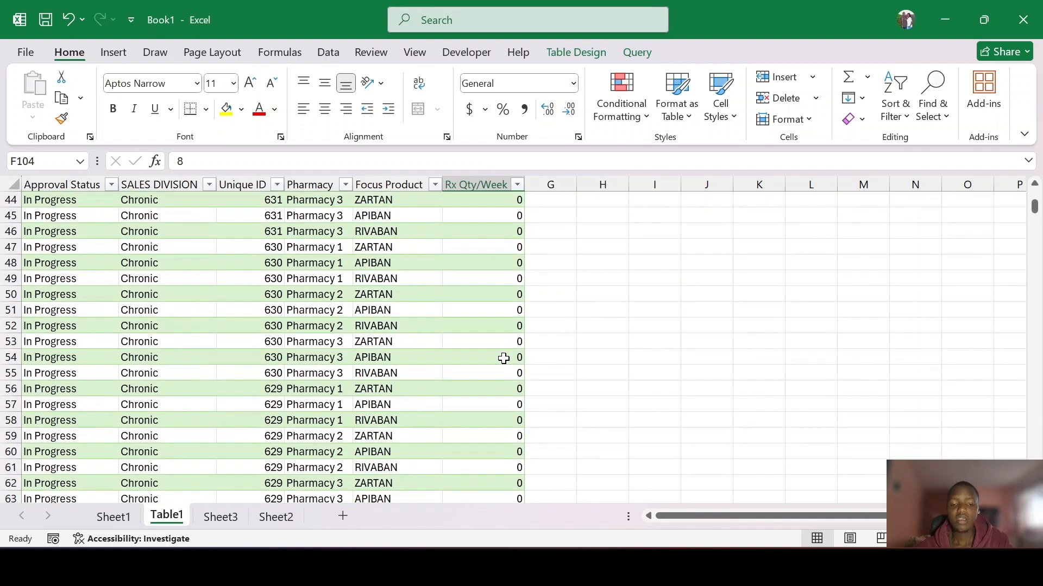
{"action": "scroll", "coordinate": [504, 358], "scroll_direction": "up", "scroll_amount": 7}
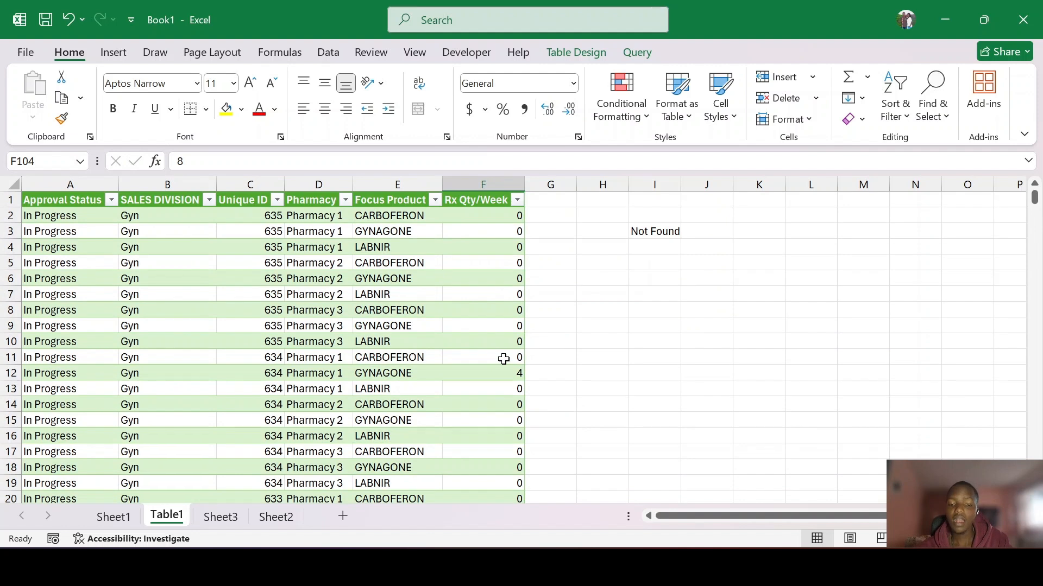